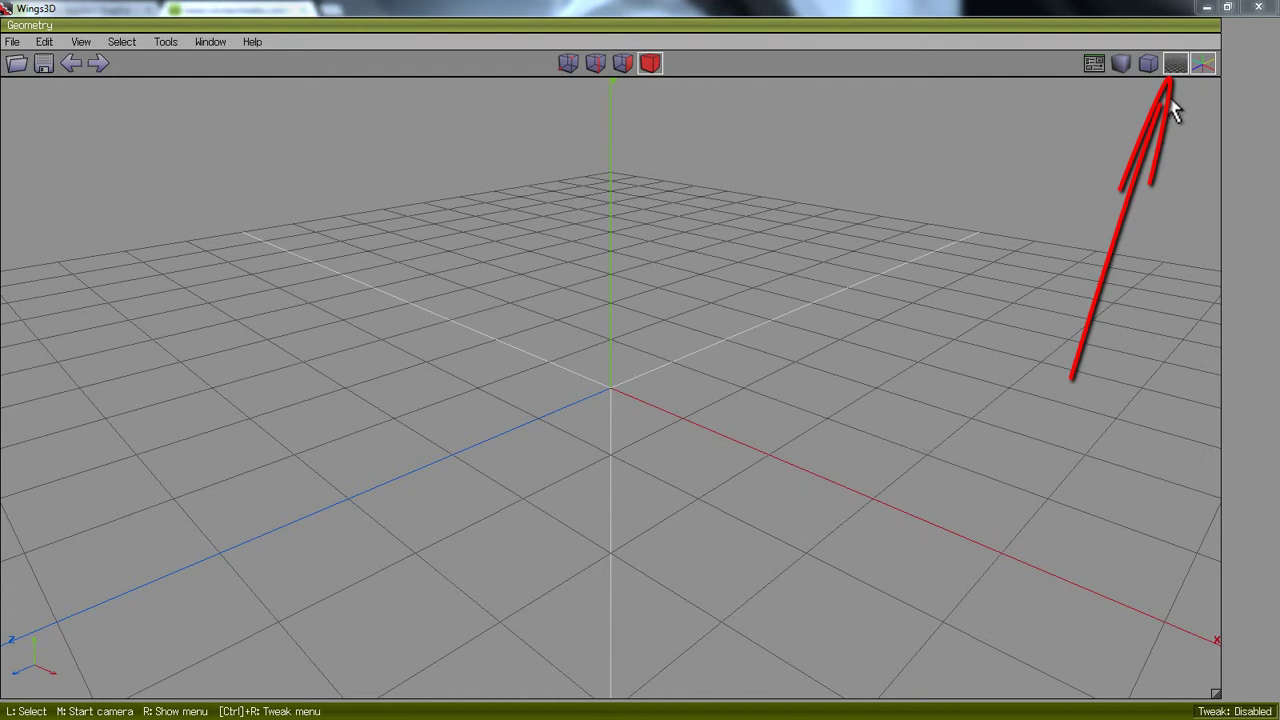
# Step: Hide the ground grid and add a default cylinder to the empty scene
pyautogui.click(1177, 63)
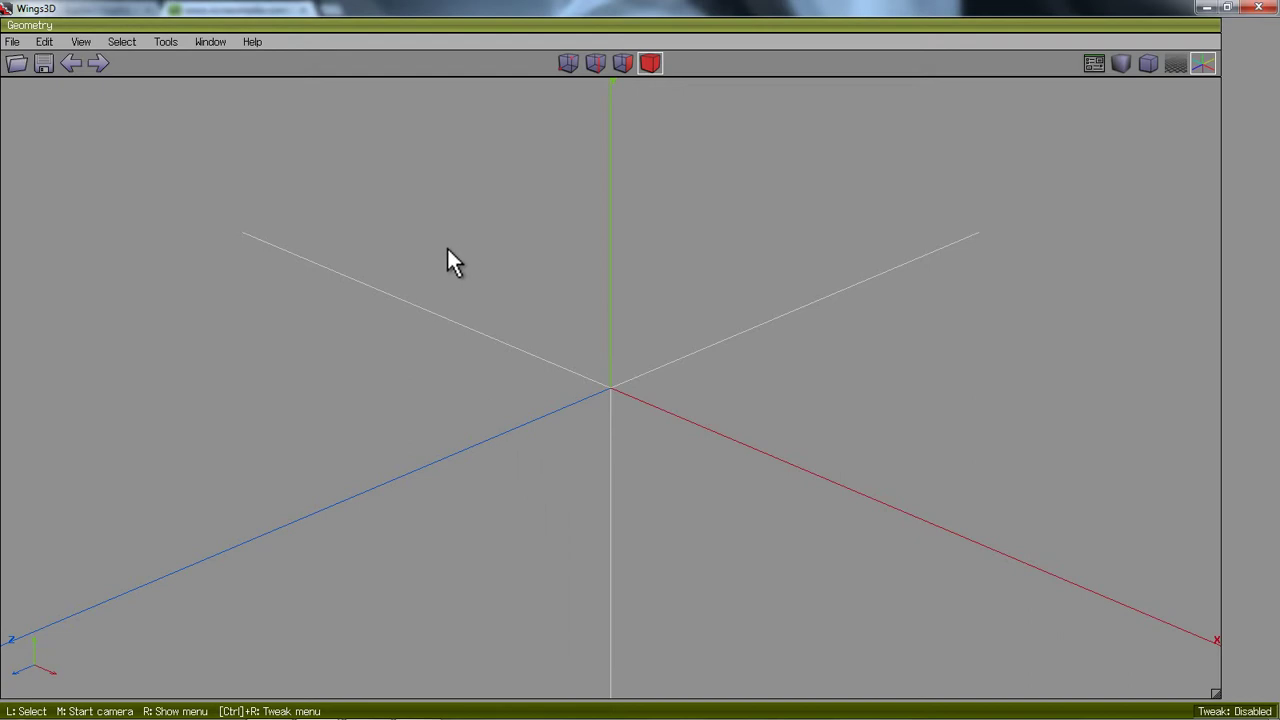
pyautogui.rightClick(447, 249)
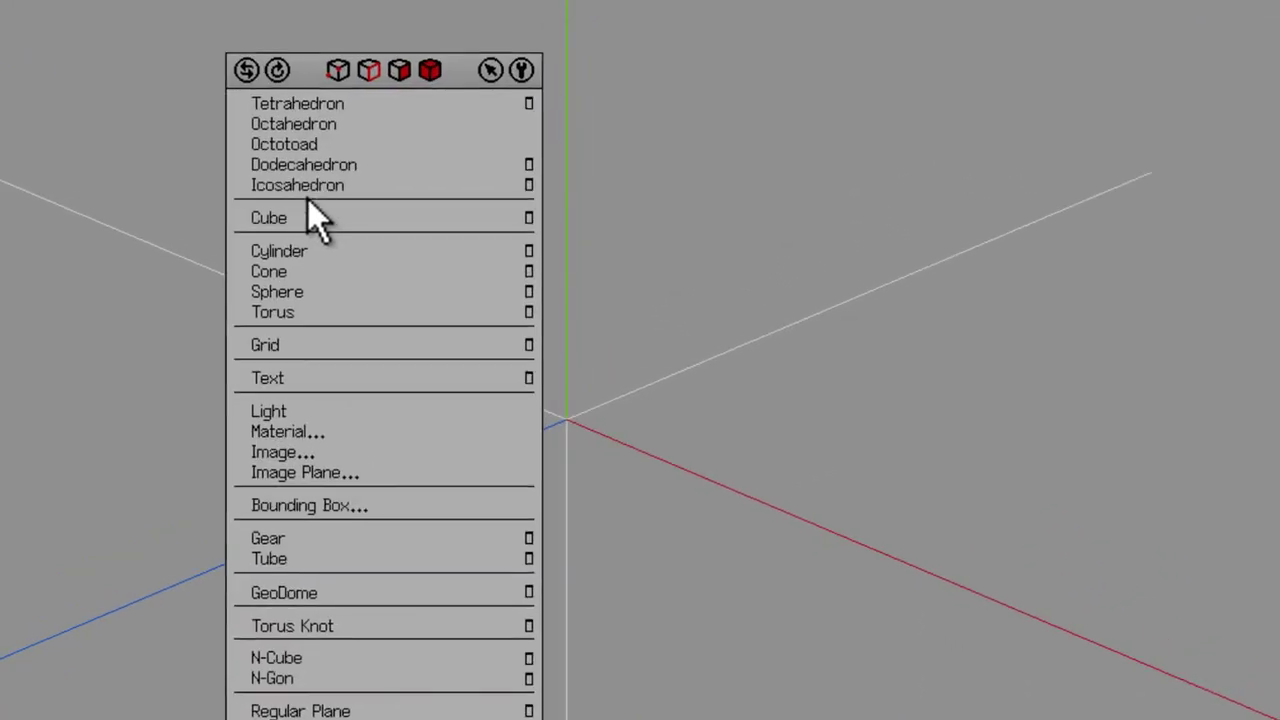
pyautogui.click(282, 253)
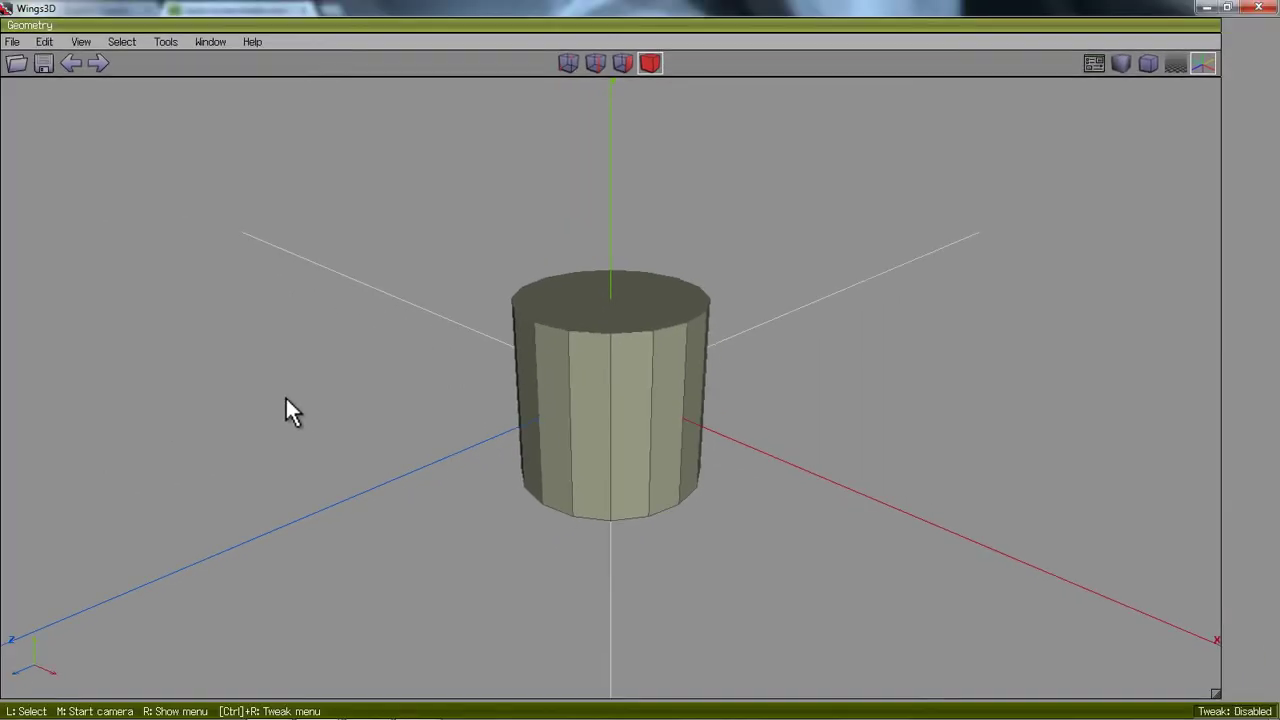
# Step: Extrude the cylinder's bottom face along its normal by about 0.44
pyautogui.middleClick(286, 400)
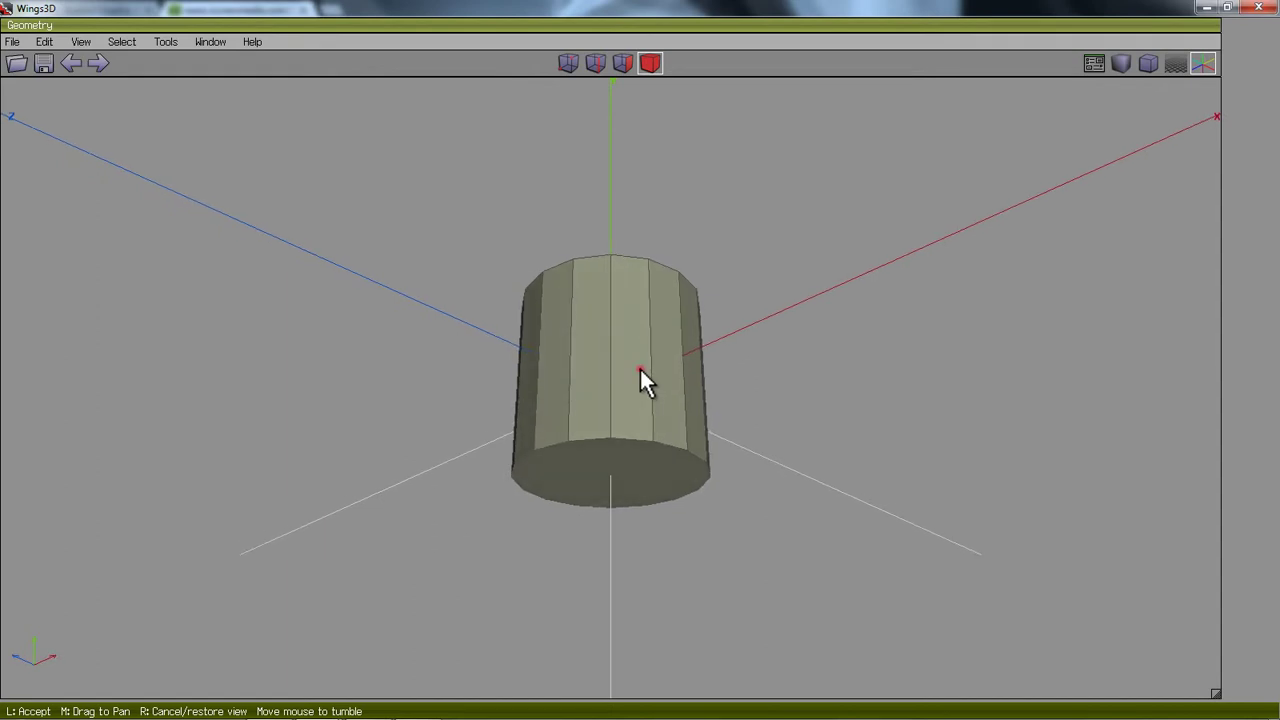
pyautogui.click(640, 367)
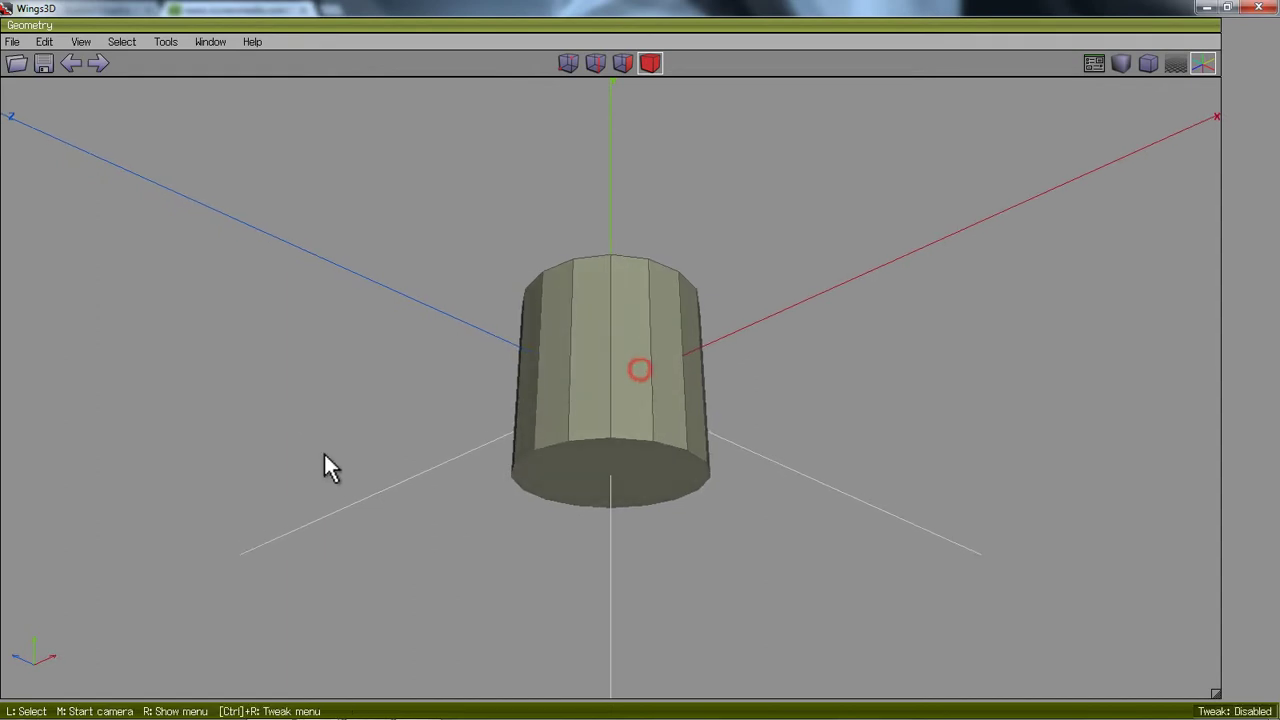
pyautogui.click(623, 64)
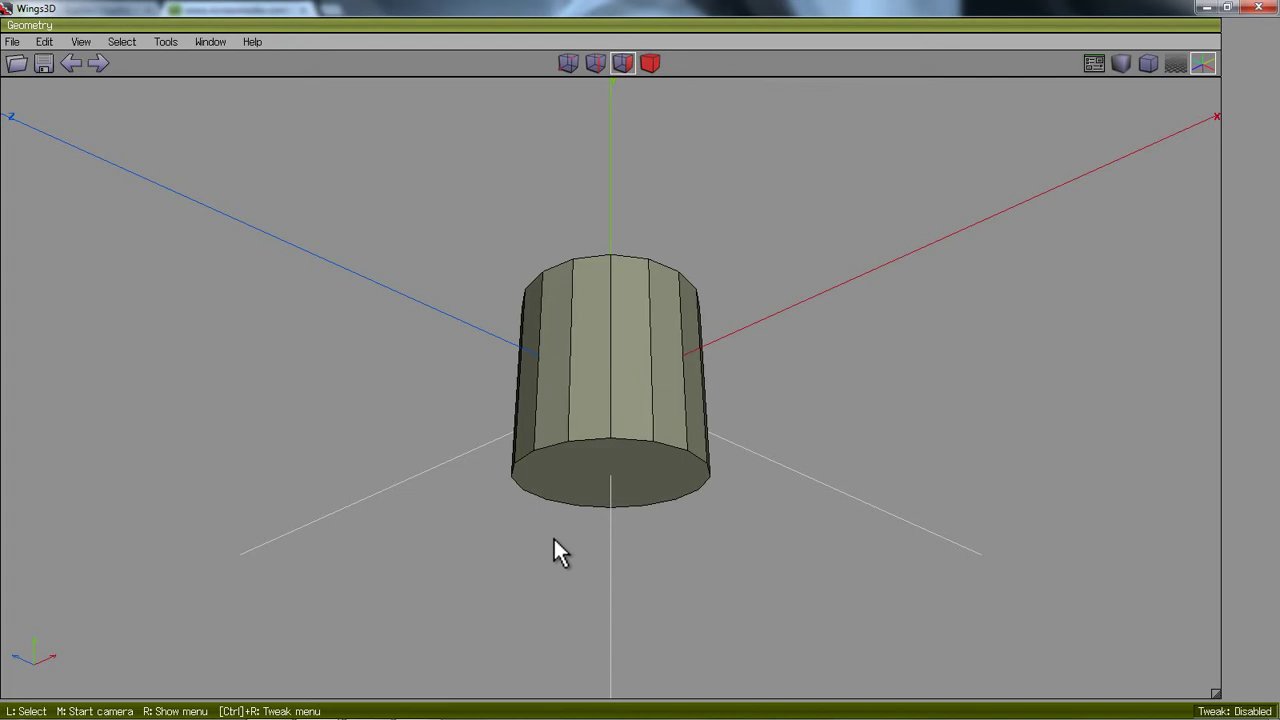
pyautogui.click(587, 462)
pyautogui.click(585, 465)
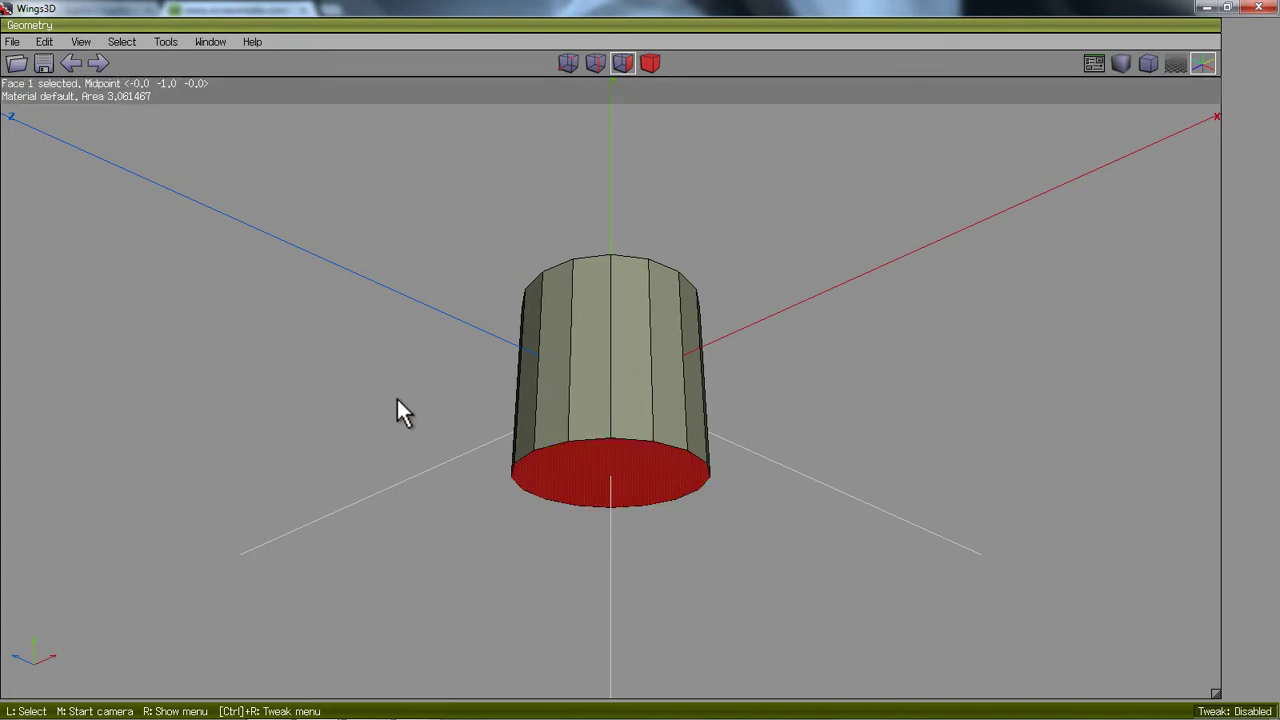
pyautogui.rightClick(398, 404)
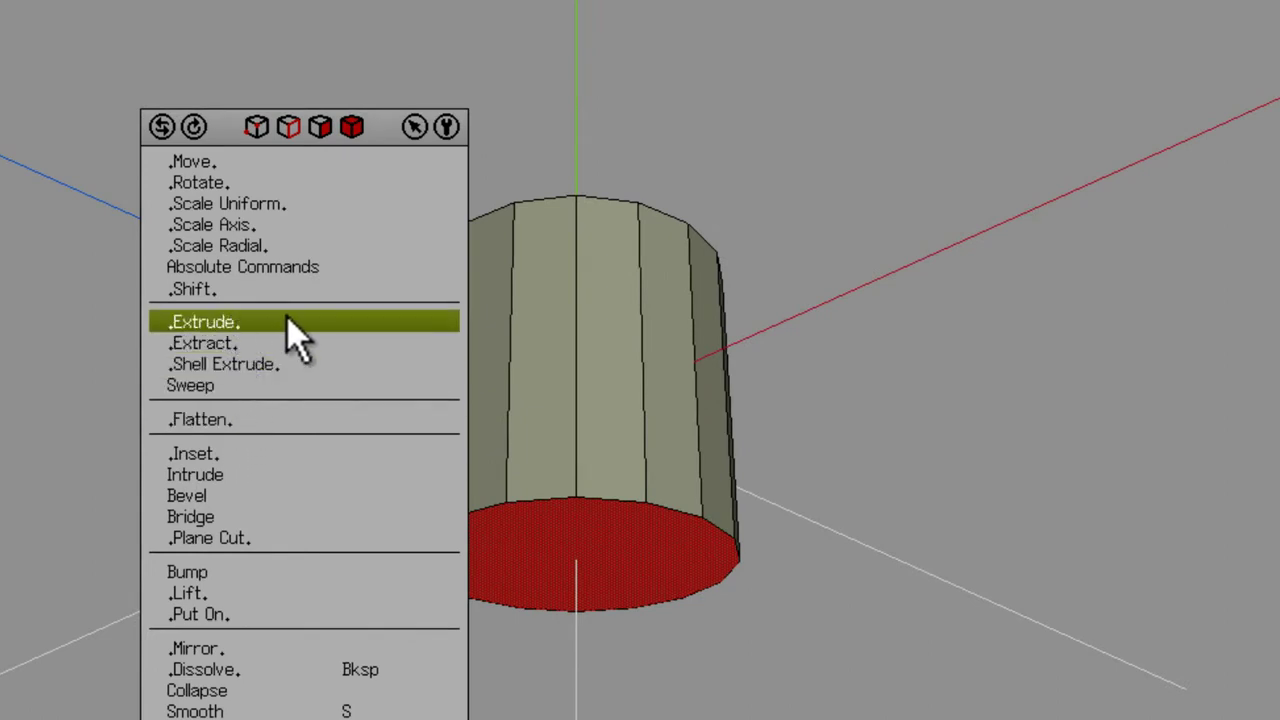
pyautogui.click(297, 335)
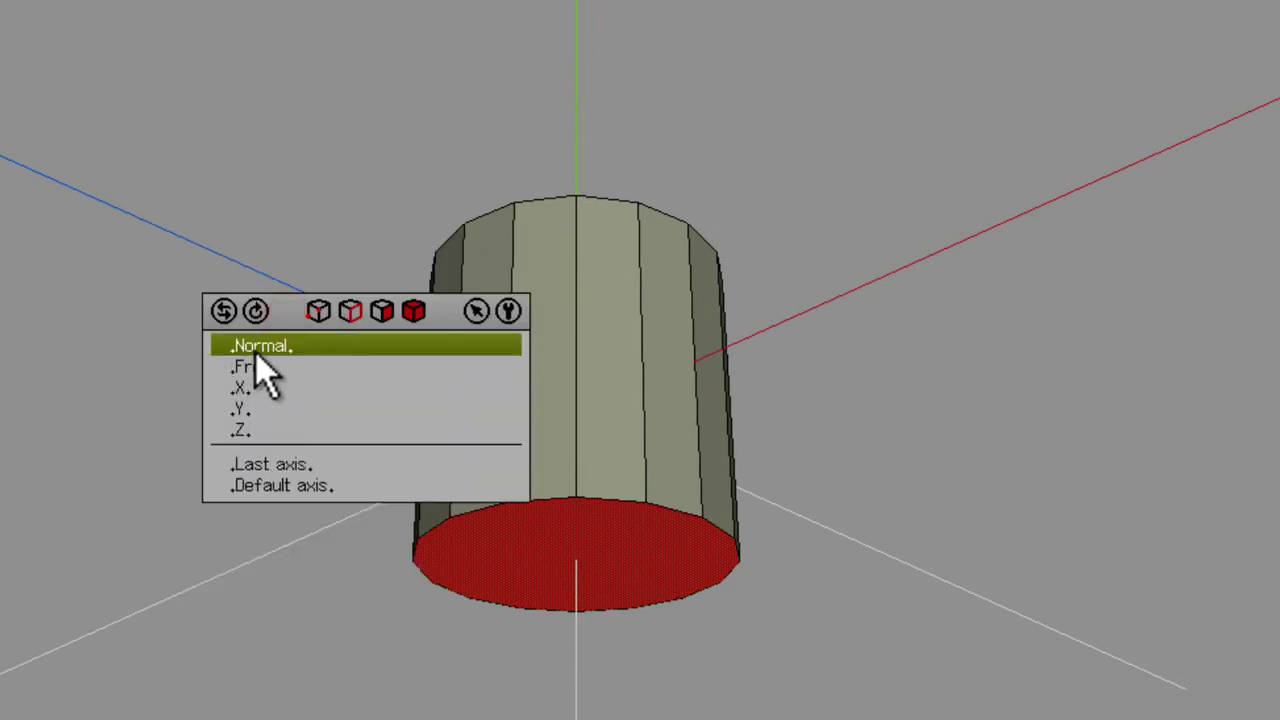
pyautogui.click(258, 347)
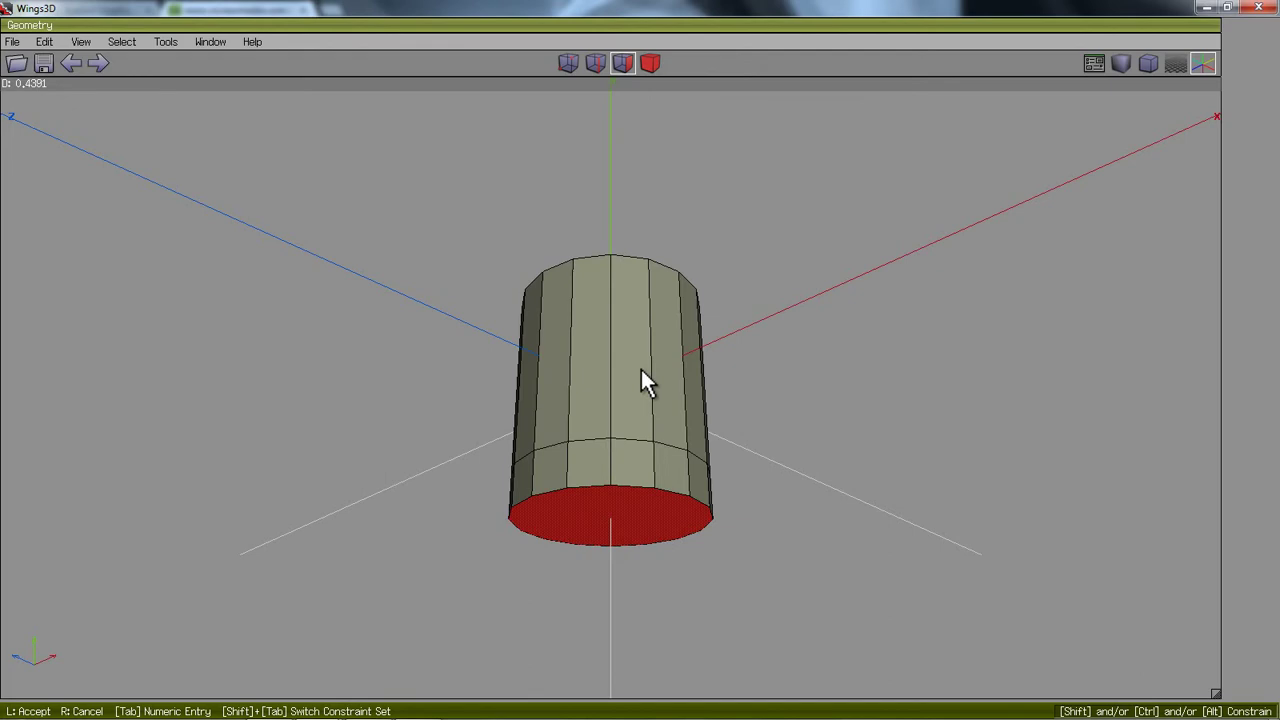
pyautogui.click(641, 368)
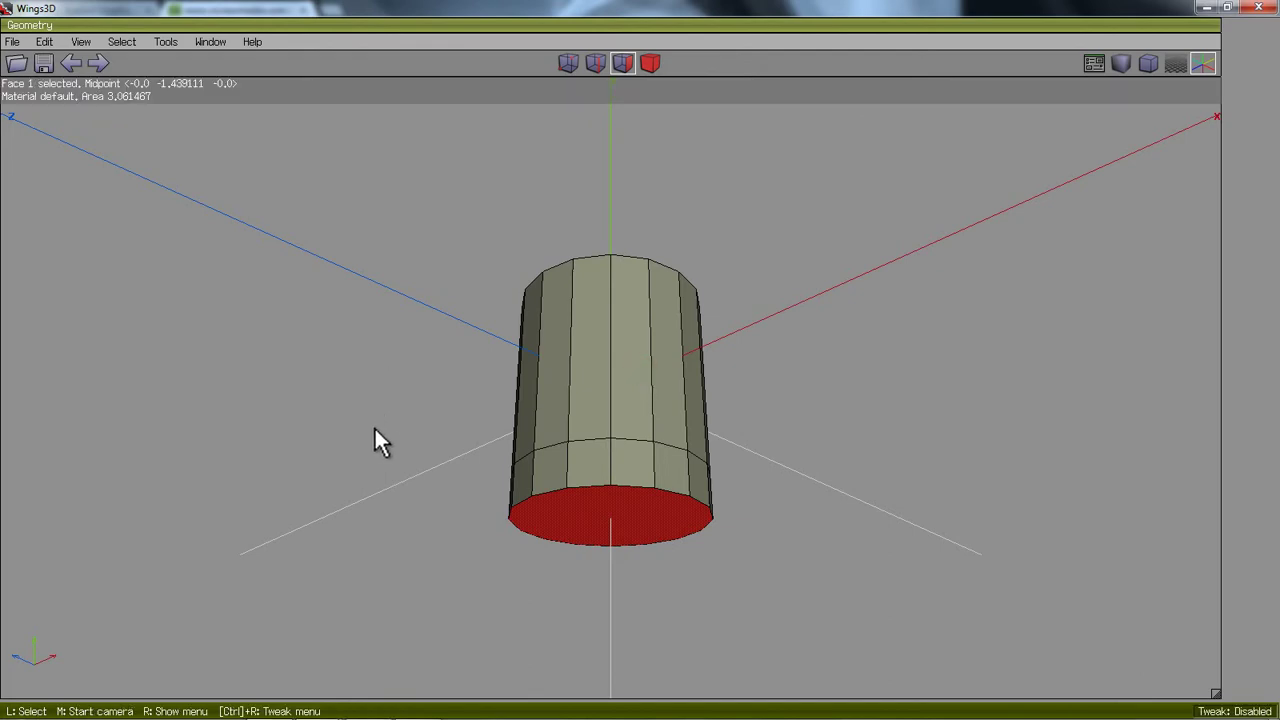
# Step: Scale the extruded bottom face uniformly to about 14.6% so the cylinder's base tapers nearly to a point
pyautogui.middleClick(374, 441)
pyautogui.click(640, 367)
pyautogui.rightClick(360, 447)
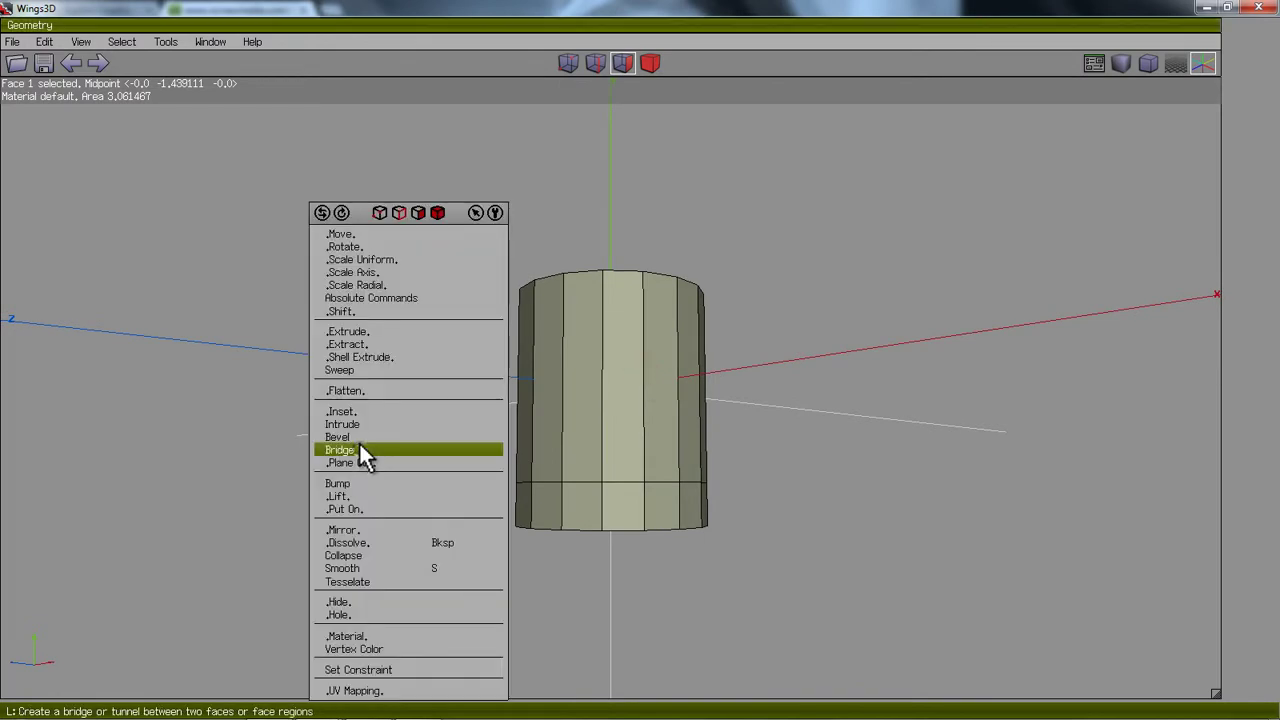
pyautogui.click(381, 271)
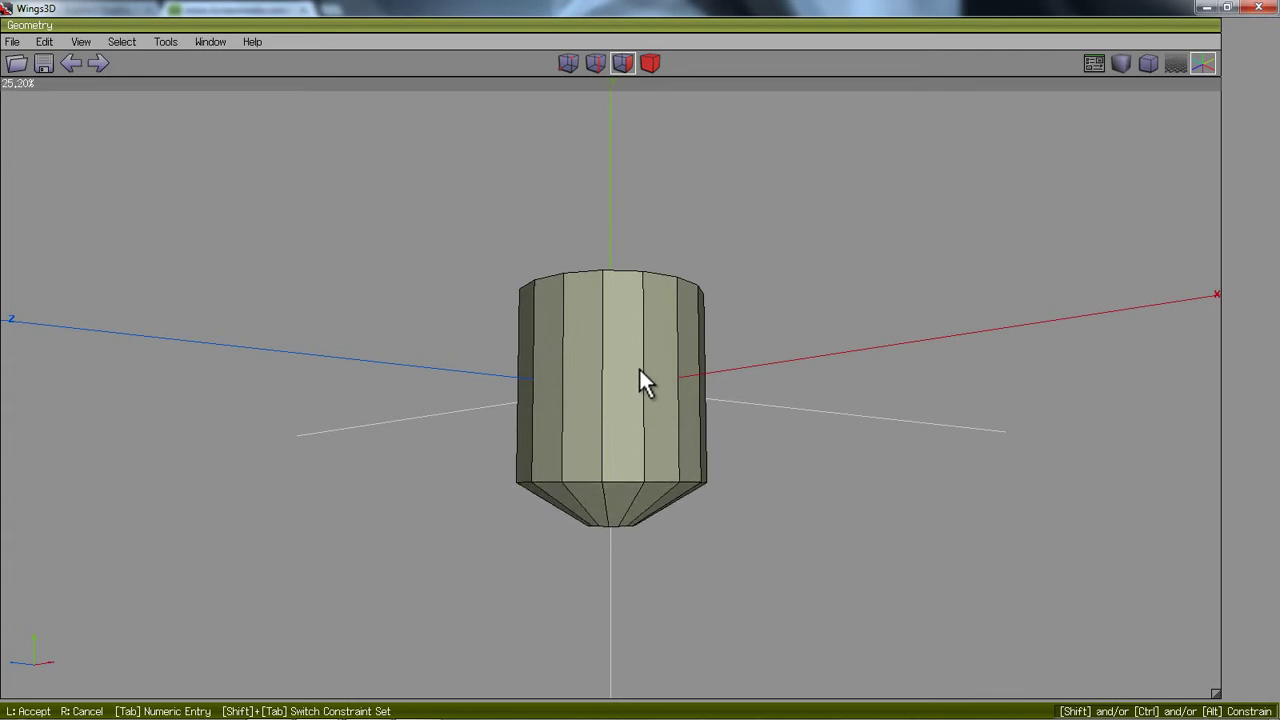
pyautogui.moveTo(640, 369); pyautogui.dragTo(640, 370, button='middle')
pyautogui.click(639, 367)
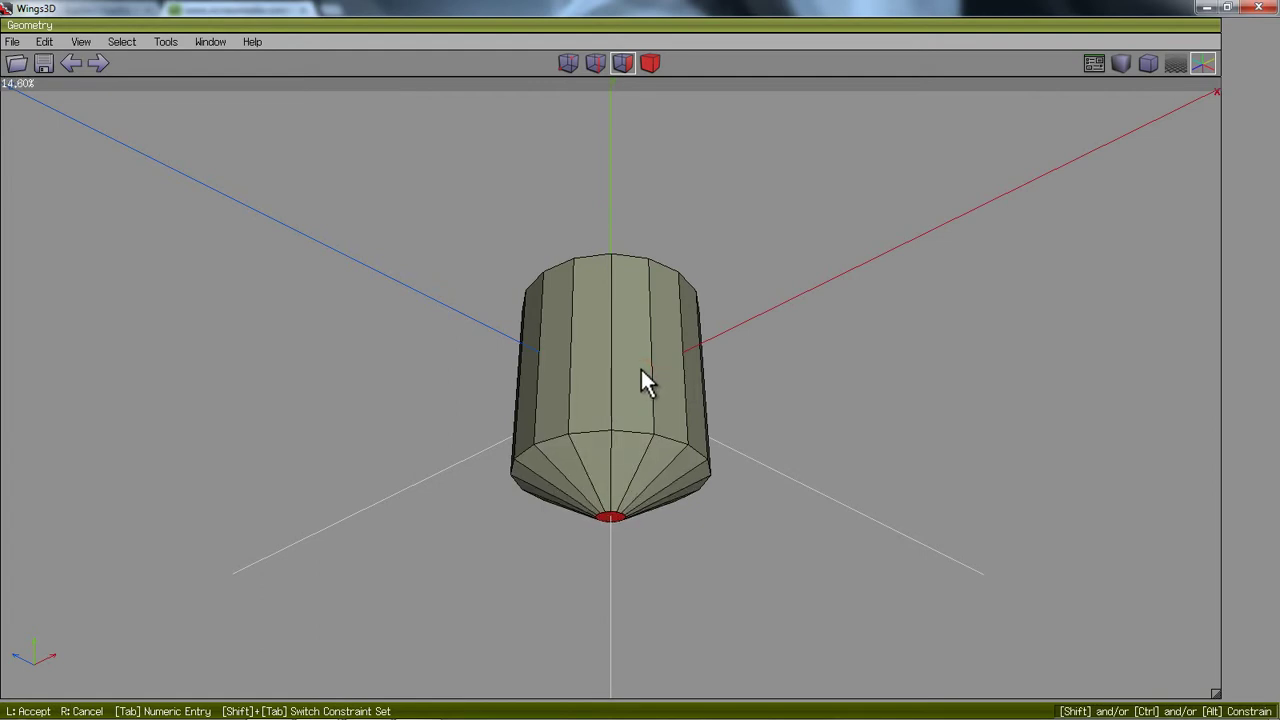
pyautogui.click(640, 367)
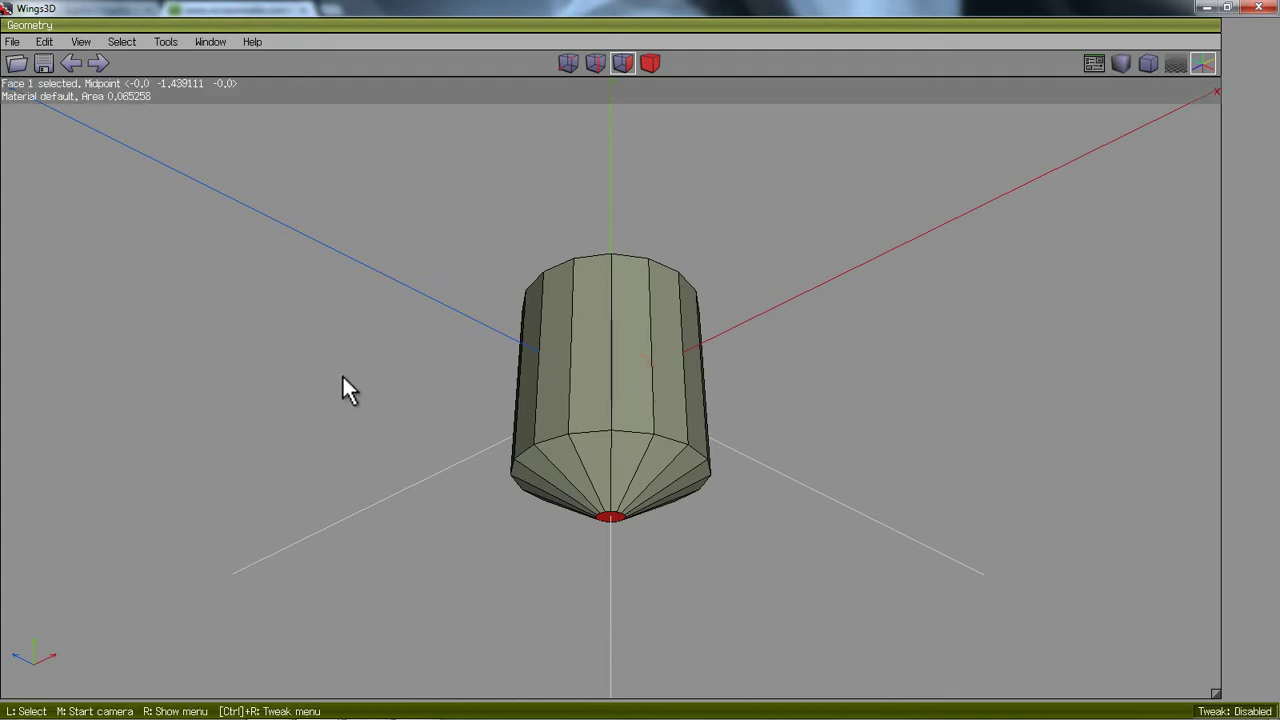
# Step: Clear the face selection and select all the vertical side edges of the cylinder by similarity to one of them
pyautogui.middleClick(344, 378)
pyautogui.click(640, 368)
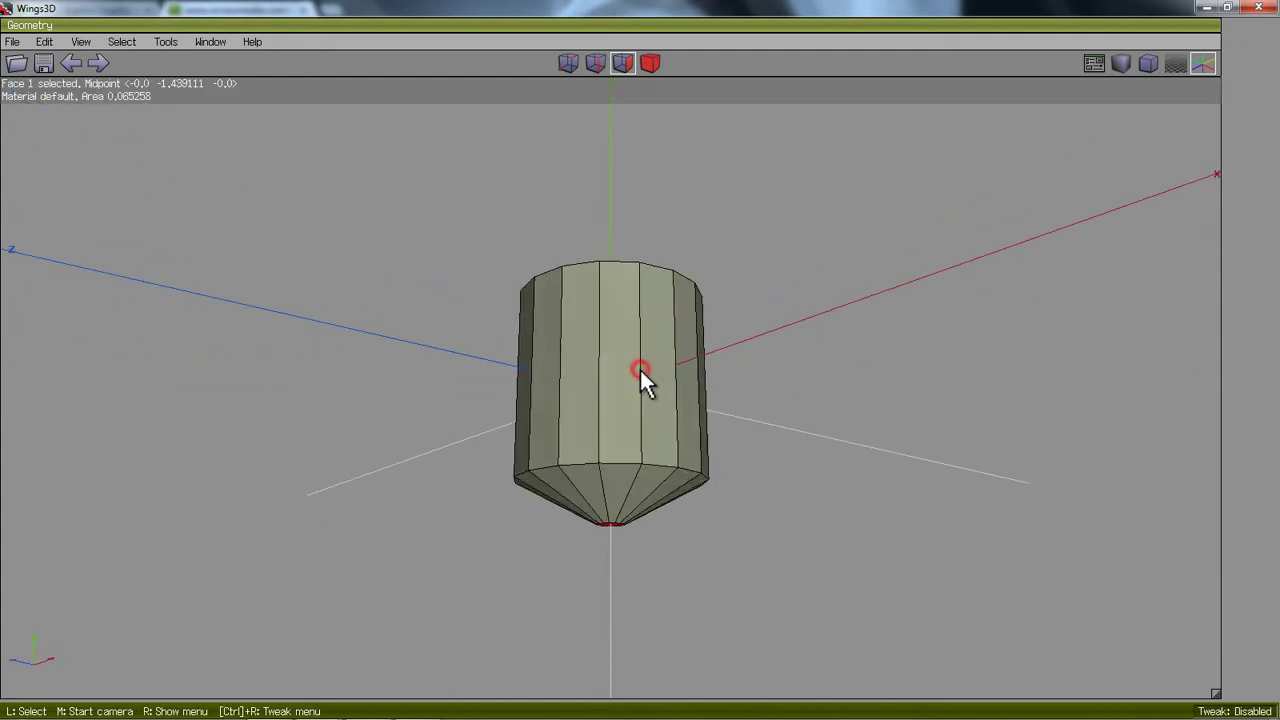
pyautogui.press('space')
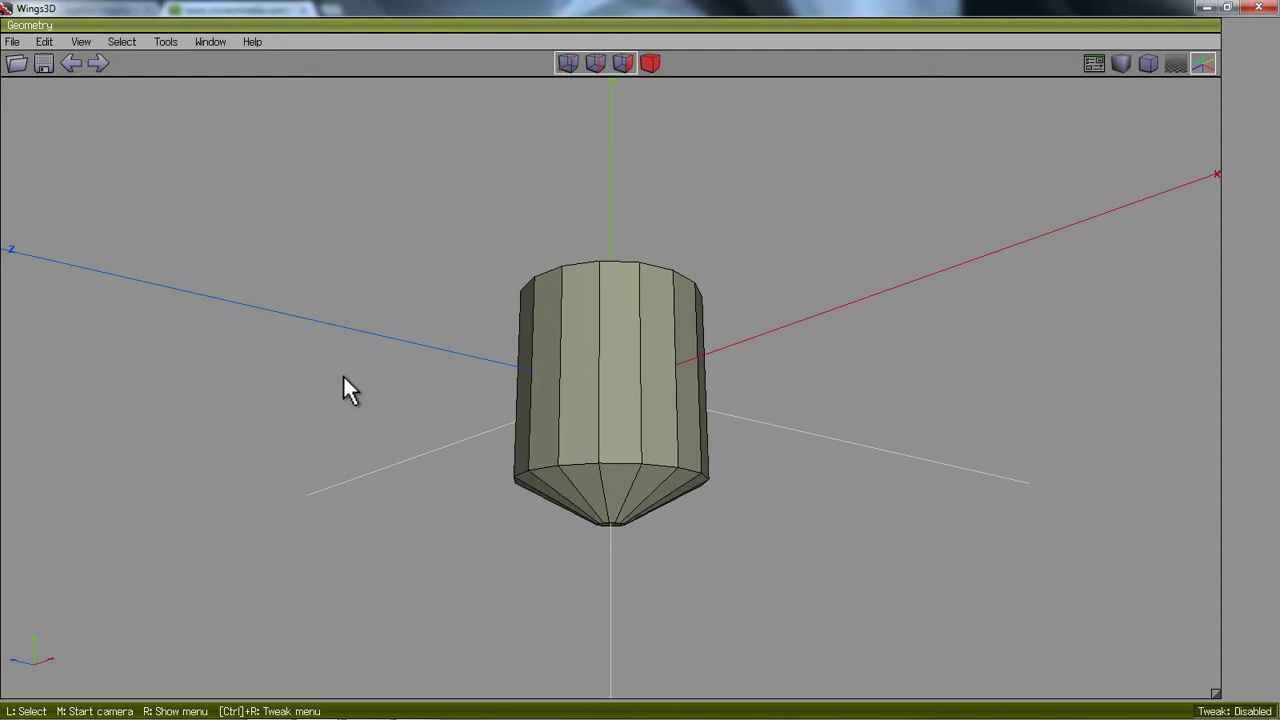
pyautogui.click(597, 64)
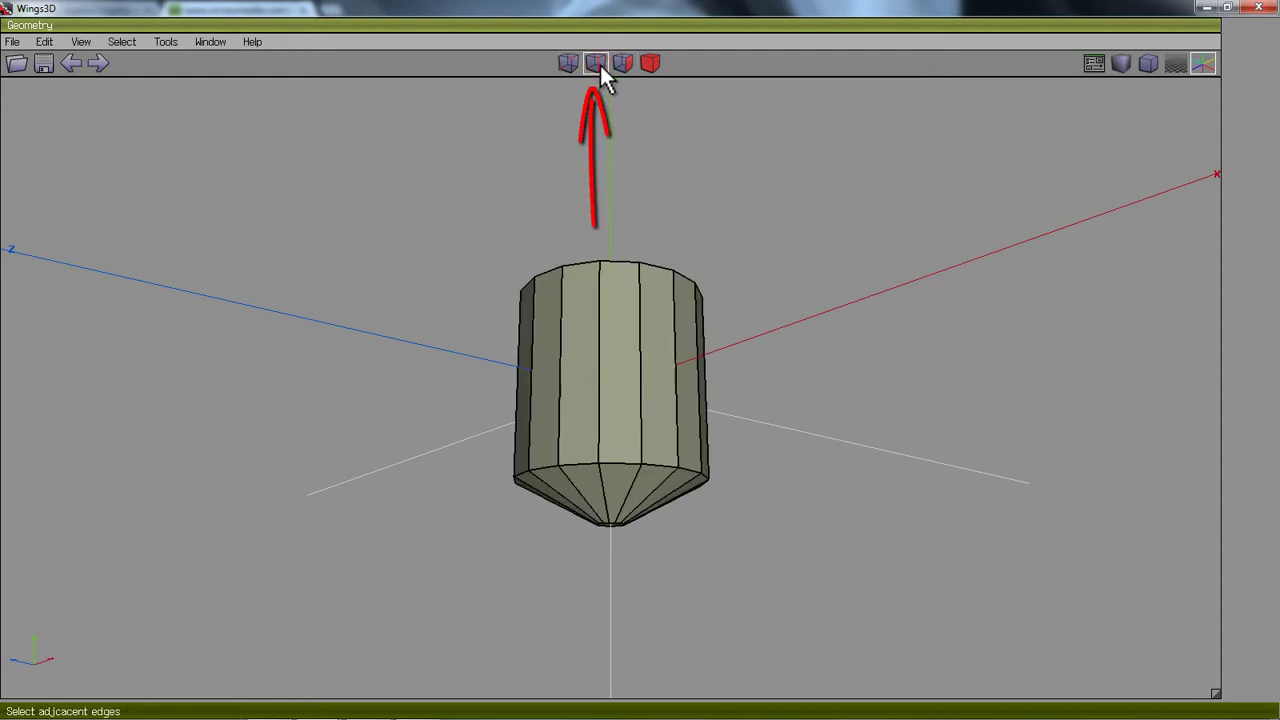
pyautogui.click(598, 352)
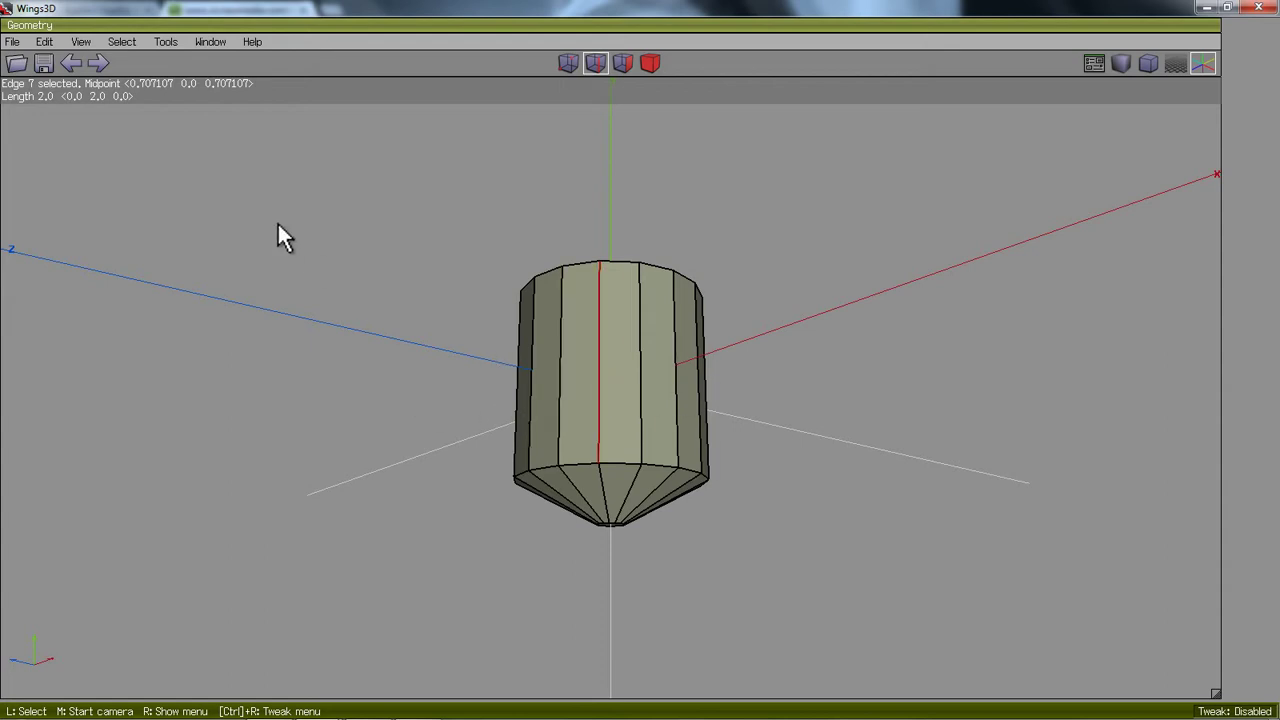
pyautogui.click(124, 41)
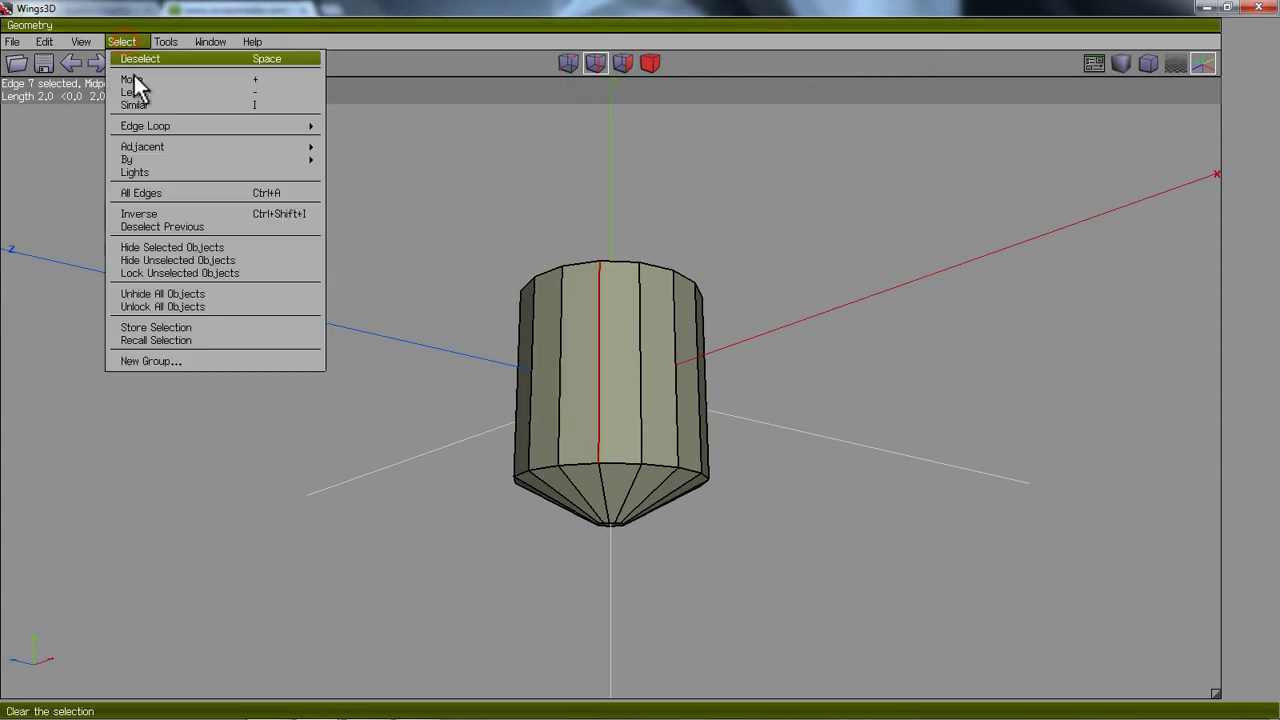
pyautogui.click(275, 106)
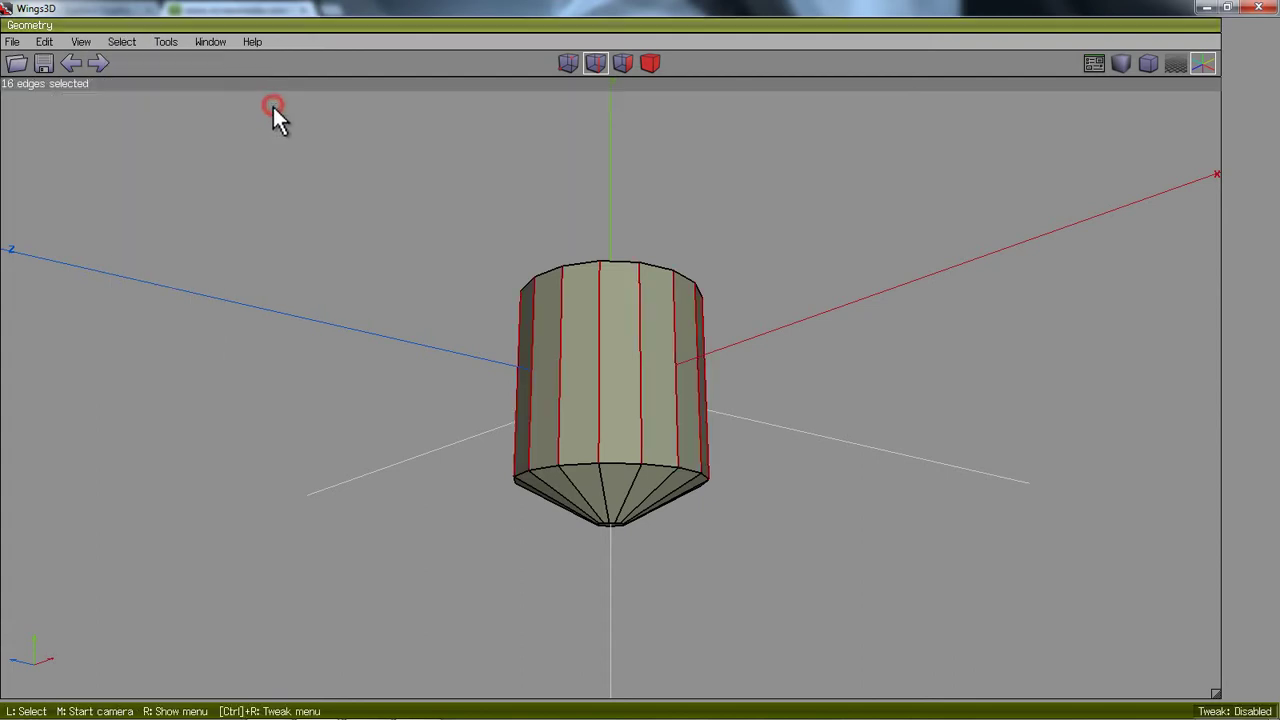
# Step: Cut each selected vertical side edge into 5 equal segments
pyautogui.middleClick(328, 242)
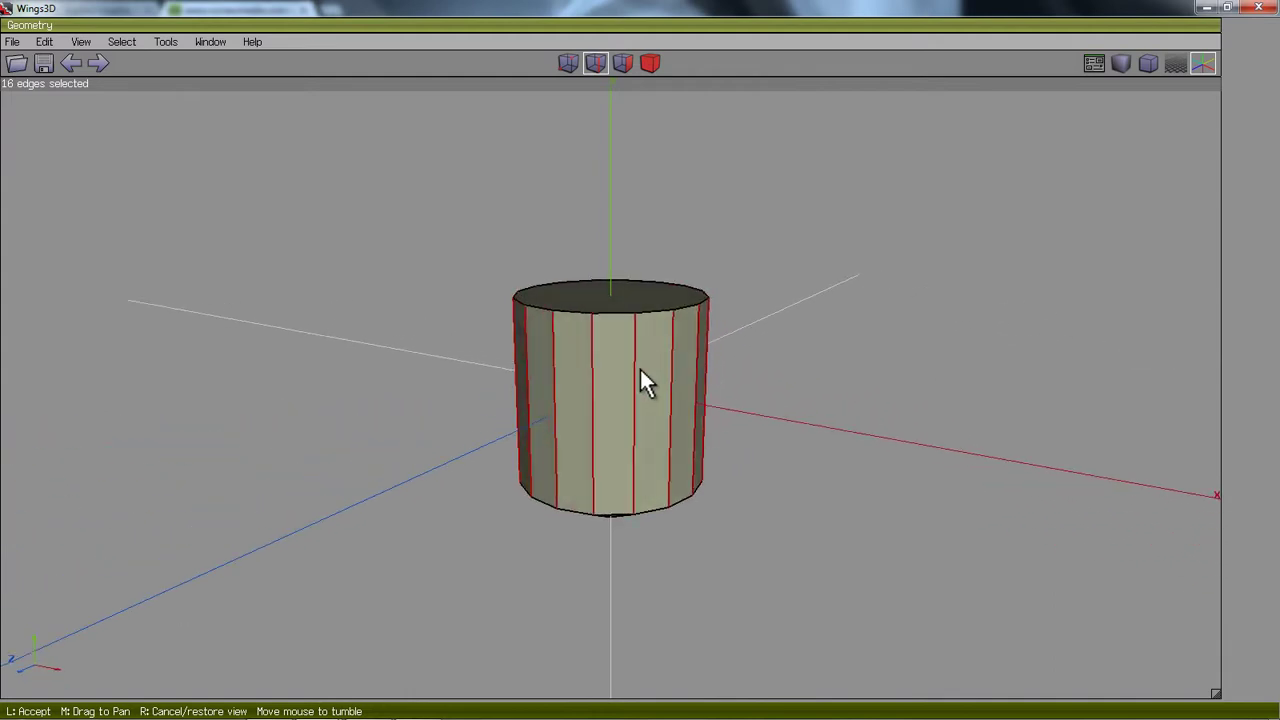
pyautogui.click(640, 370)
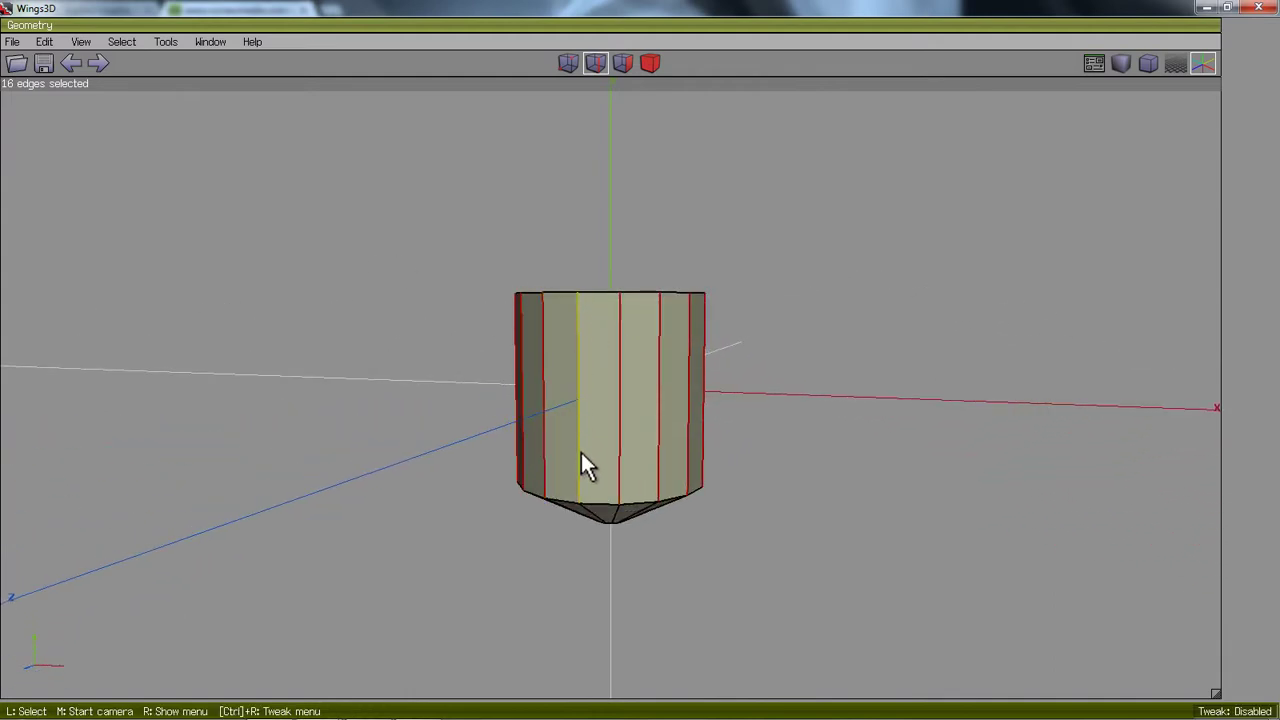
pyautogui.rightClick(335, 256)
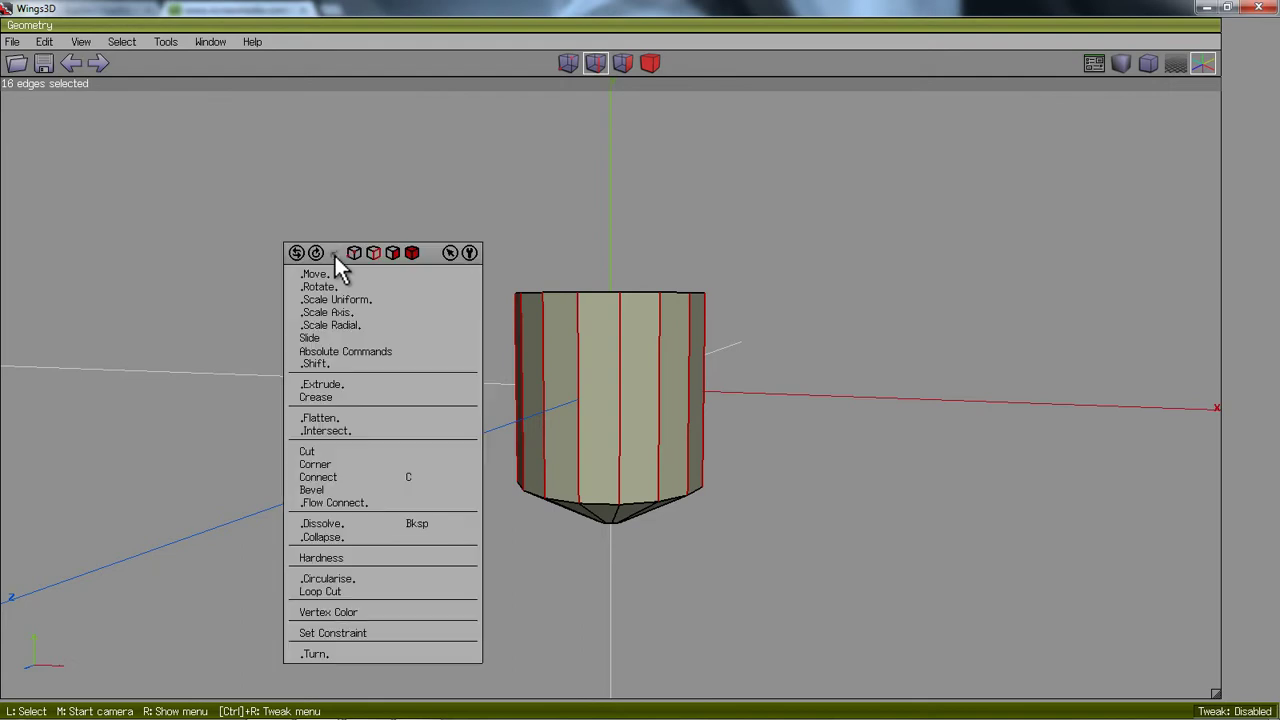
pyautogui.click(331, 451)
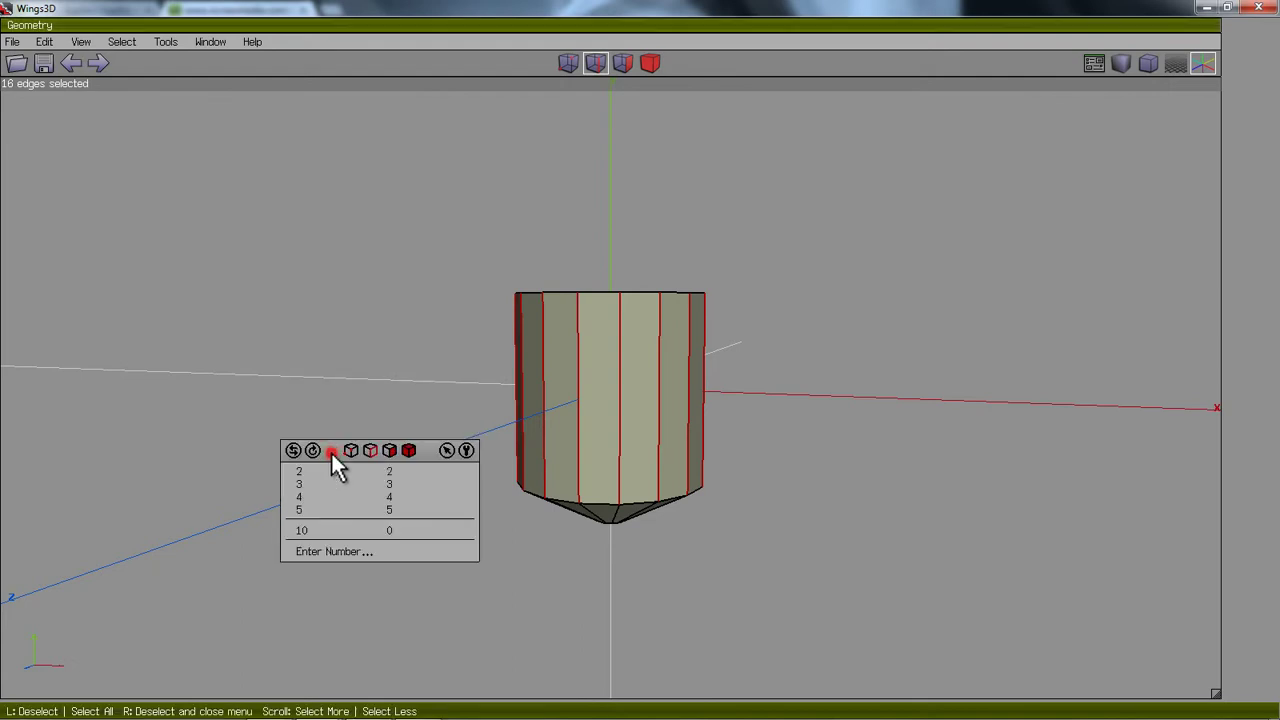
pyautogui.click(317, 510)
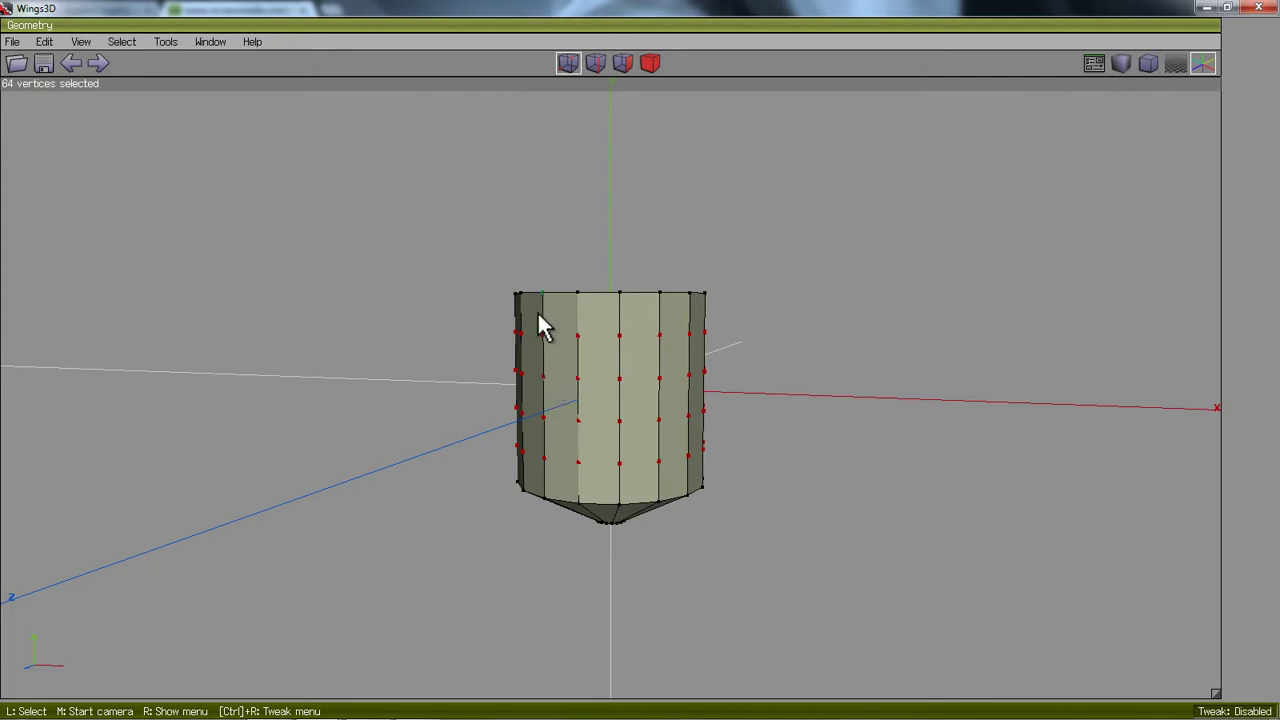
# Step: Connect the new vertices to form horizontal edge rings around the cylinder's side
pyautogui.rightClick(356, 308)
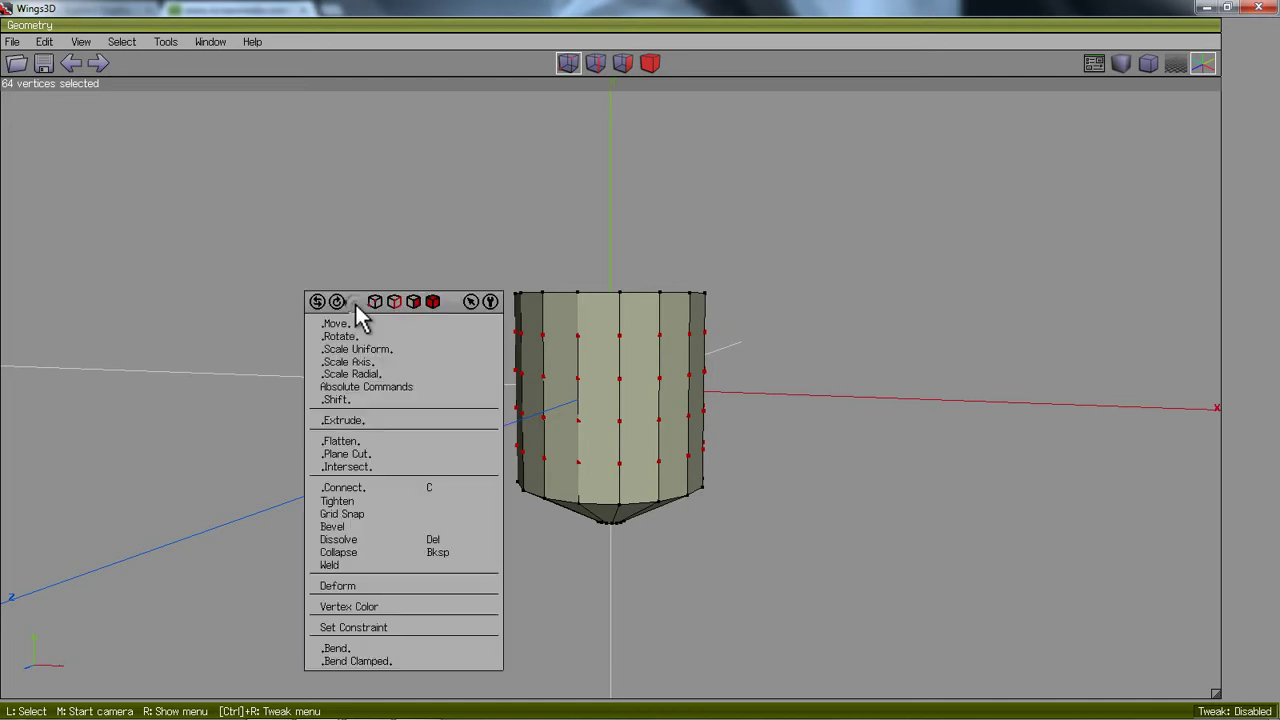
pyautogui.click(404, 487)
pyautogui.middleClick(320, 475)
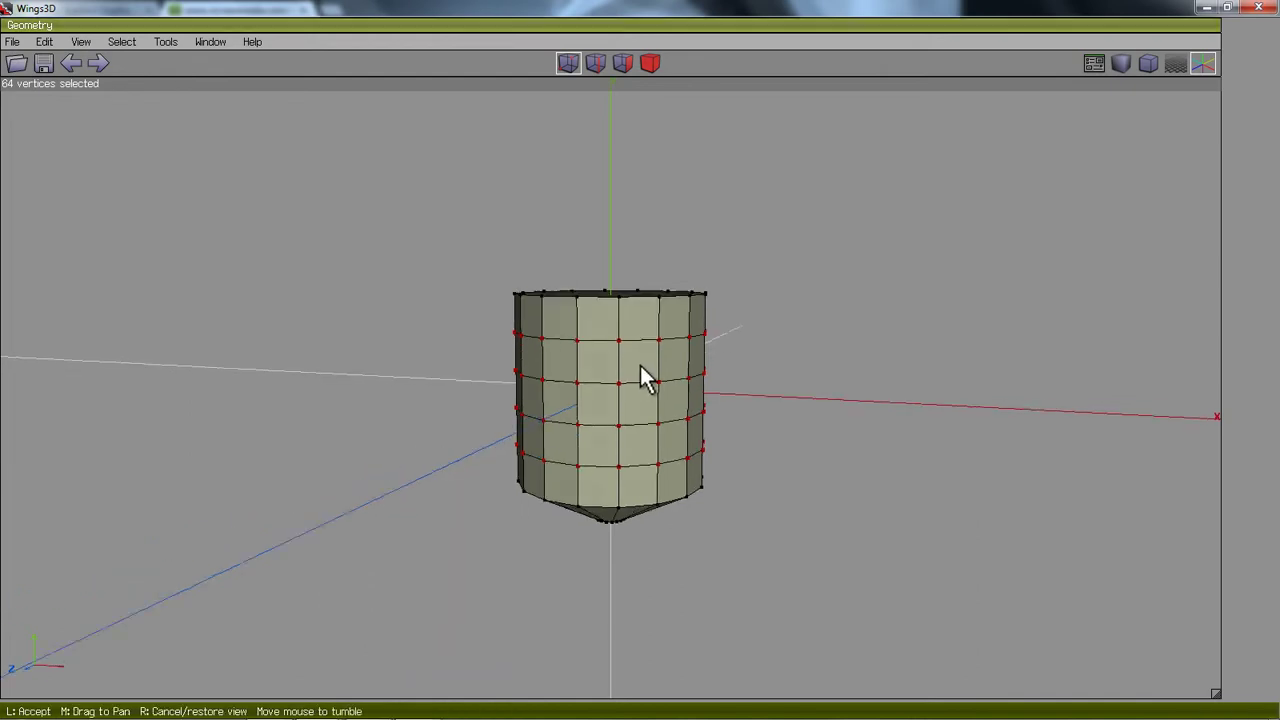
pyautogui.click(640, 372)
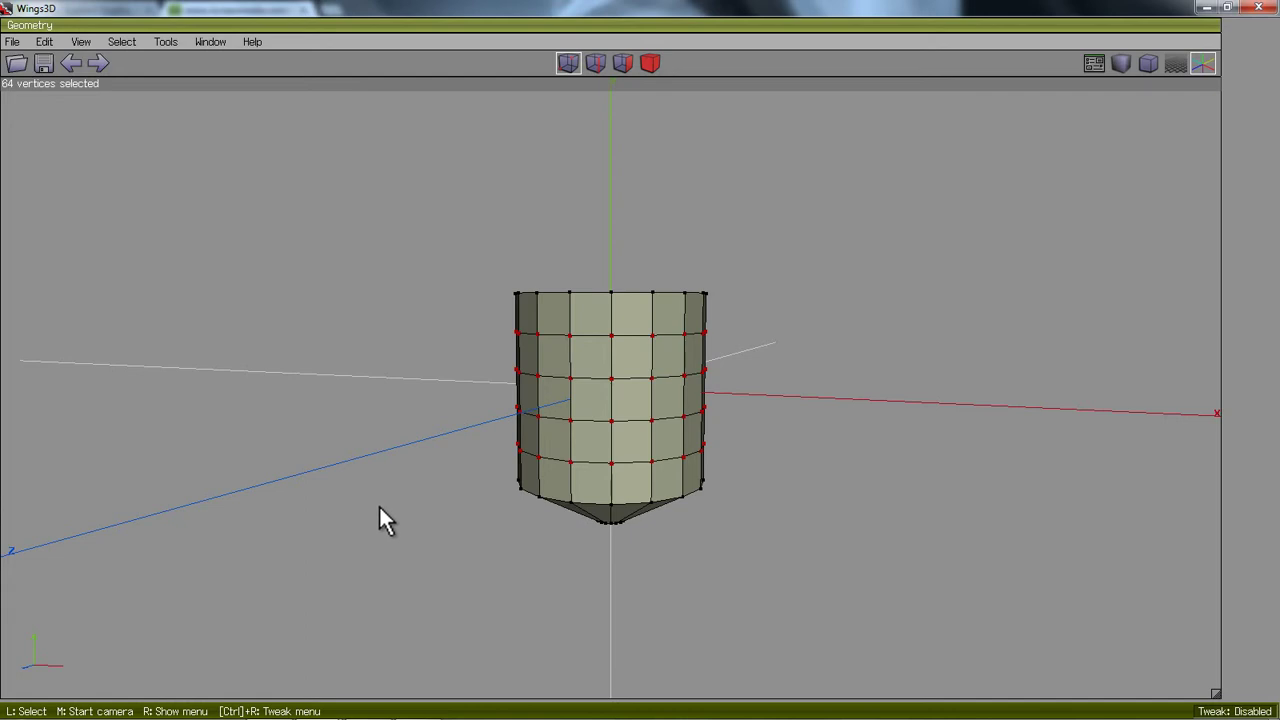
# Step: Extend the vertex selection to the adjacent top and bottom rims of the side wall and tighten it by about 44.4%
pyautogui.click(567, 66)
pyautogui.middleClick(374, 250)
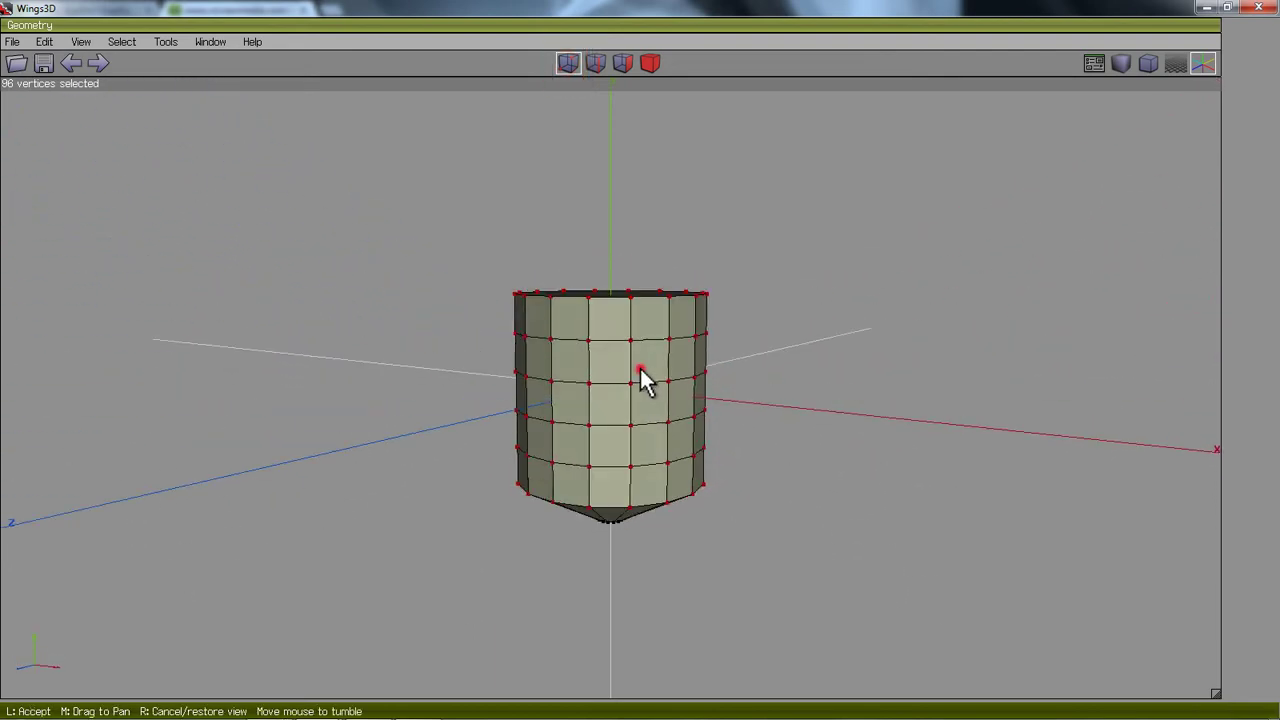
pyautogui.click(641, 380)
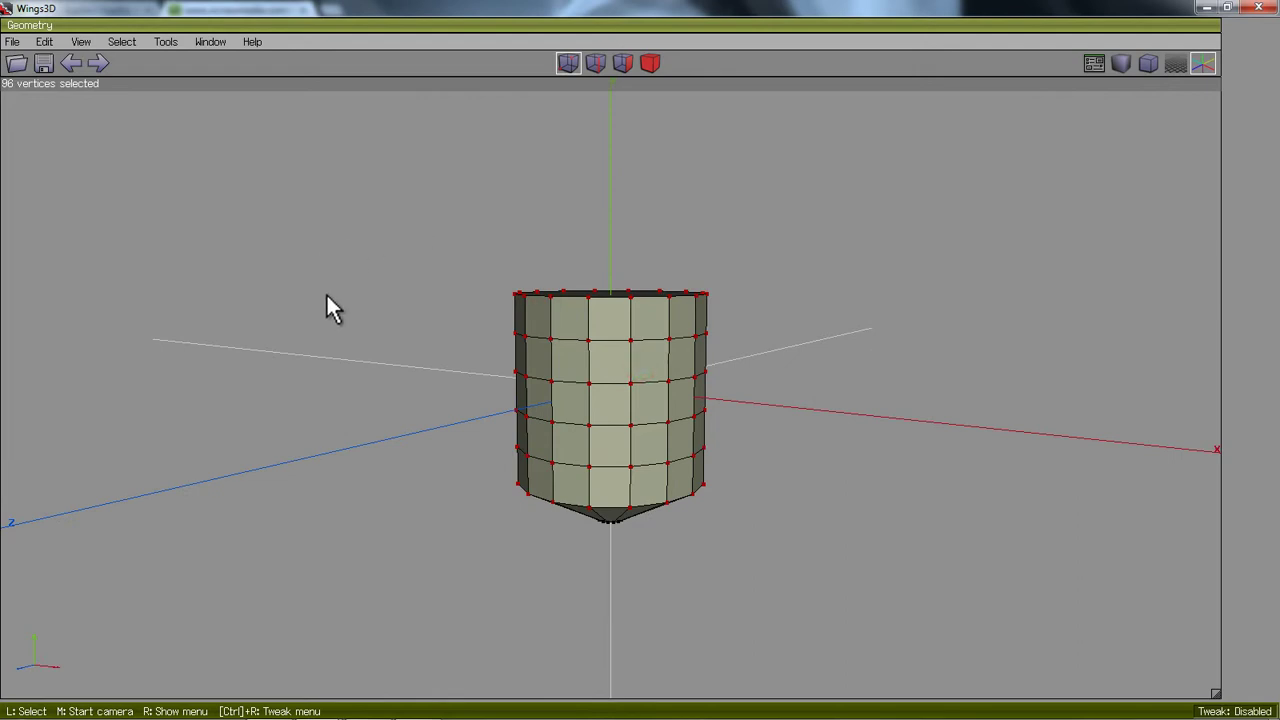
pyautogui.rightClick(326, 294)
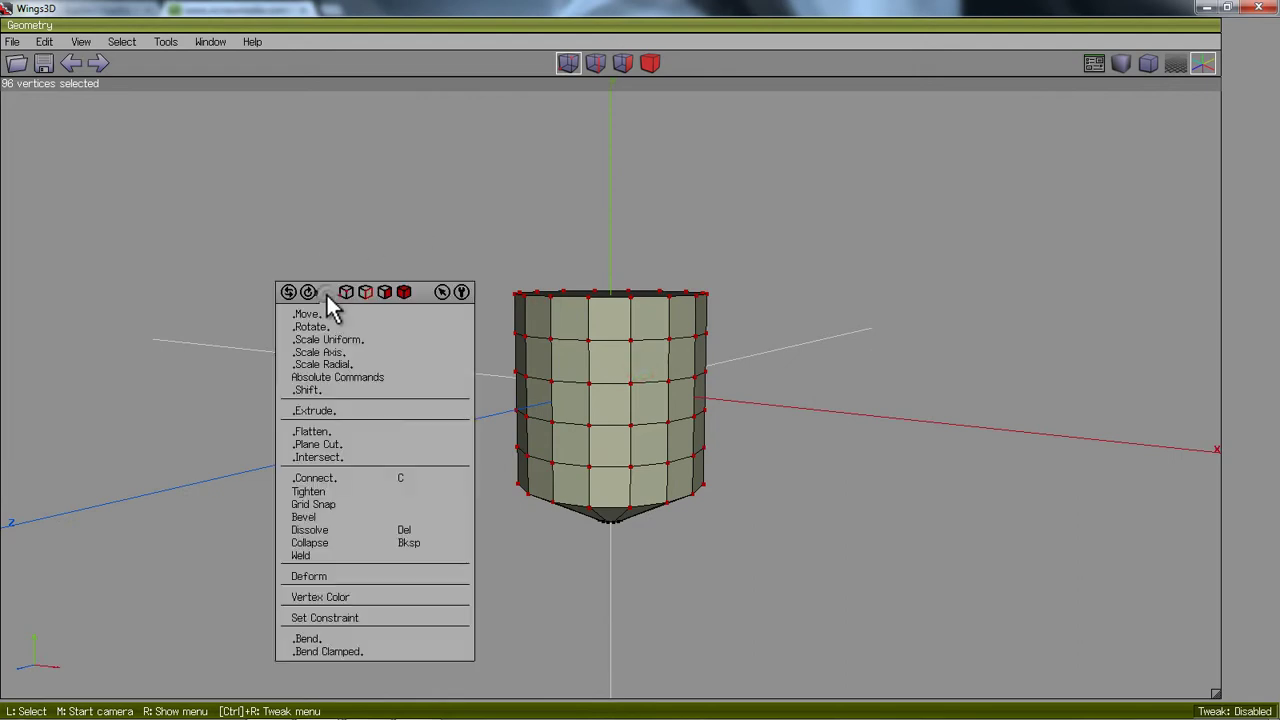
pyautogui.click(345, 490)
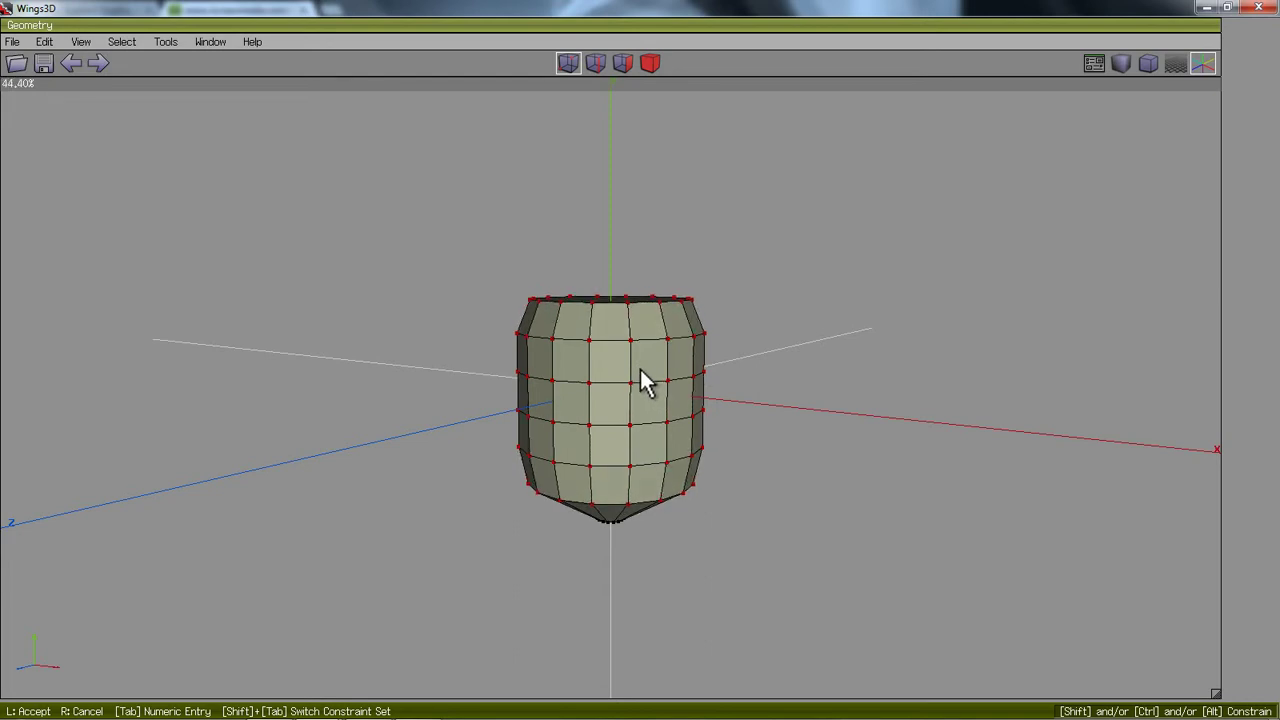
pyautogui.click(644, 382)
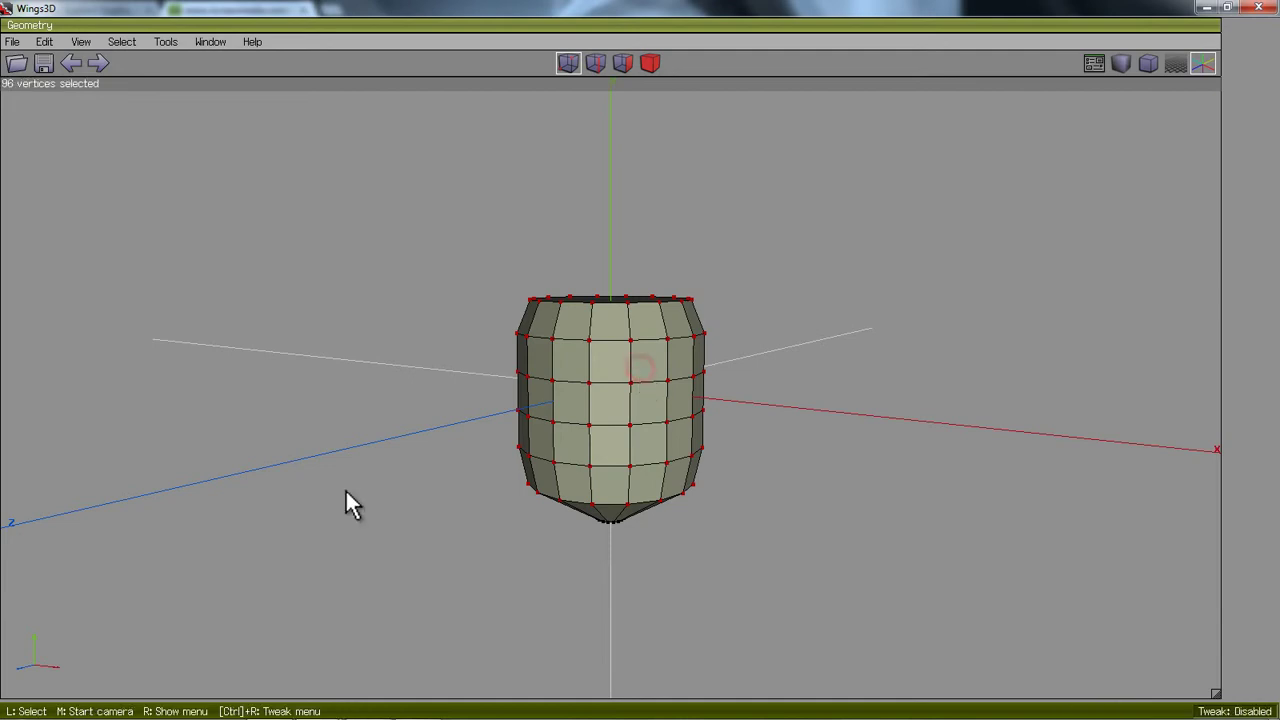
pyautogui.middleClick(345, 488)
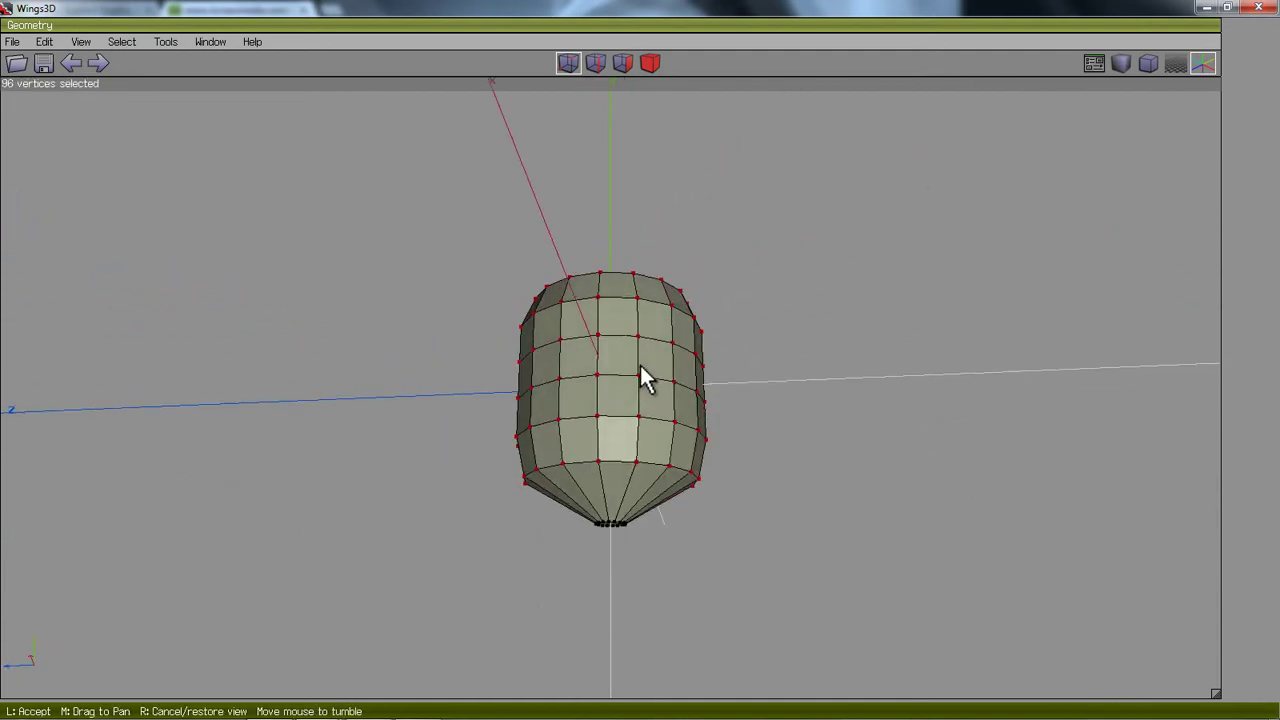
# Step: Clear the vertex selection and switch to face selection mode
pyautogui.click(640, 370)
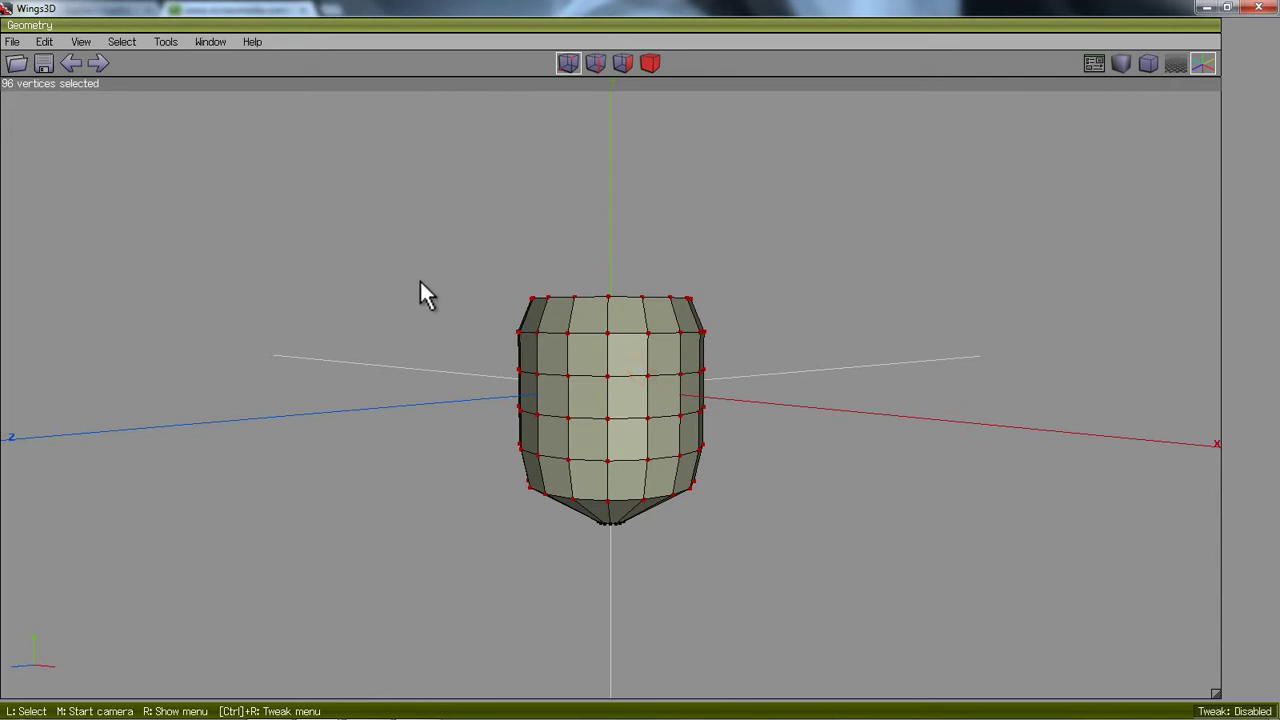
pyautogui.press('space')
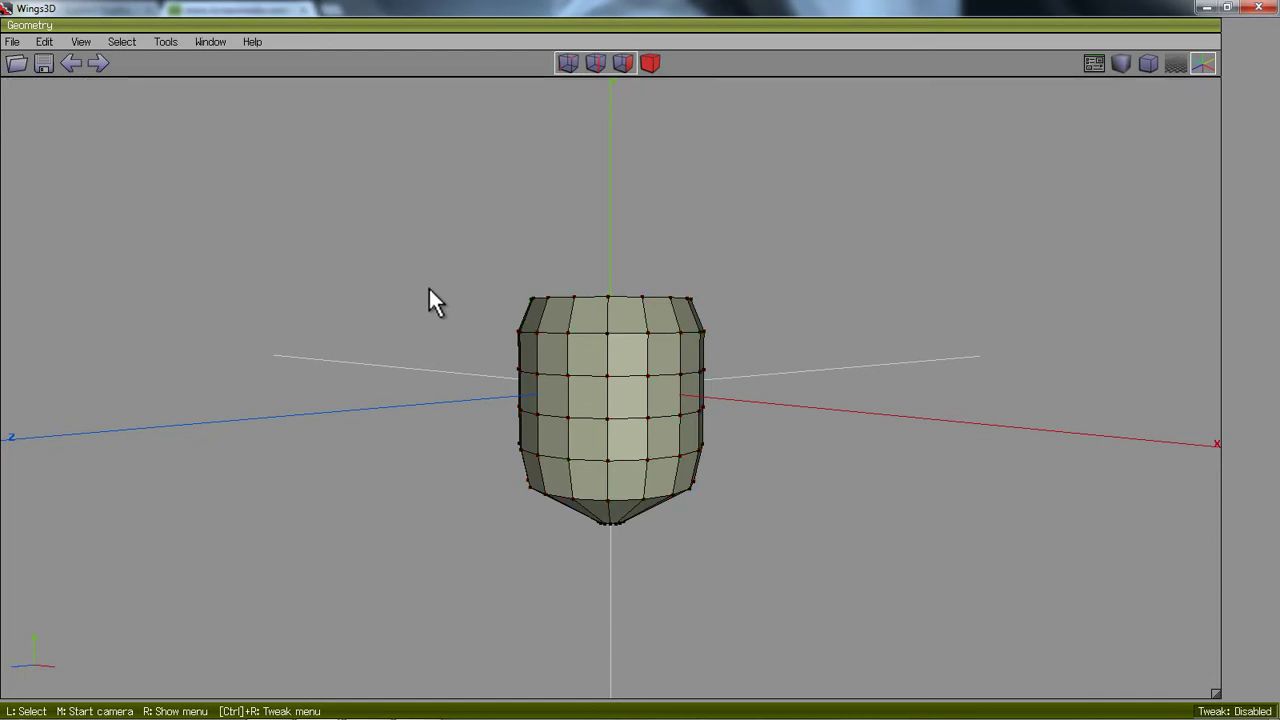
pyautogui.click(628, 70)
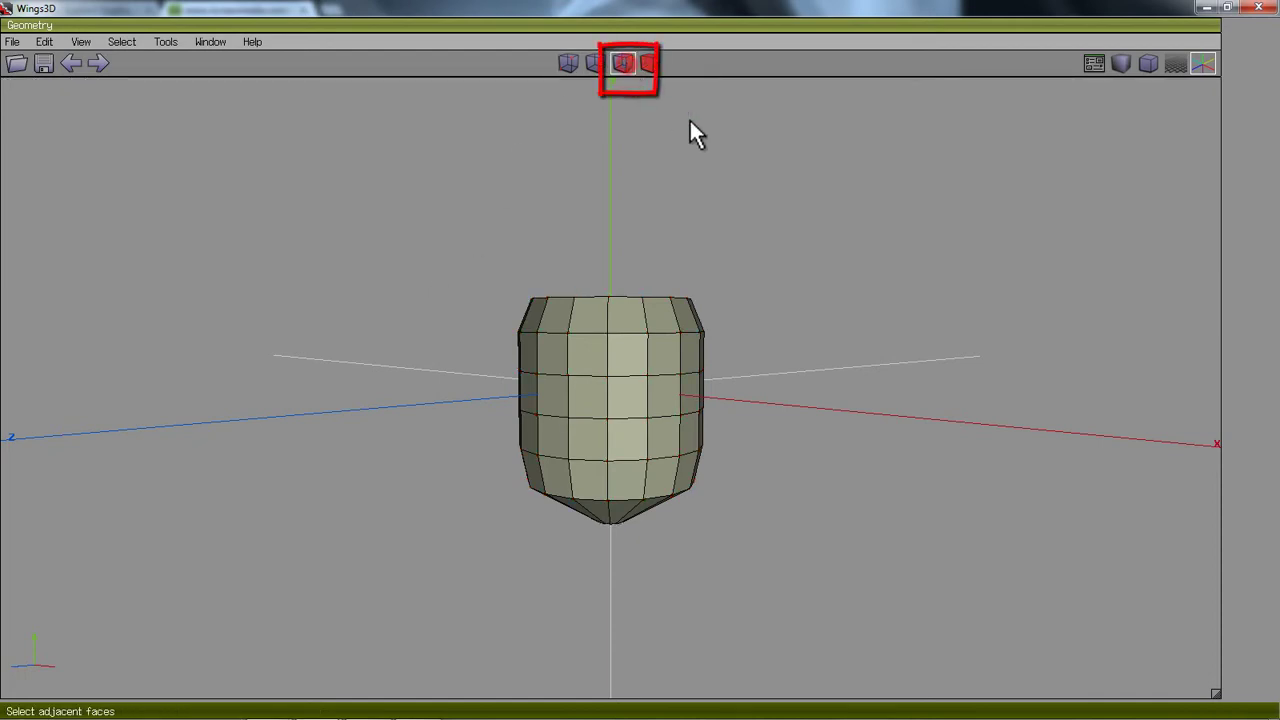
pyautogui.middleClick(640, 377)
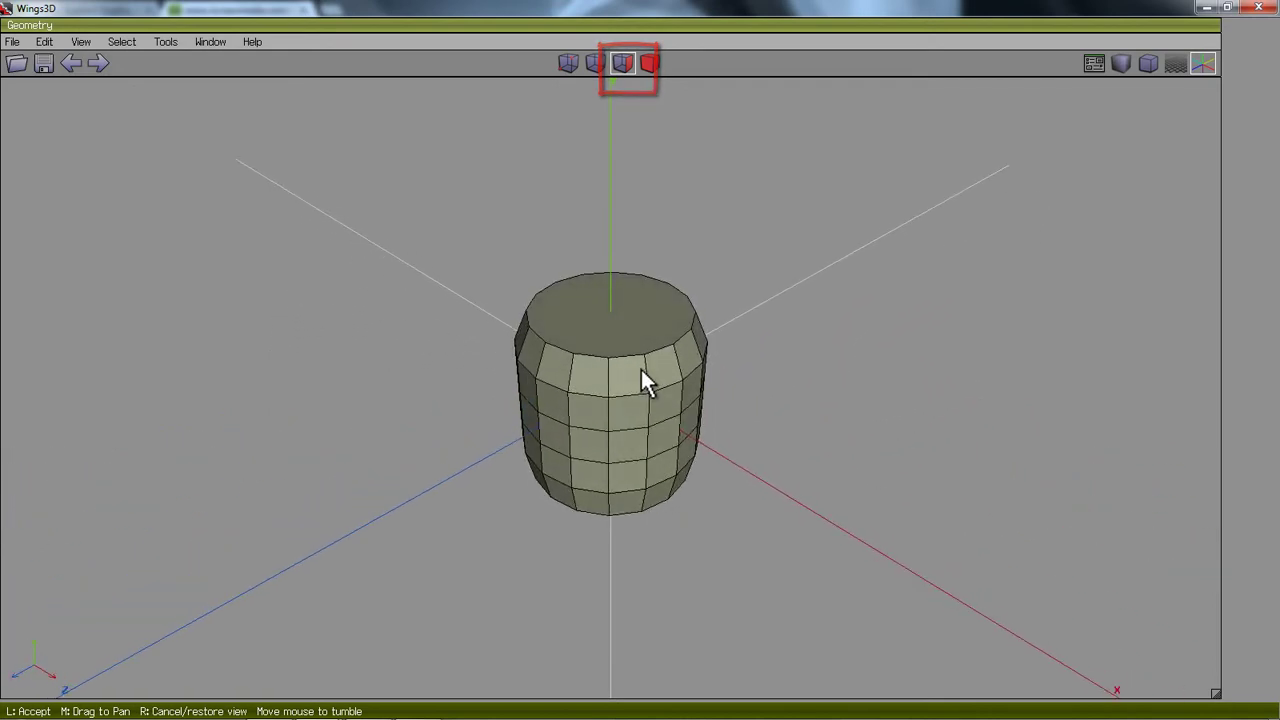
pyautogui.click(643, 380)
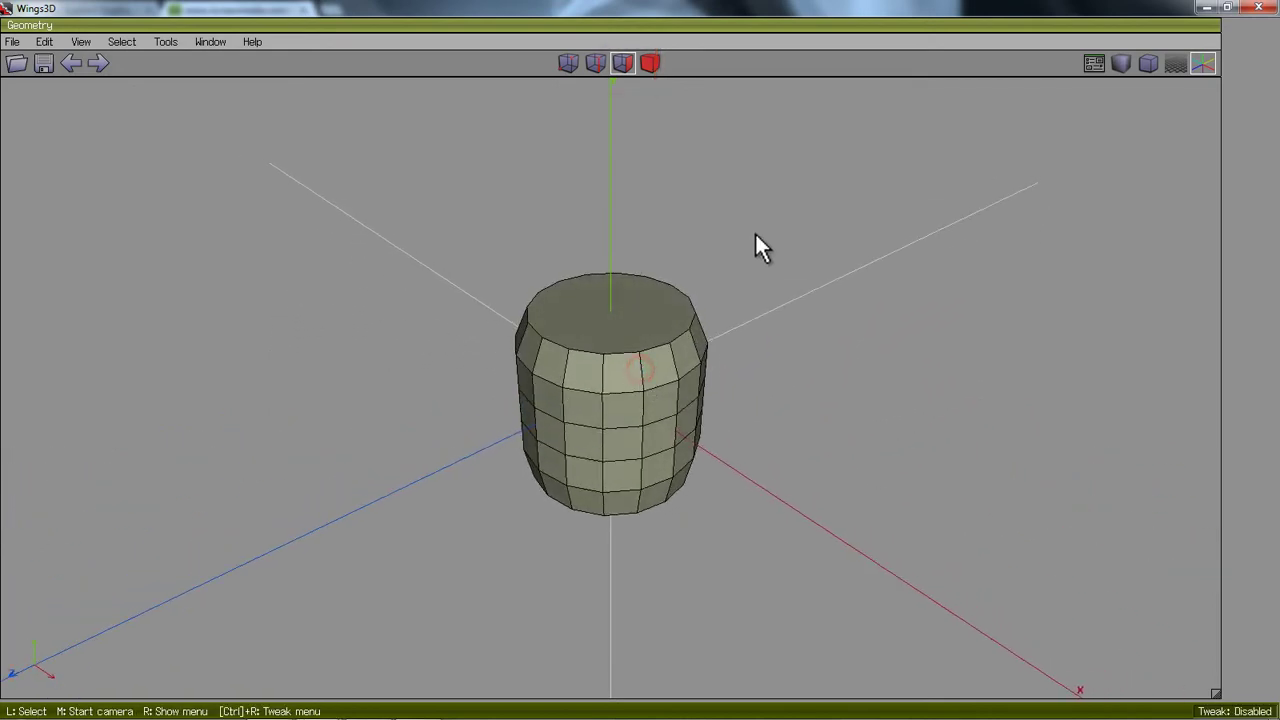
# Step: Intrude the top face of the body by about 0.027 to hollow it into a thin-walled cup
pyautogui.click(614, 322)
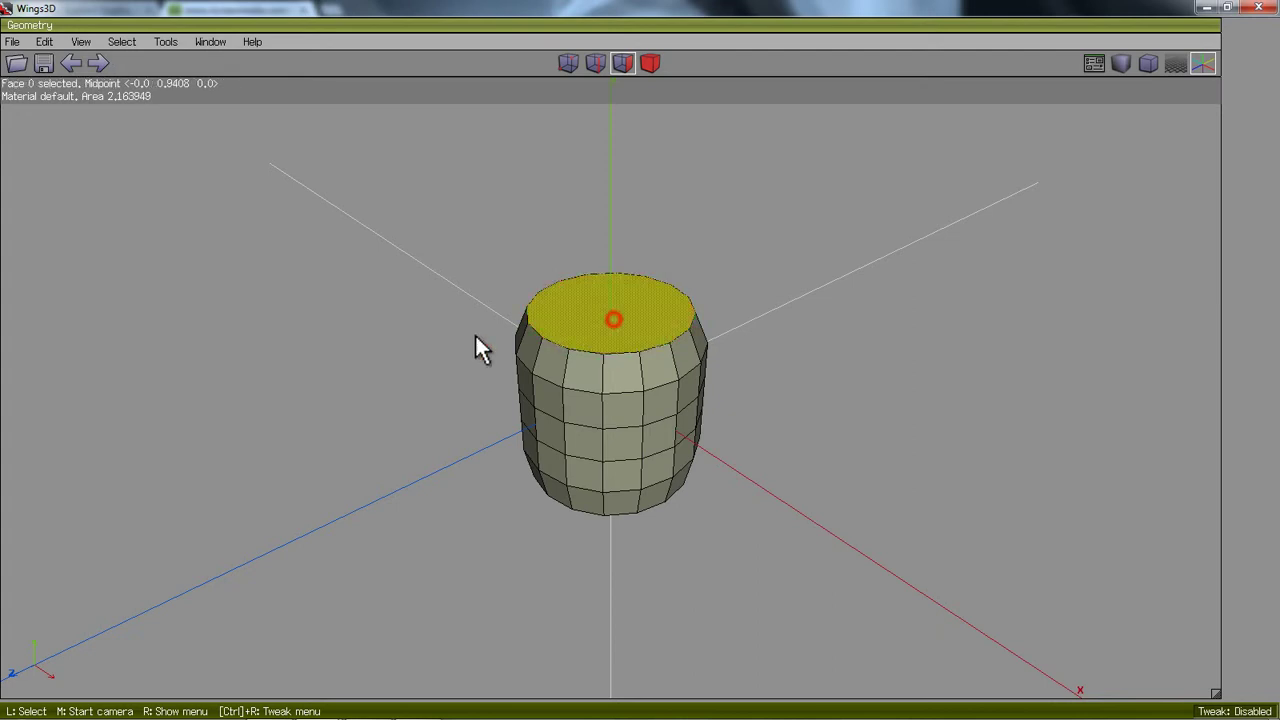
pyautogui.rightClick(325, 336)
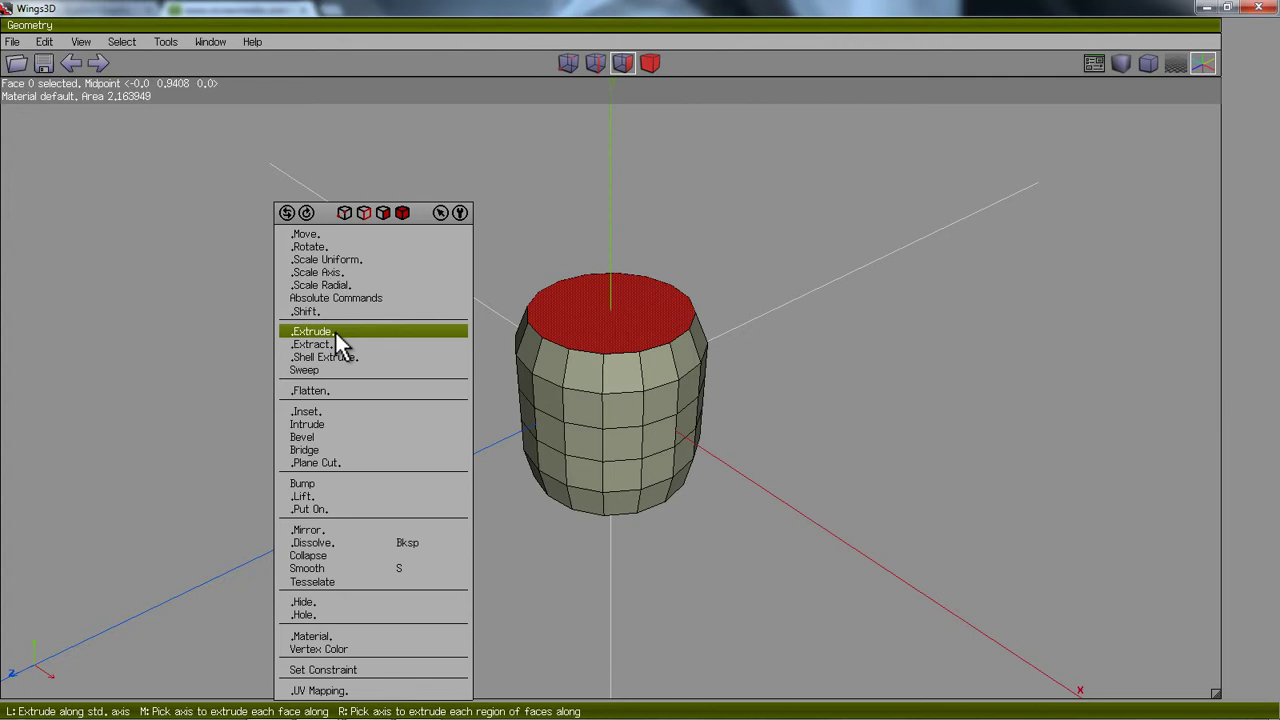
pyautogui.click(335, 424)
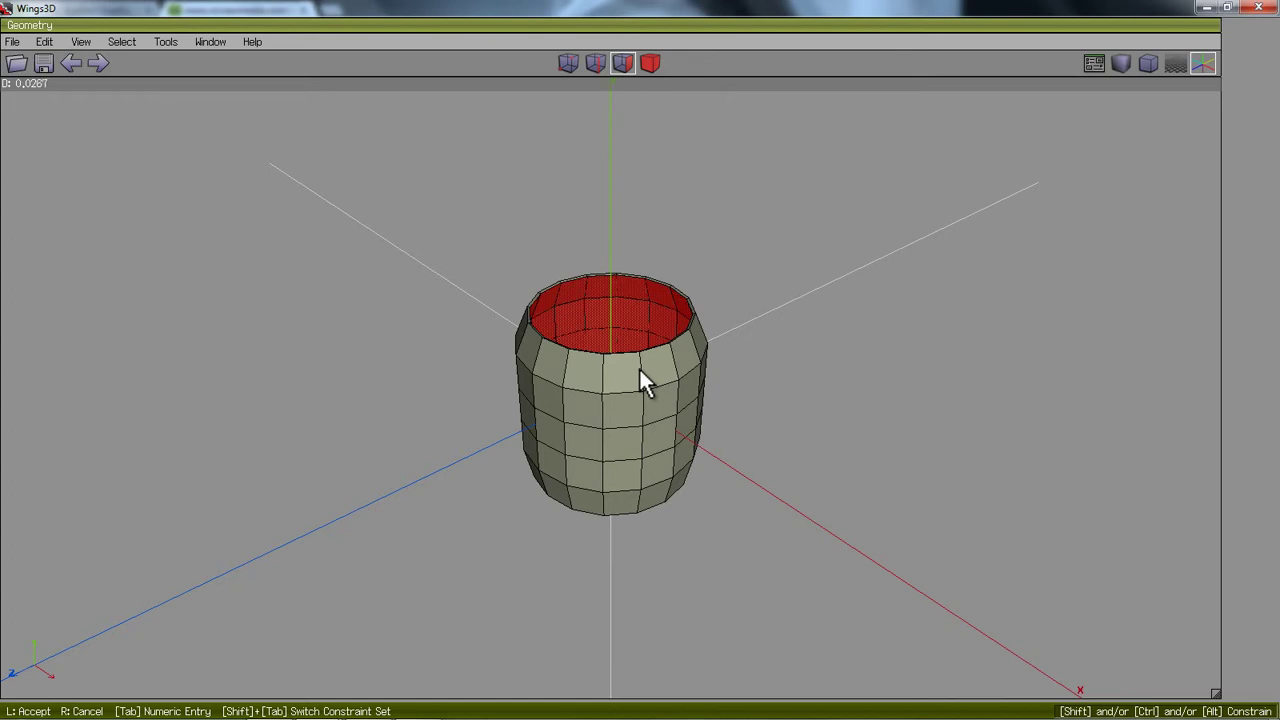
pyautogui.click(643, 381)
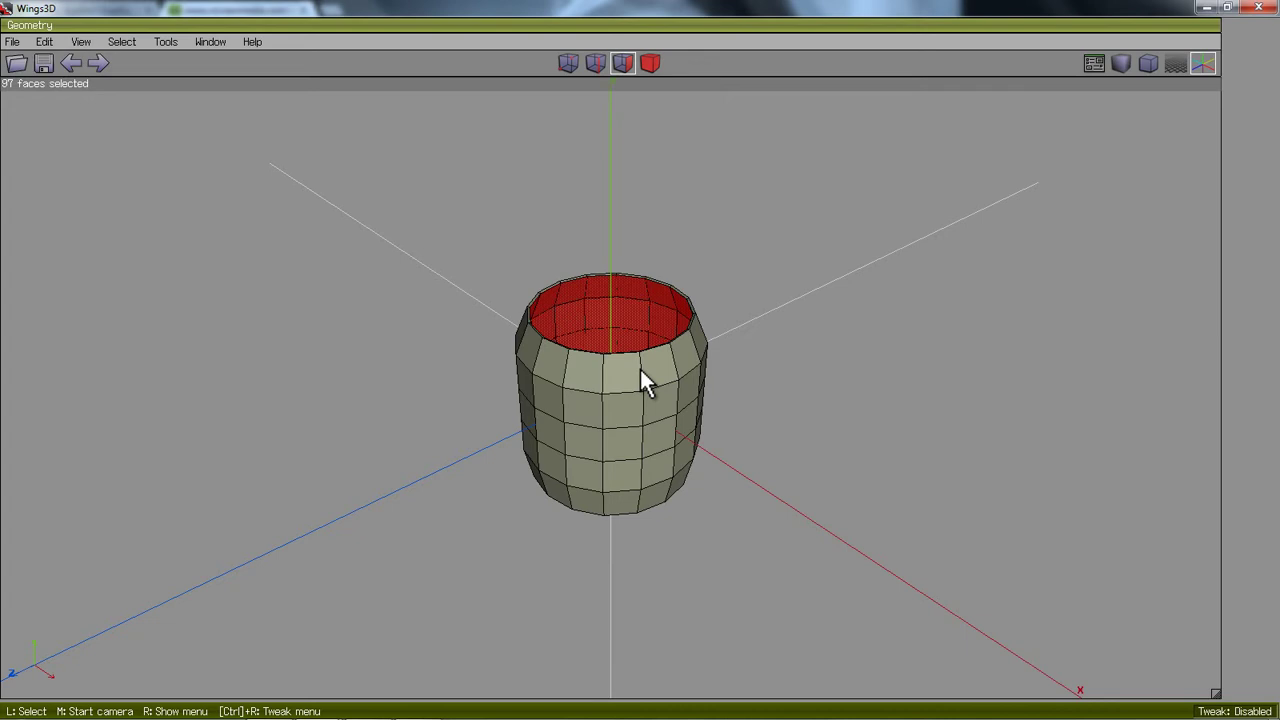
# Step: Inspect the hollowed cup and clear the selection of its interior faces
pyautogui.middleClick(346, 420)
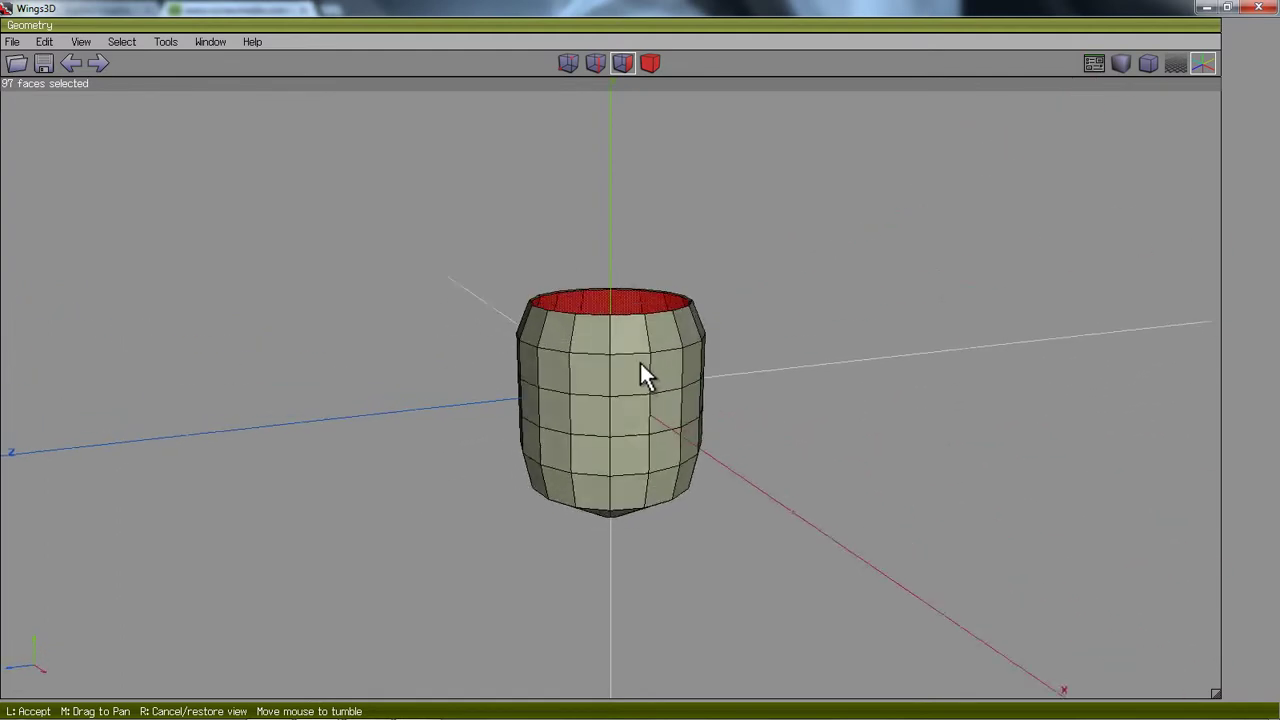
pyautogui.click(645, 381)
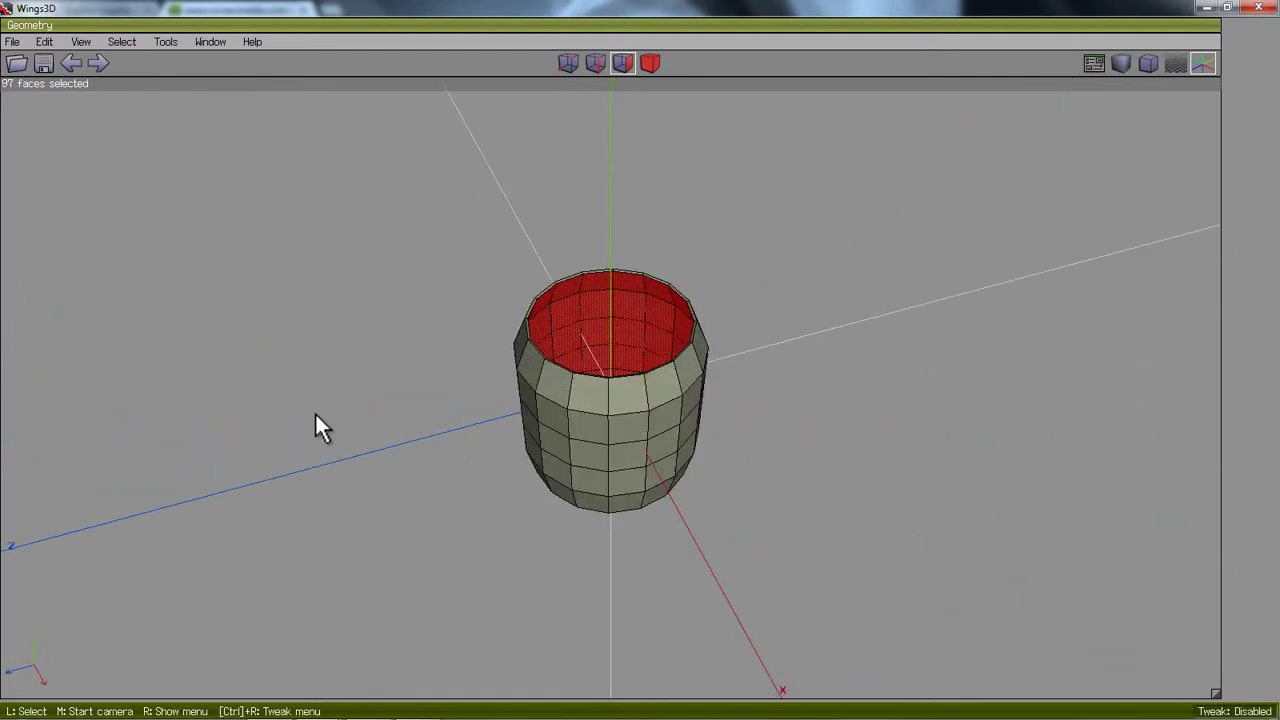
pyautogui.press('space')
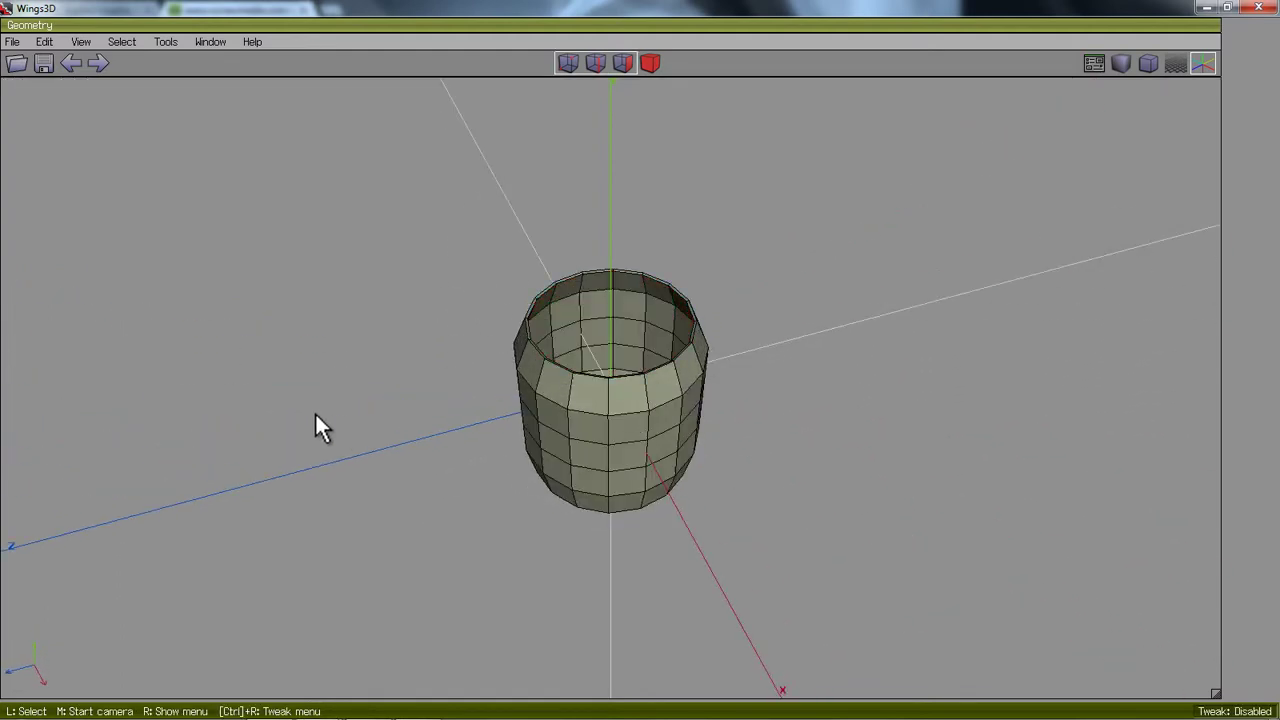
# Step: Extrude the small face at the cup's tapered bottom along its normal by about 2.145 to form a stem
pyautogui.middleClick(350, 462)
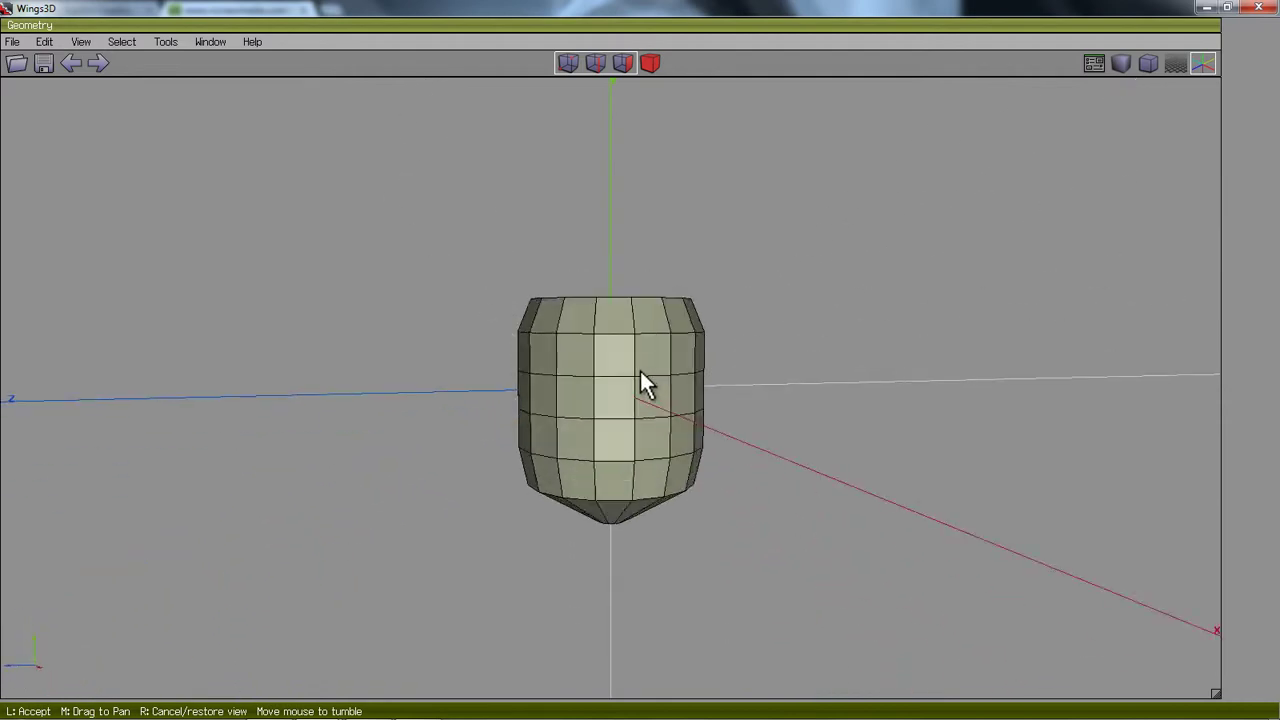
pyautogui.click(645, 381)
pyautogui.middleClick(352, 462)
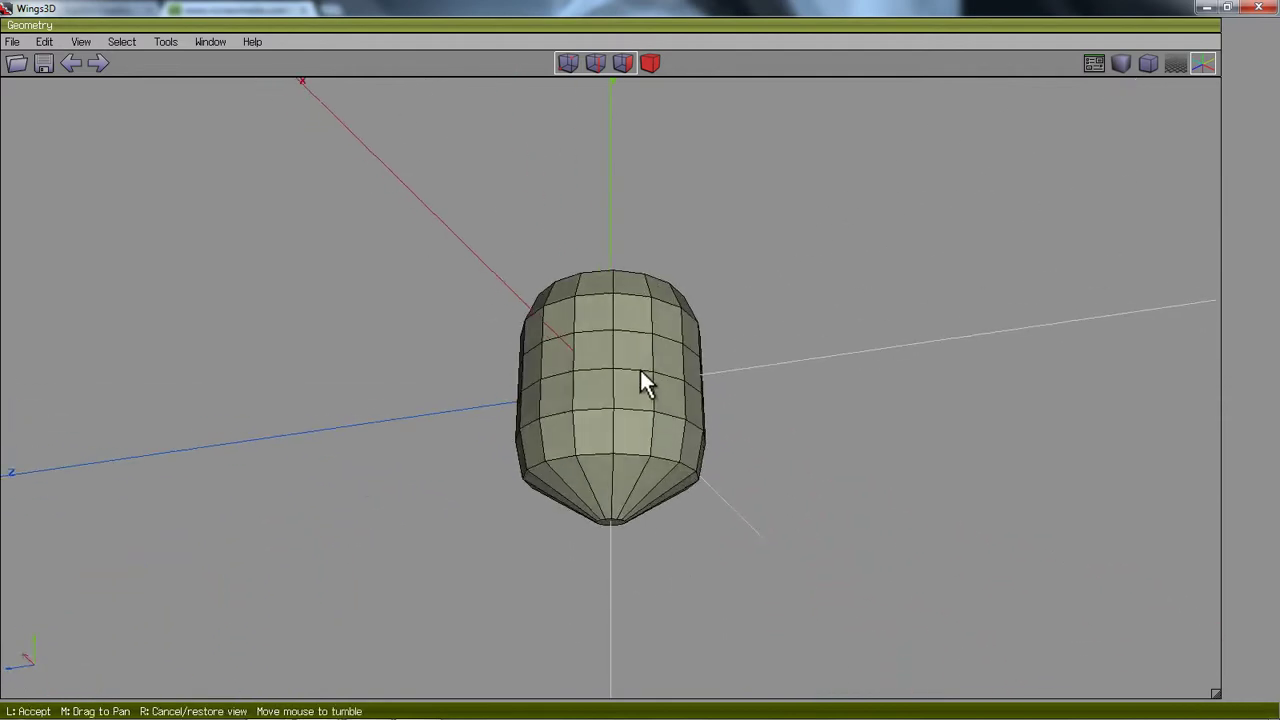
pyautogui.click(641, 372)
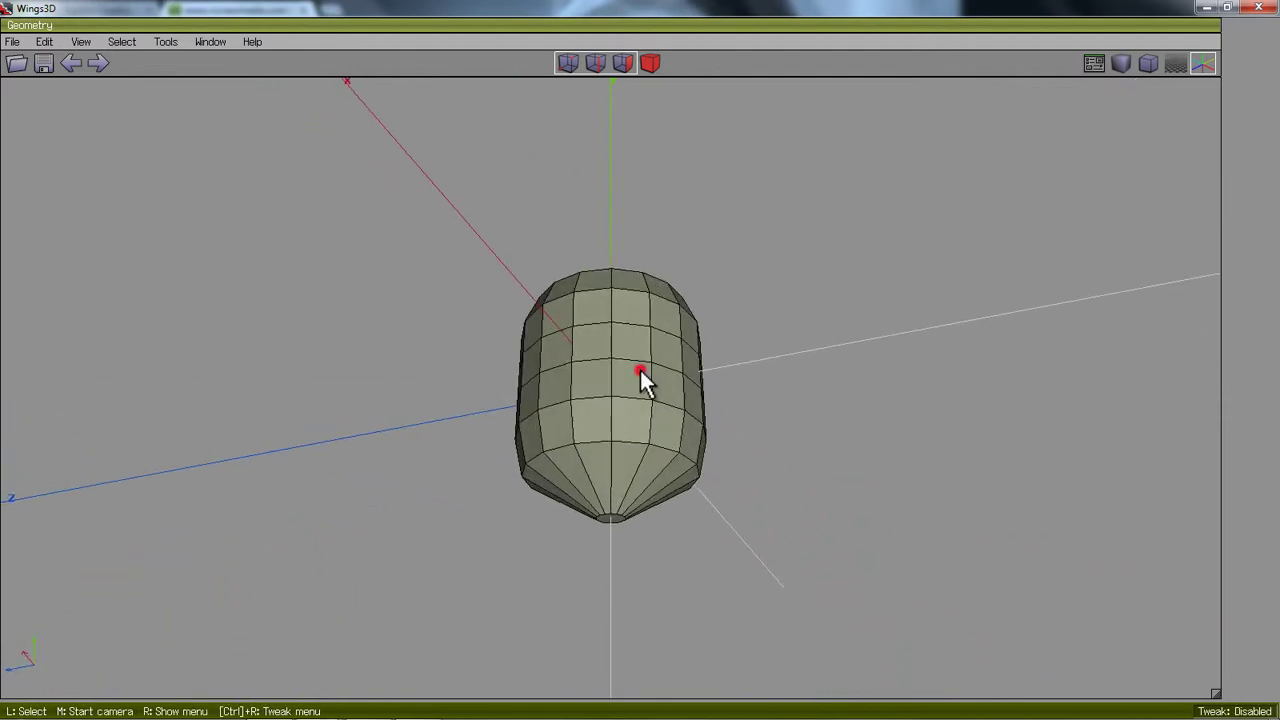
pyautogui.click(613, 517)
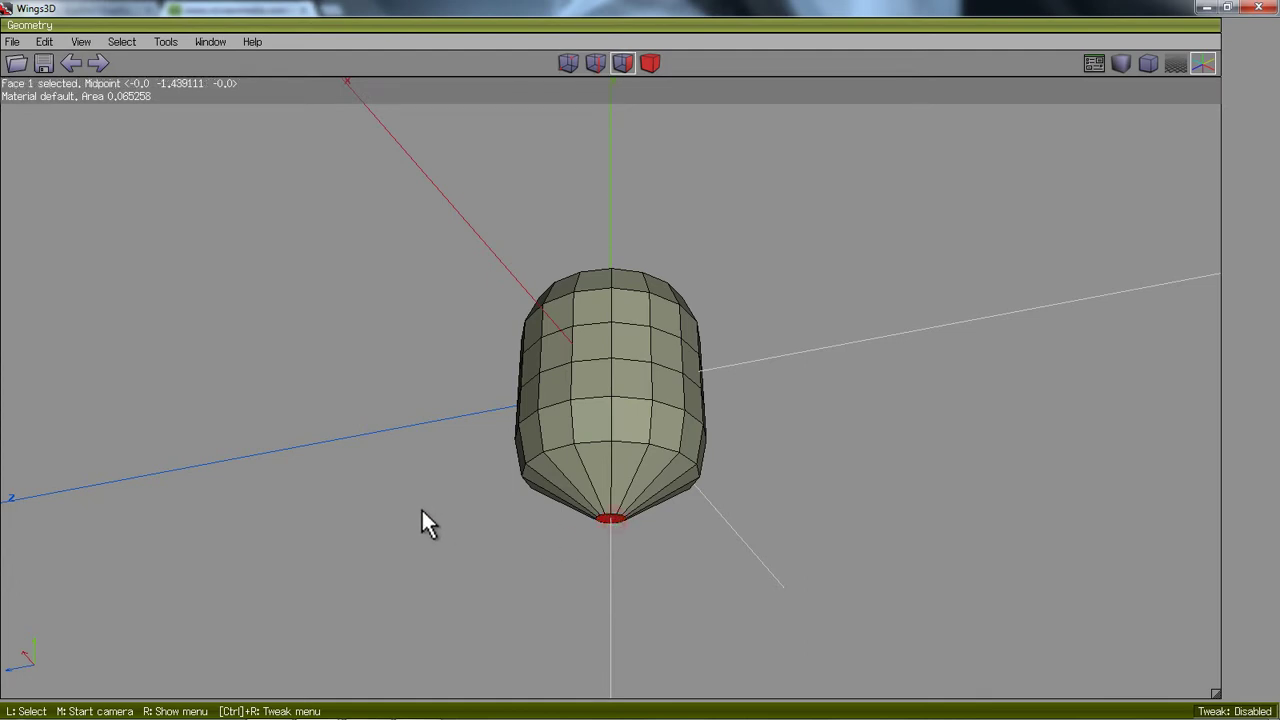
pyautogui.middleClick(355, 496)
pyautogui.click(641, 372)
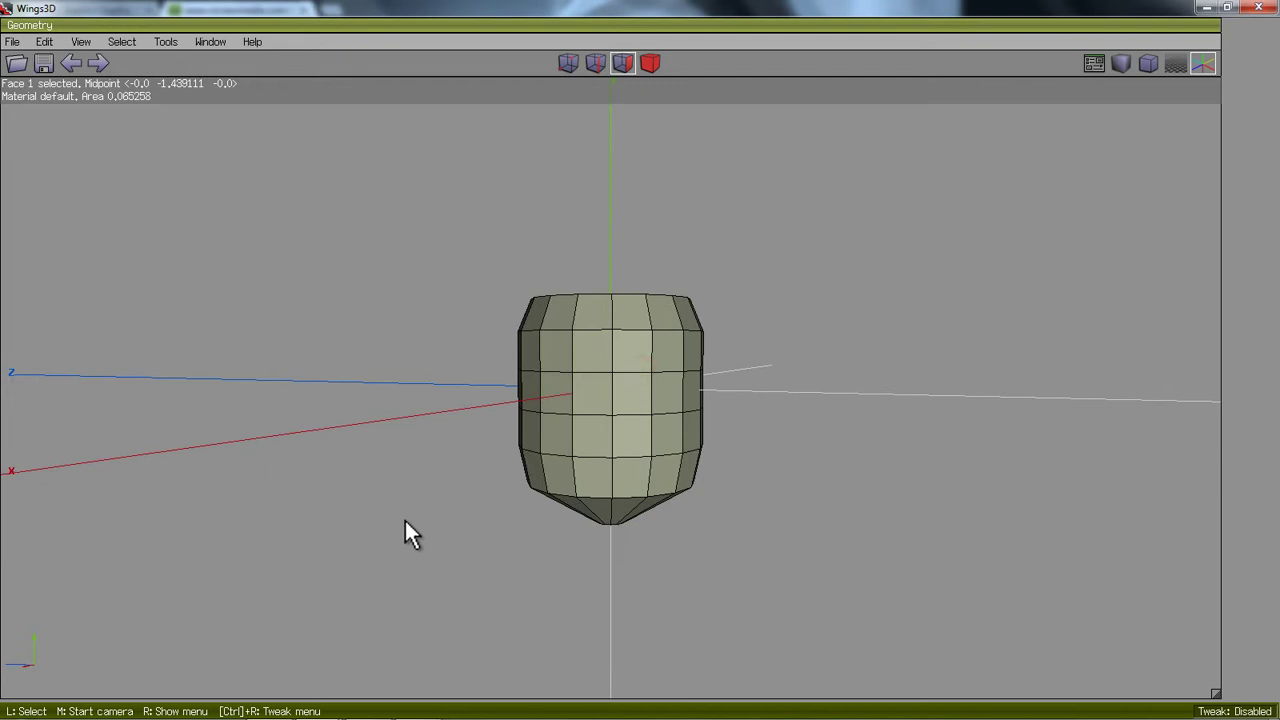
pyautogui.scroll(-1, 404, 530)
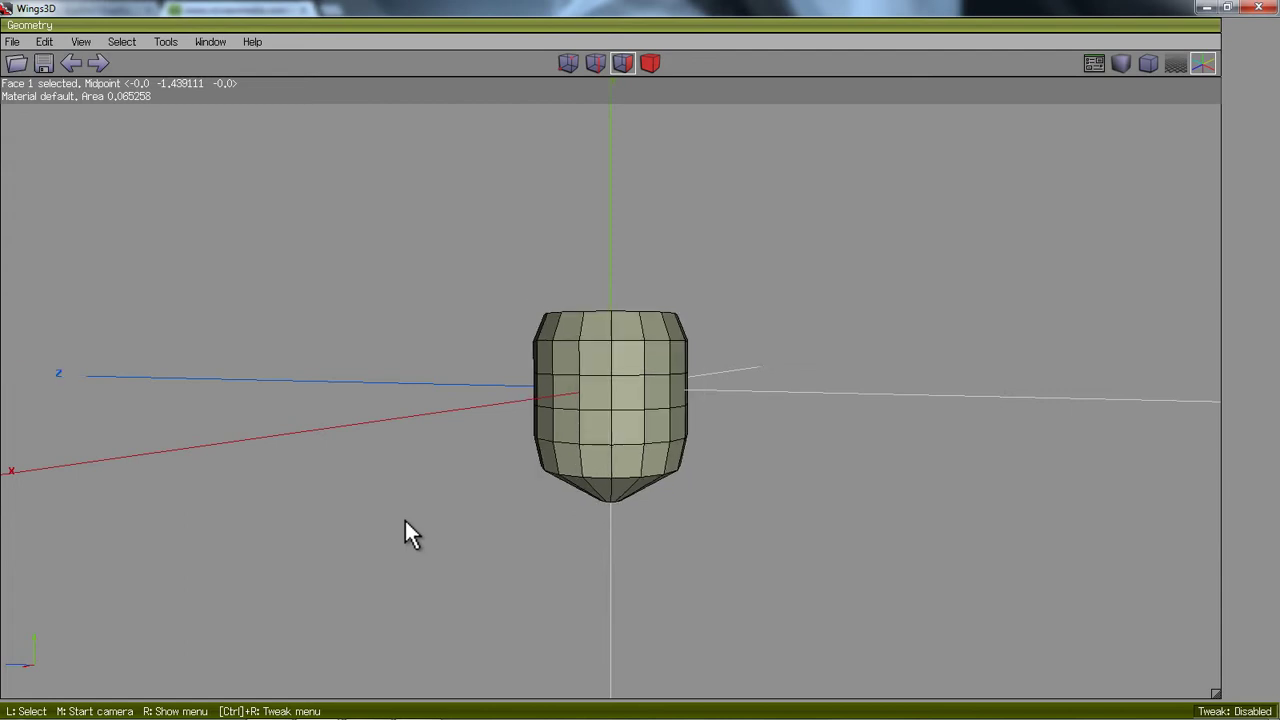
pyautogui.scroll(-1, 405, 522)
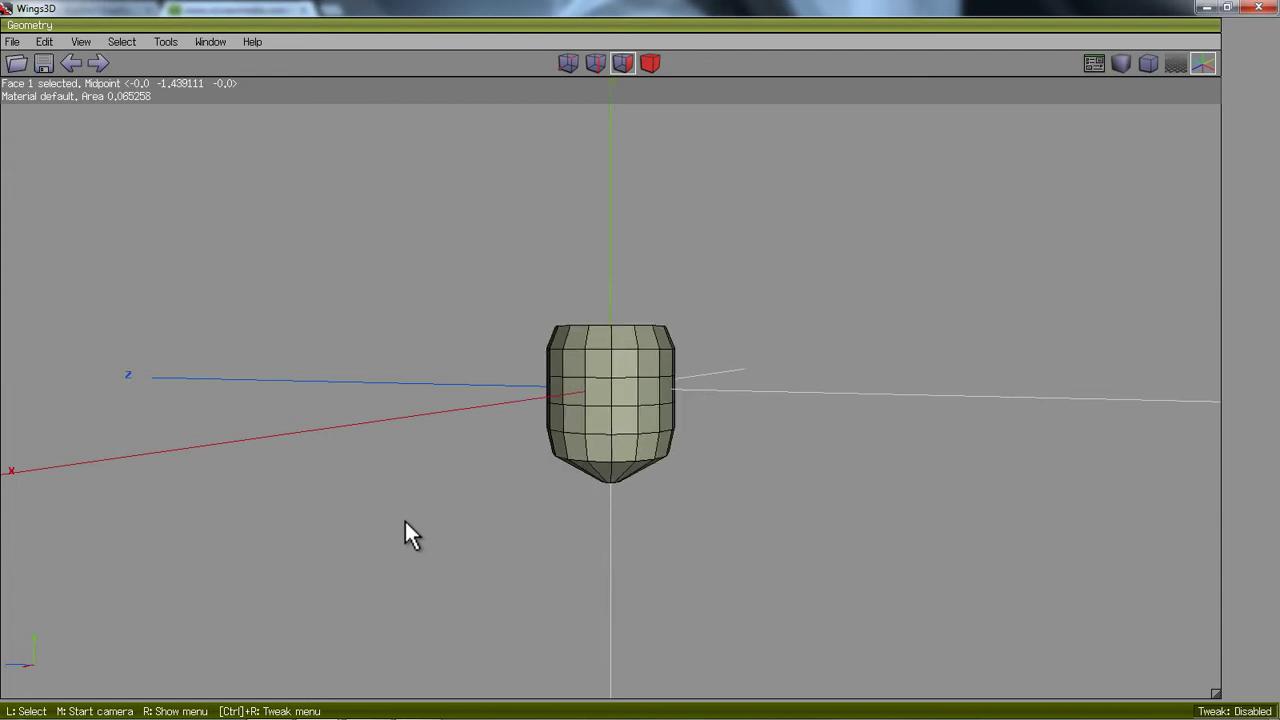
pyautogui.middleClick(404, 521)
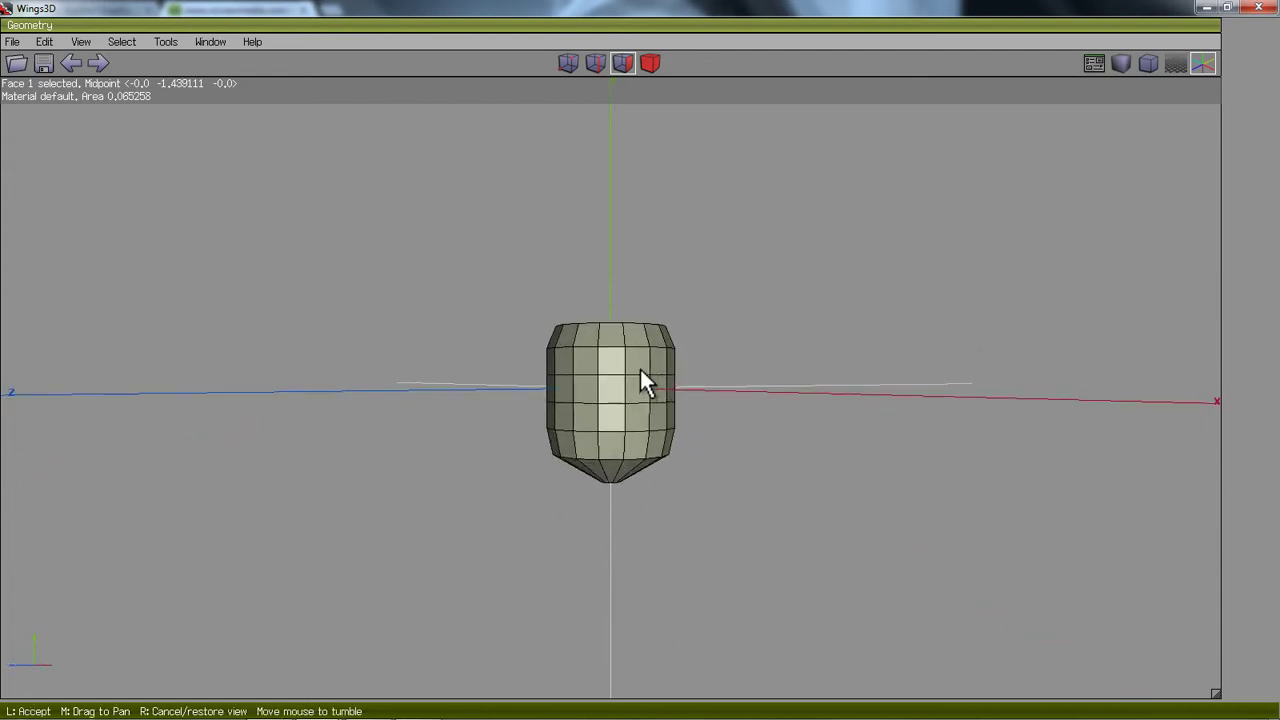
pyautogui.click(642, 379)
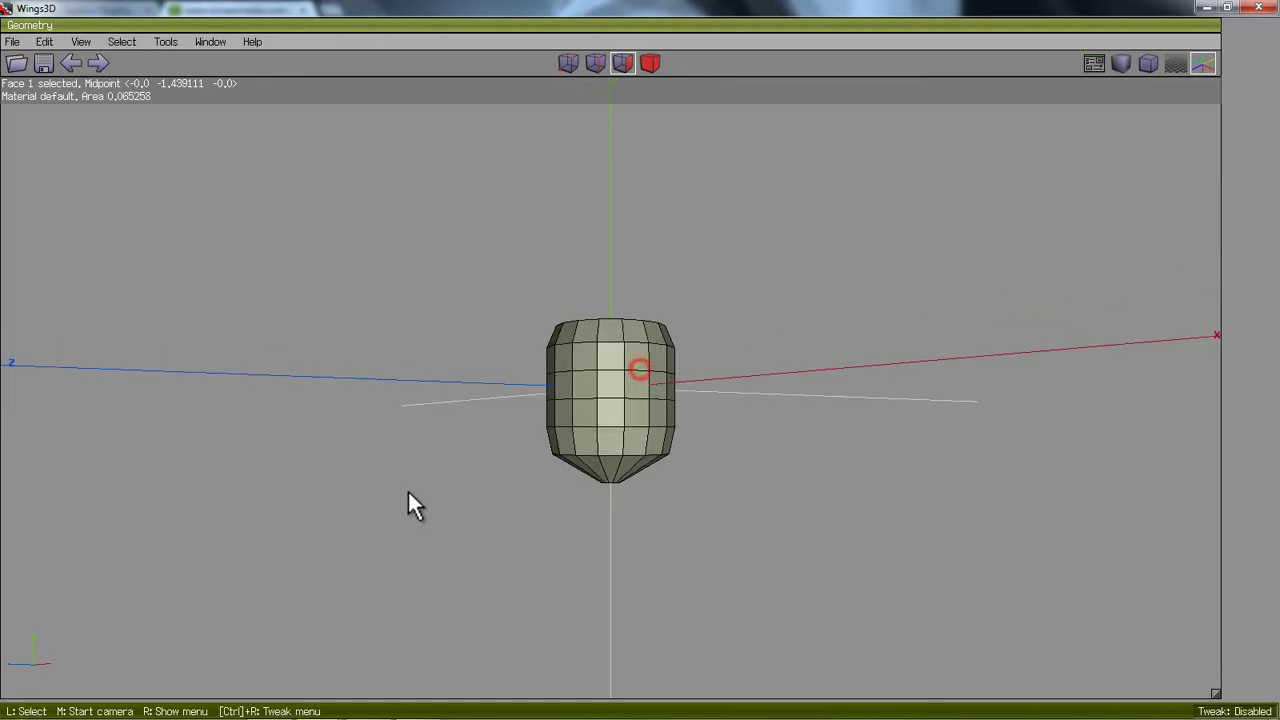
pyautogui.rightClick(396, 435)
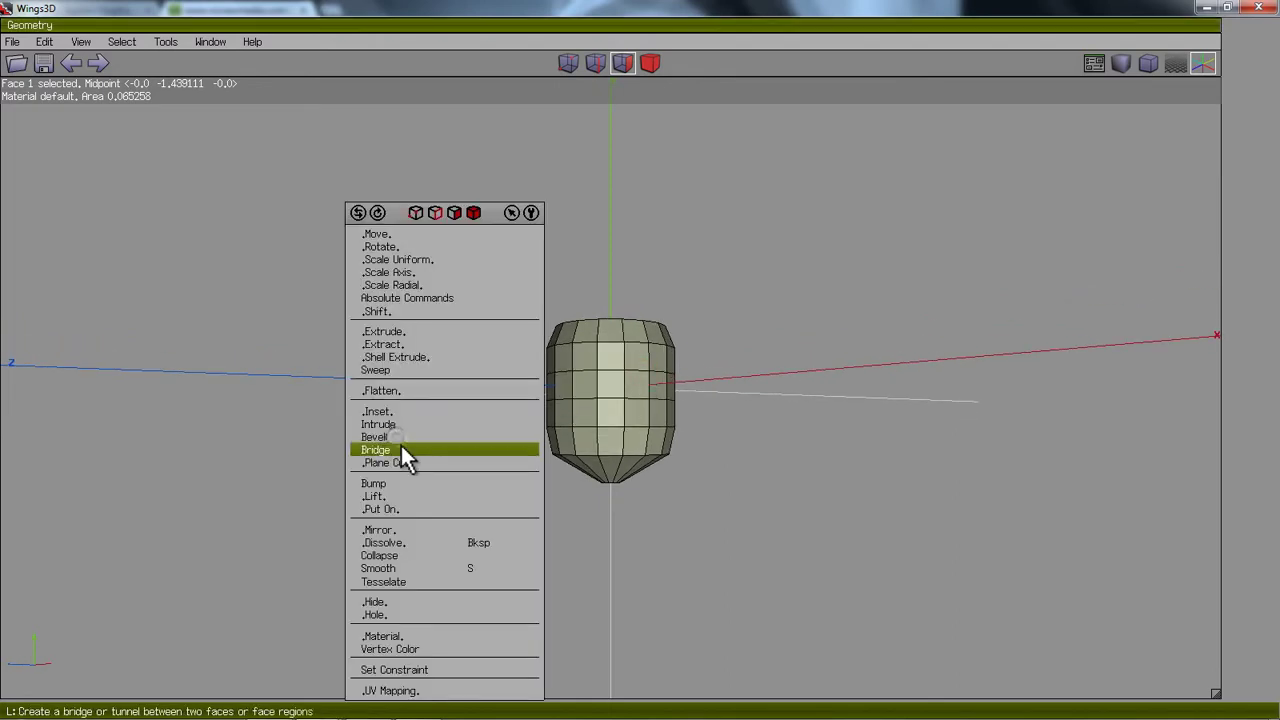
pyautogui.click(420, 331)
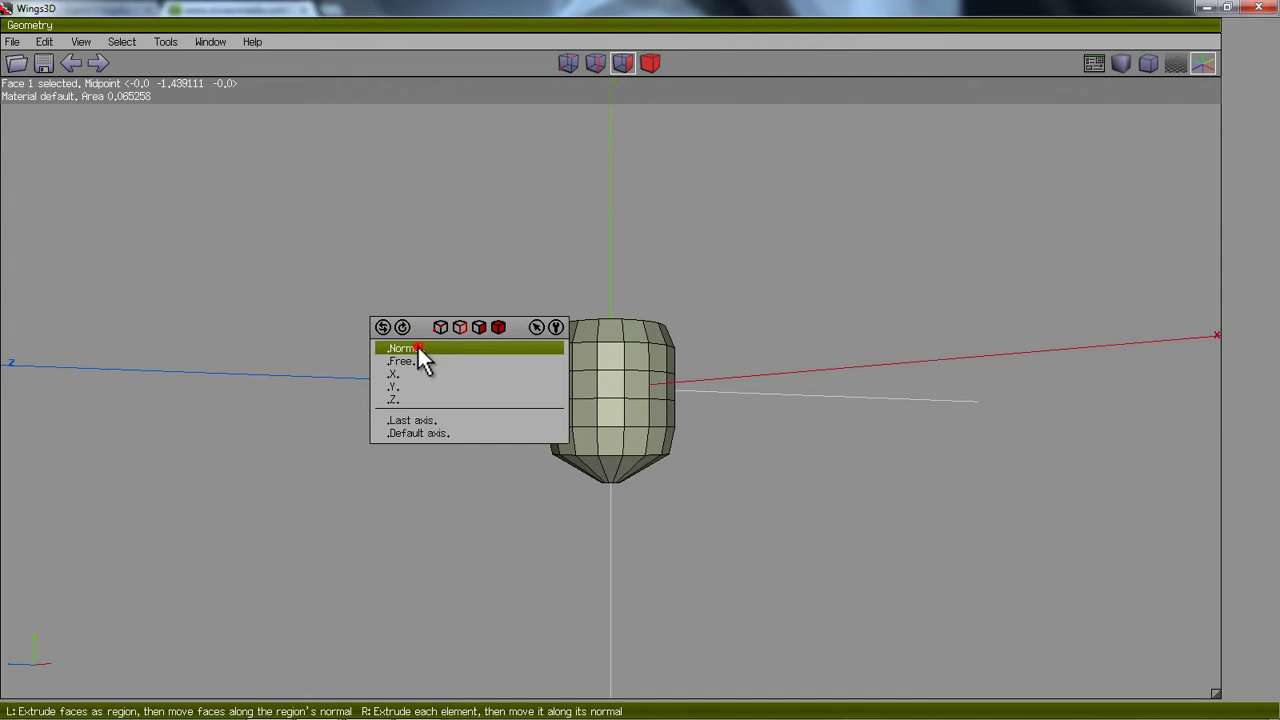
pyautogui.click(418, 349)
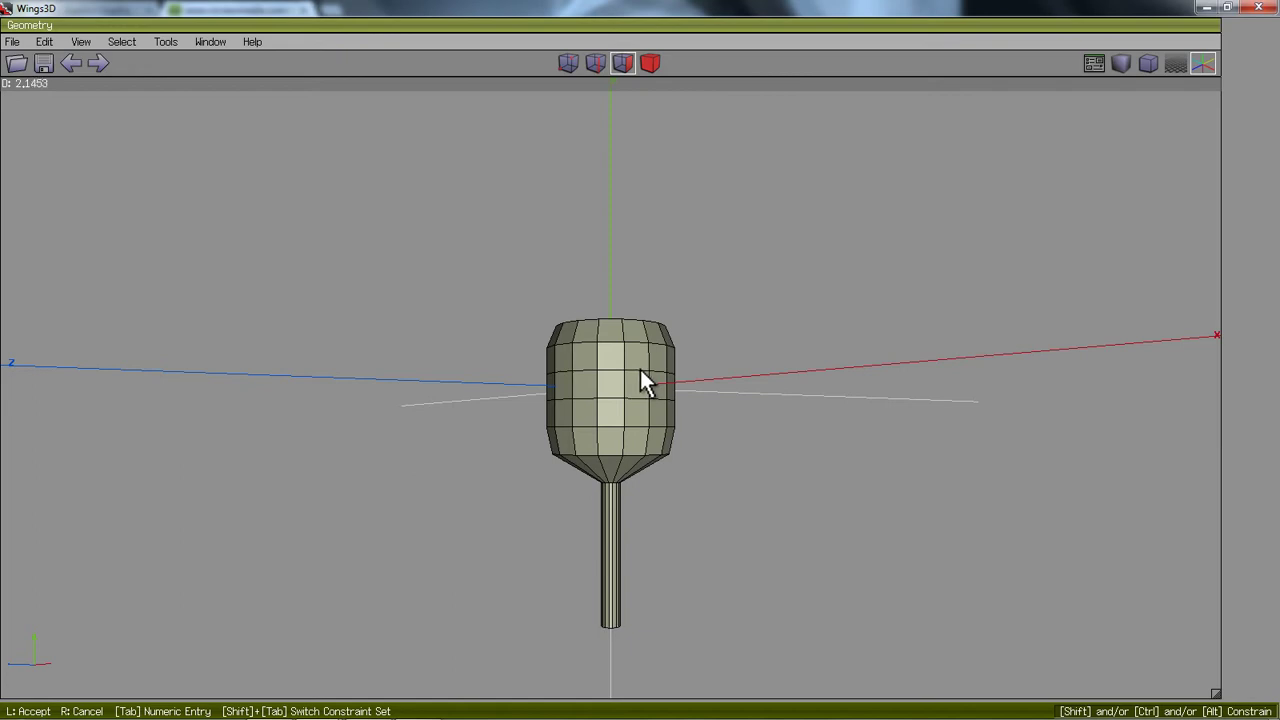
pyautogui.click(641, 370)
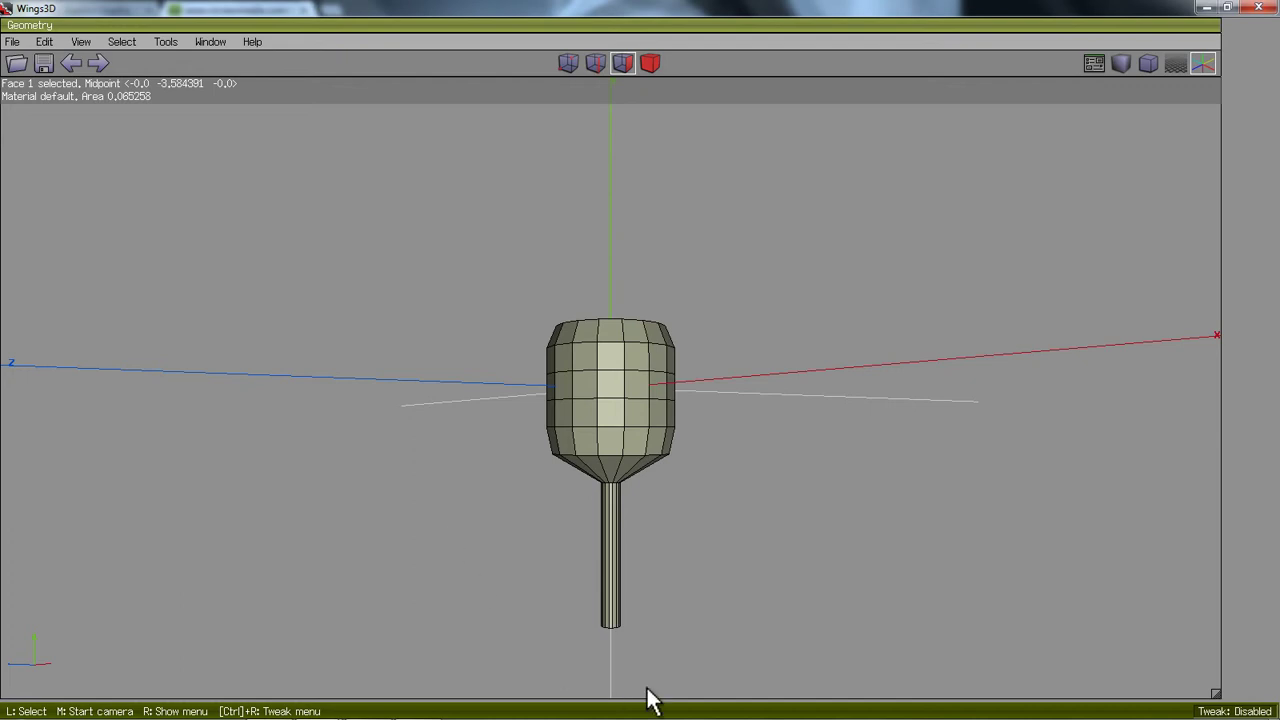
# Step: Extrude the stem's bottom end face along its normal by about 0.26 to add a short base segment
pyautogui.middleClick(523, 604)
pyautogui.click(640, 380)
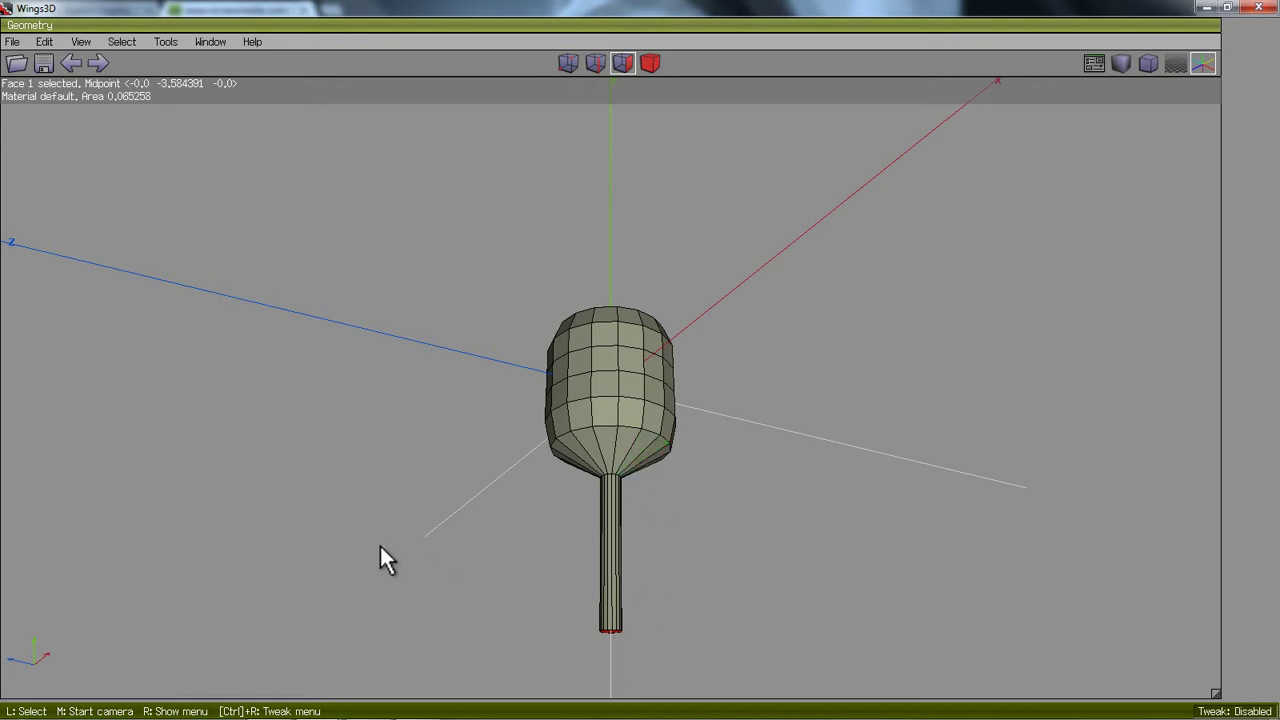
pyautogui.press('a')
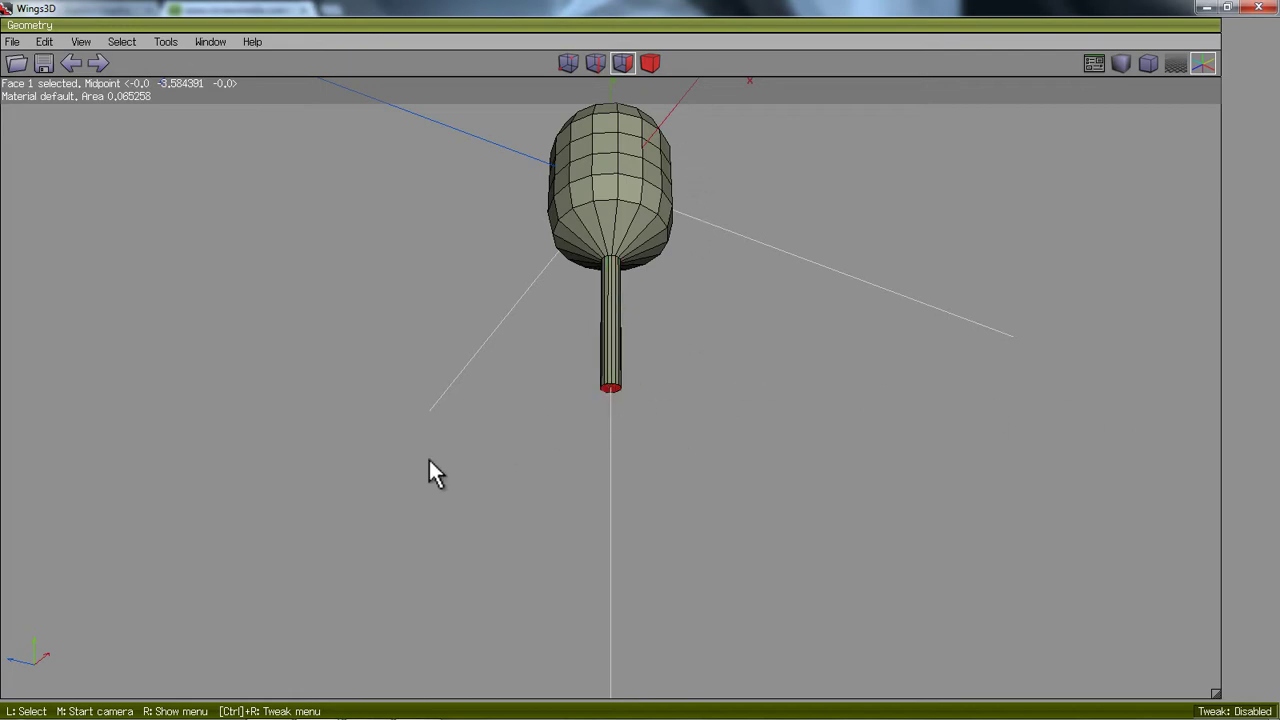
pyautogui.middleClick(640, 380)
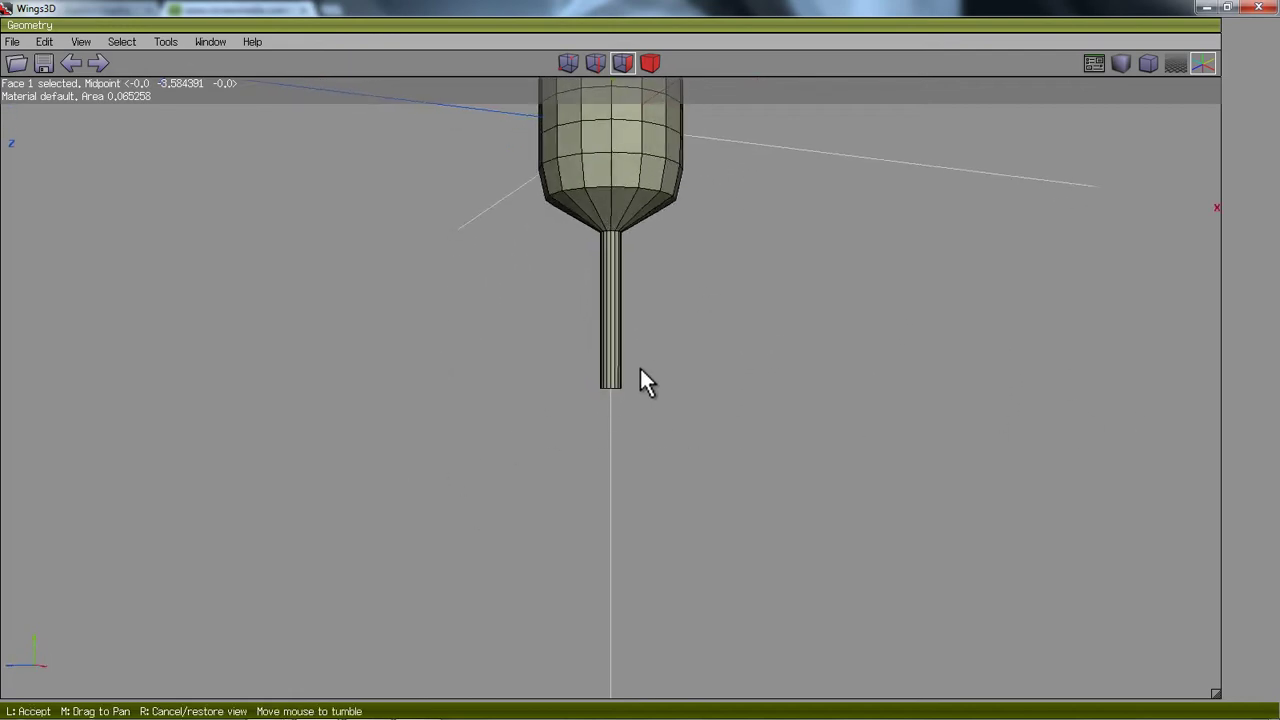
pyautogui.click(640, 380)
pyautogui.scroll(2, 468, 497)
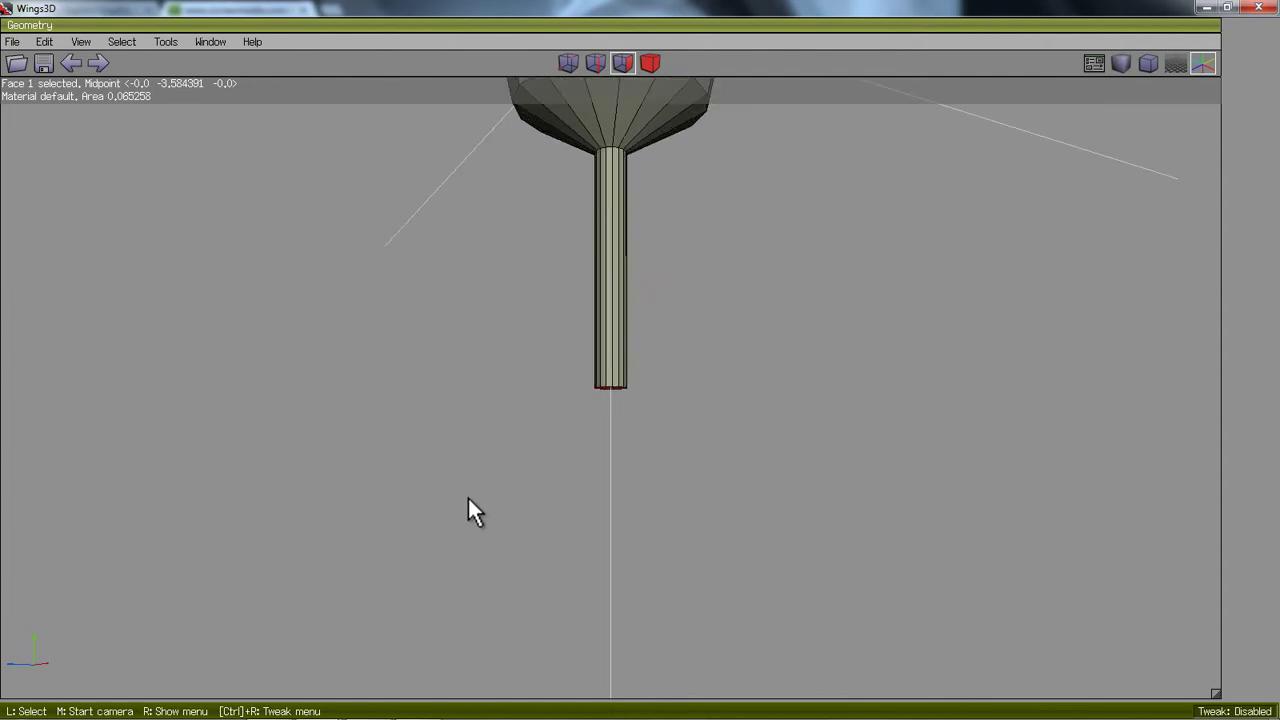
pyautogui.rightClick(357, 426)
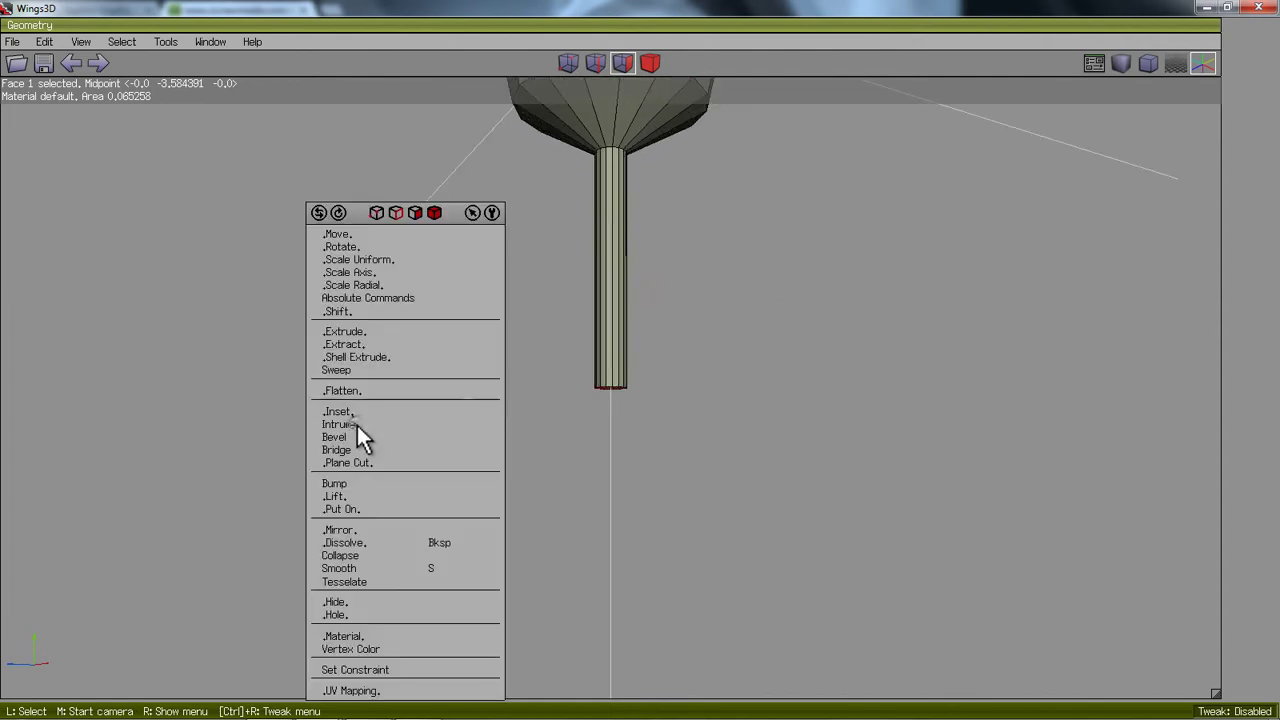
pyautogui.click(375, 334)
pyautogui.click(361, 355)
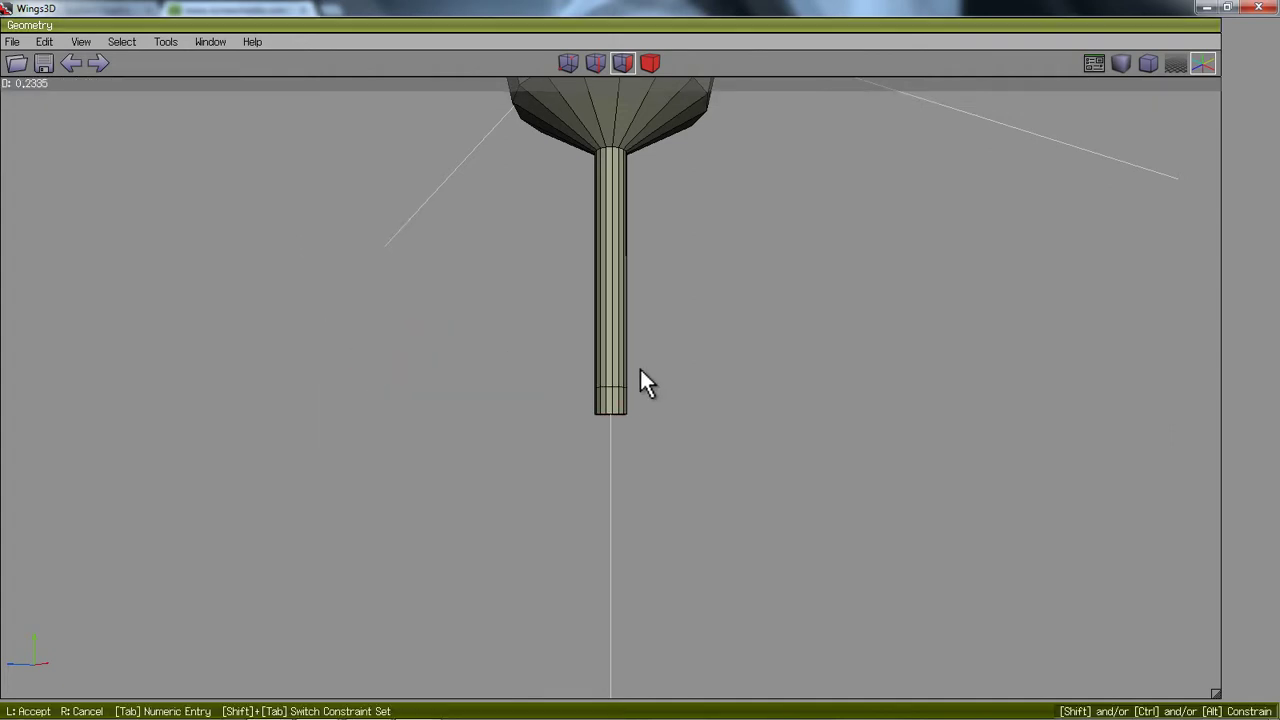
pyautogui.click(641, 369)
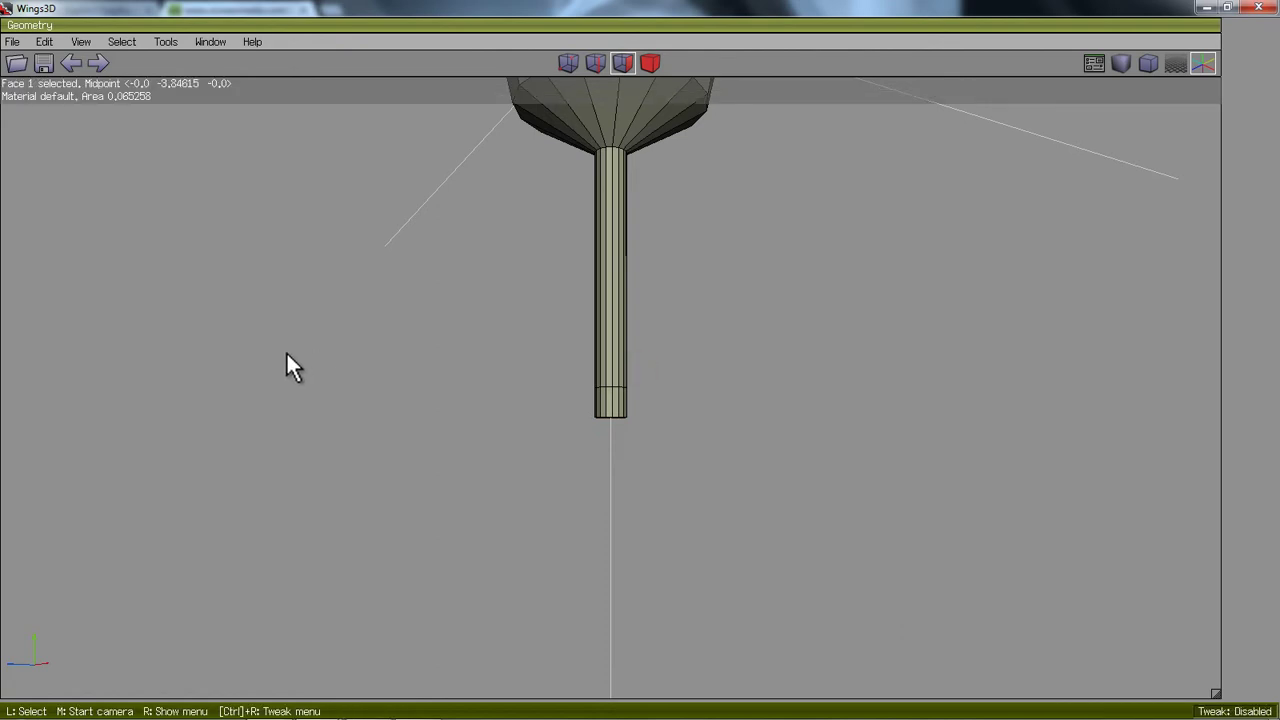
# Step: Scale the bottom end face of the base segment uniformly to about 402% to flare it into a foot
pyautogui.rightClick(336, 357)
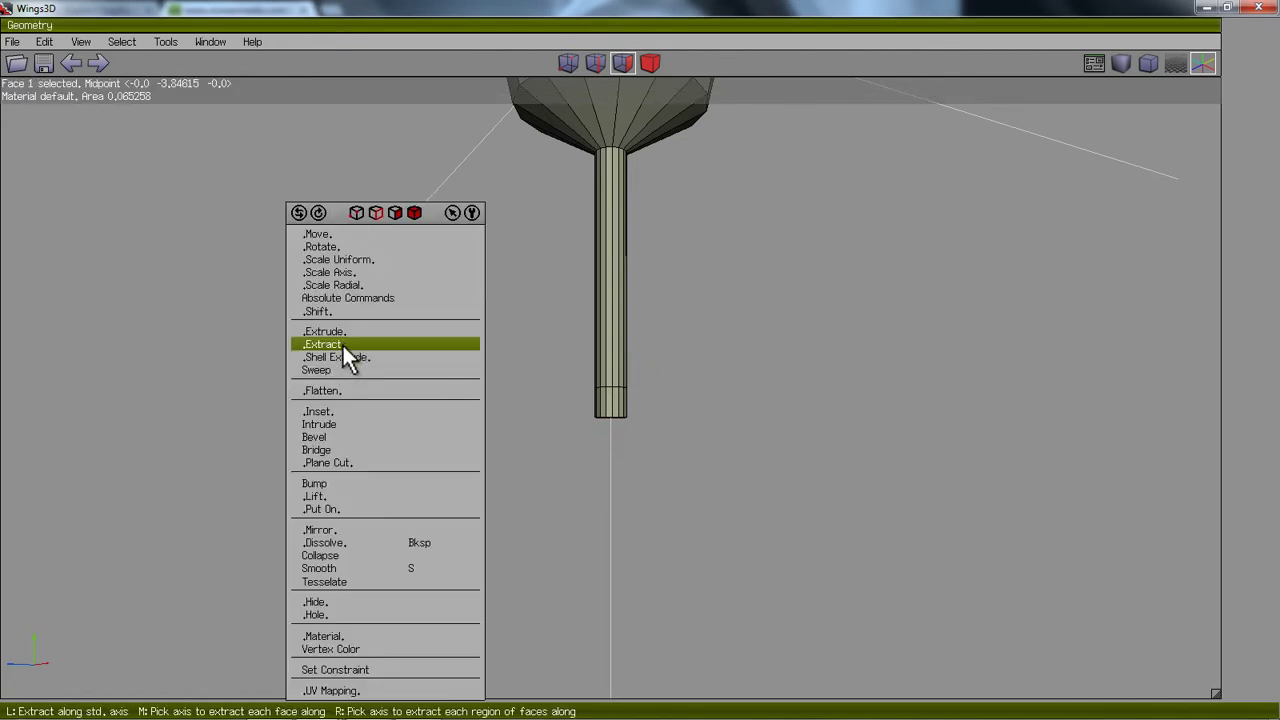
pyautogui.click(351, 262)
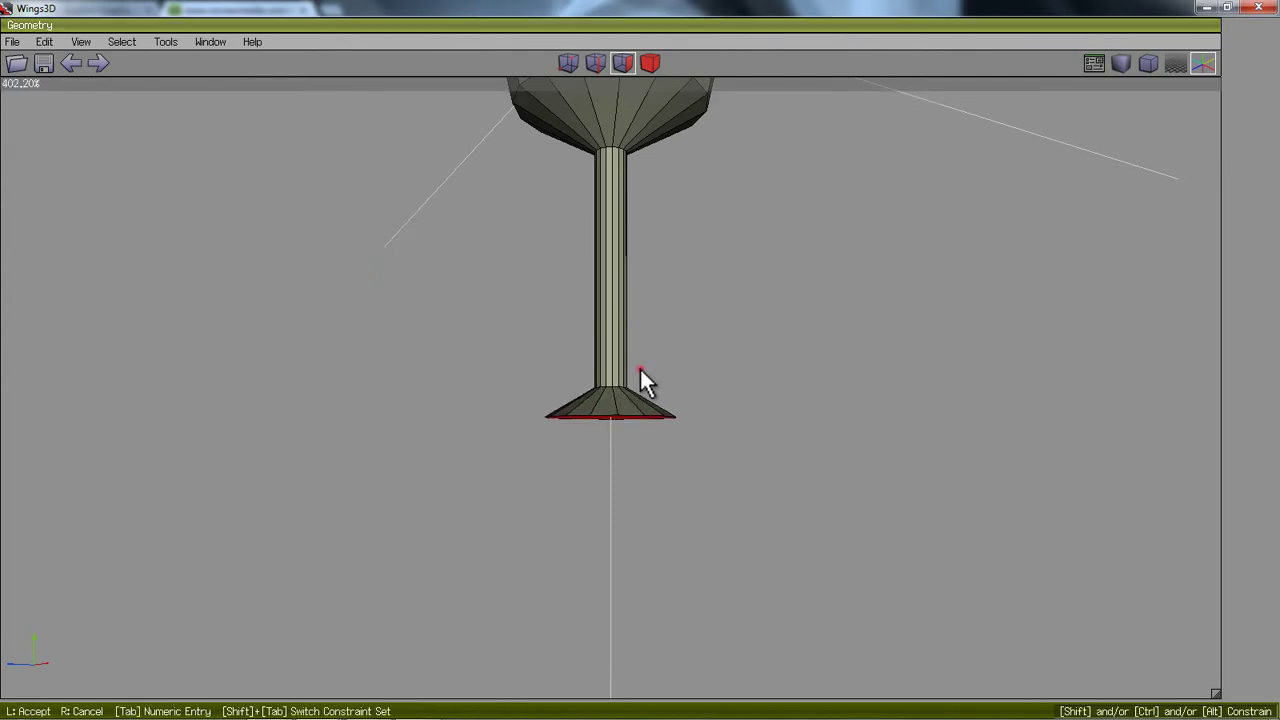
pyautogui.click(640, 371)
pyautogui.middleClick(305, 295)
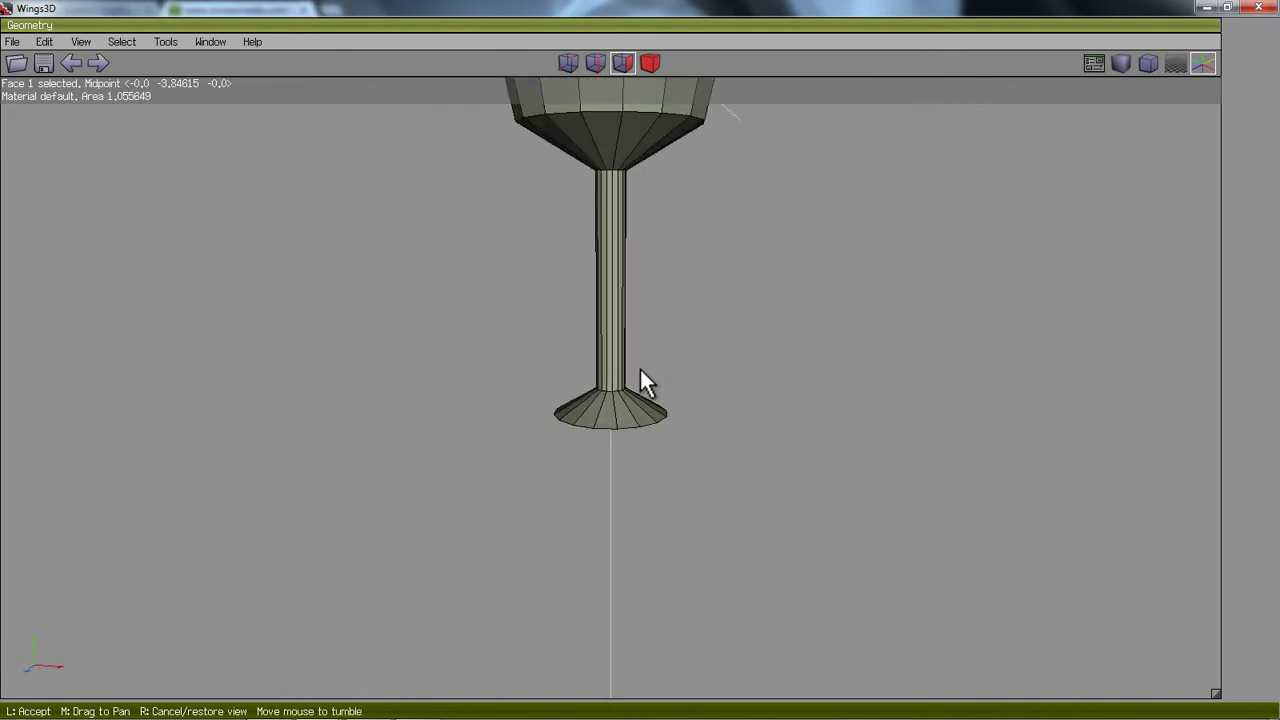
# Step: Extrude the foot's bottom face along its normal by about 0.2 to add another segment
pyautogui.click(640, 372)
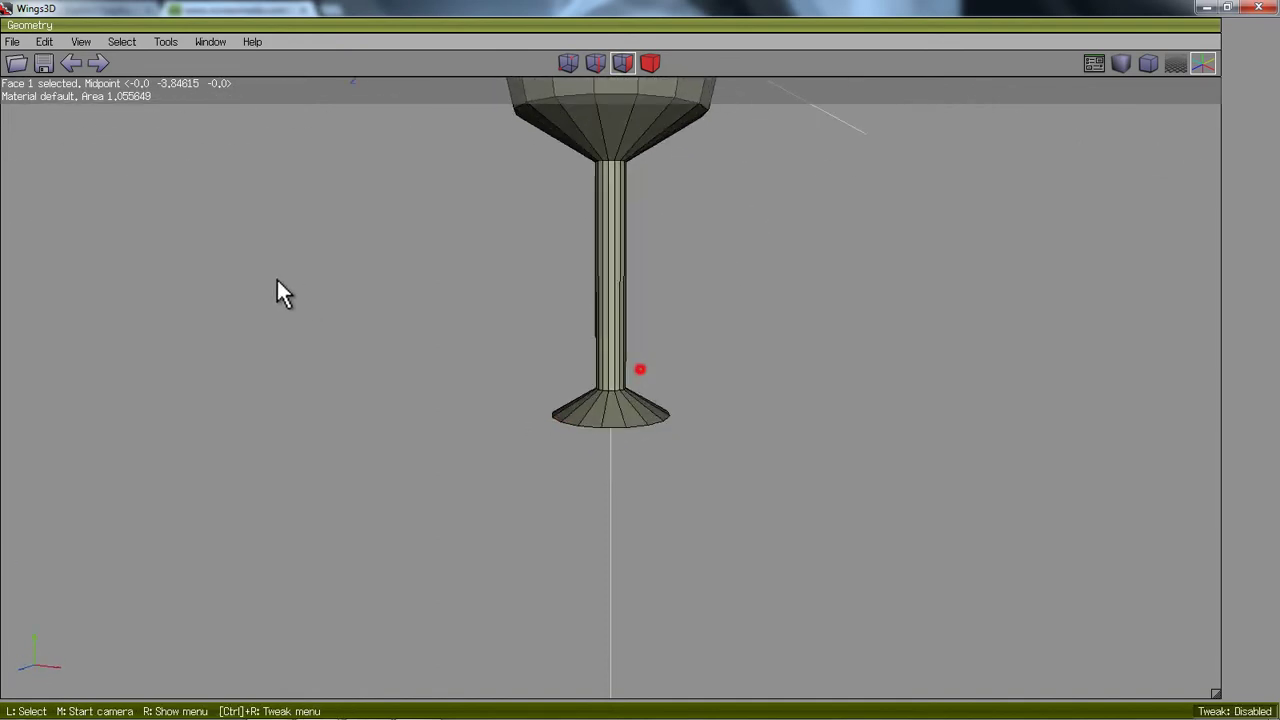
pyautogui.rightClick(339, 329)
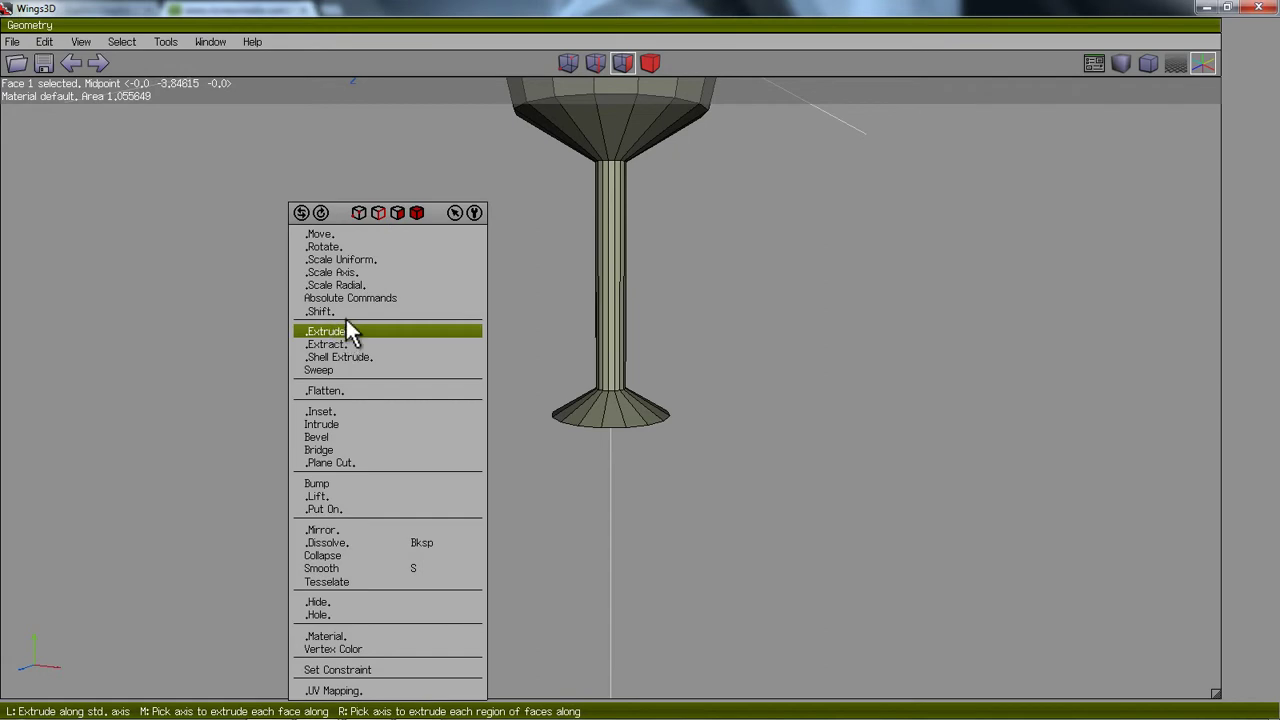
pyautogui.click(346, 327)
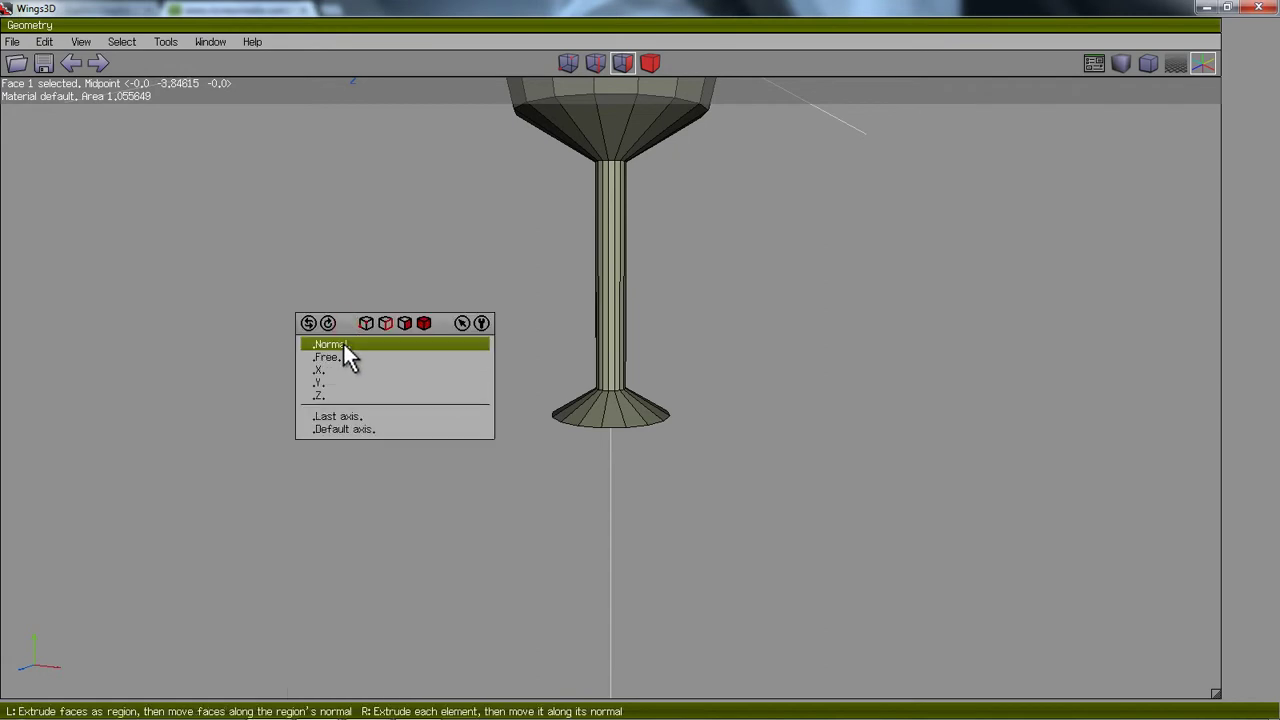
pyautogui.click(343, 346)
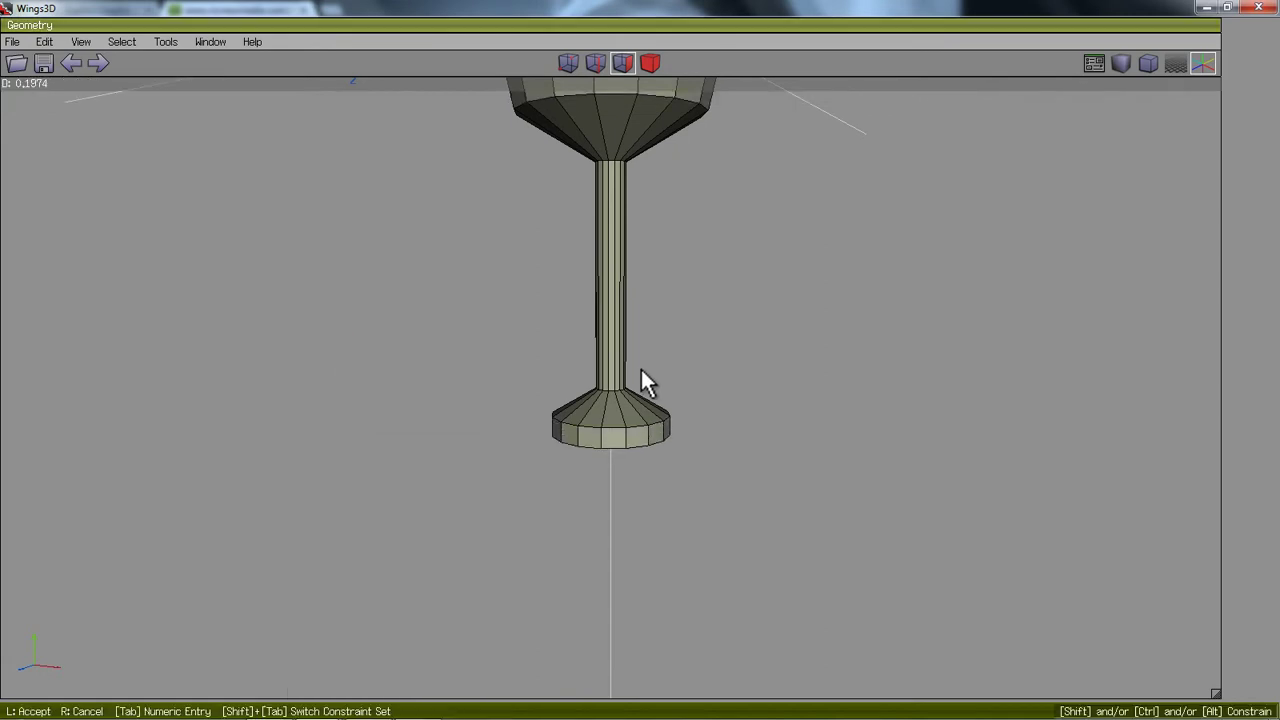
pyautogui.click(641, 372)
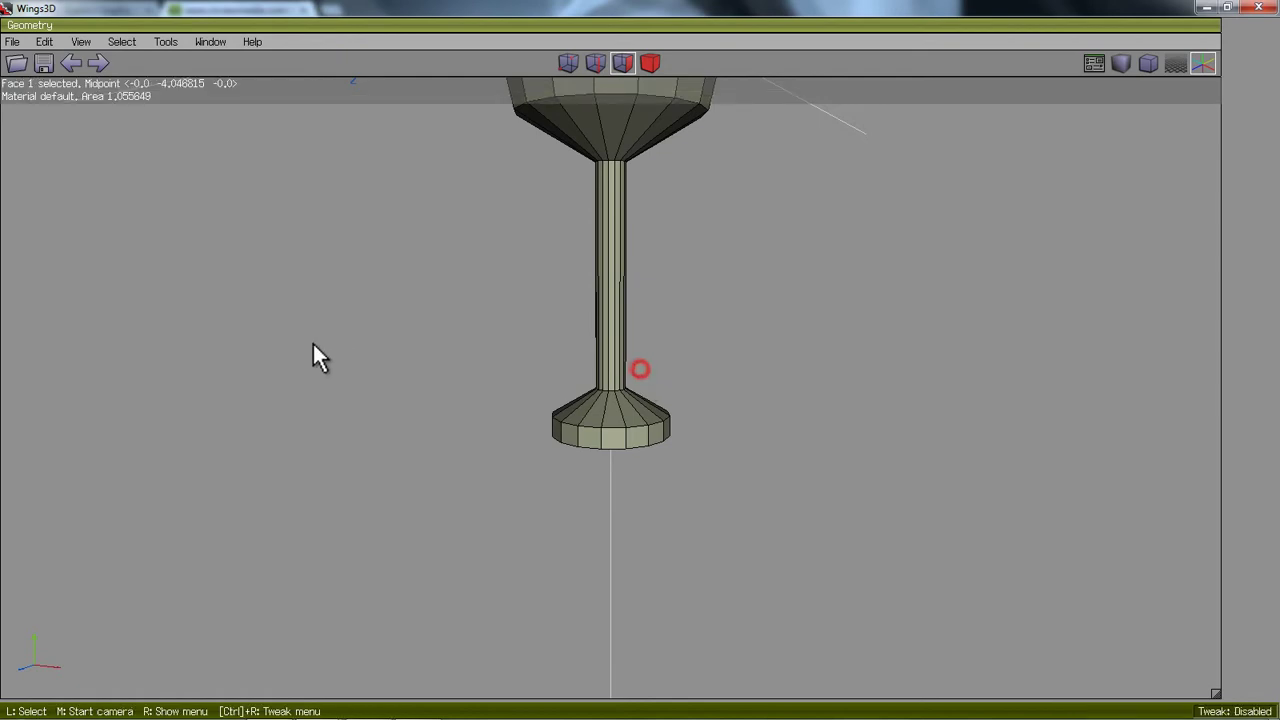
# Step: Scale the new bottom end face uniformly outward so the foot flares wider and continues its slope
pyautogui.rightClick(313, 344)
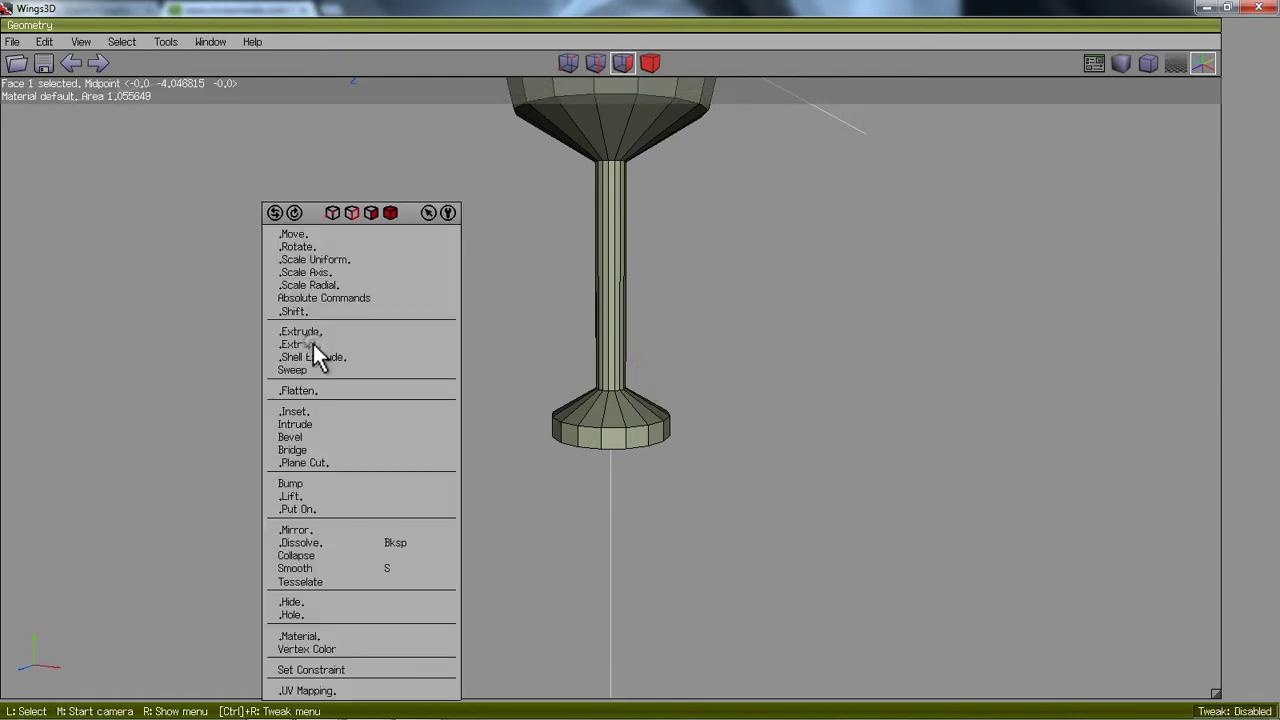
pyautogui.click(318, 259)
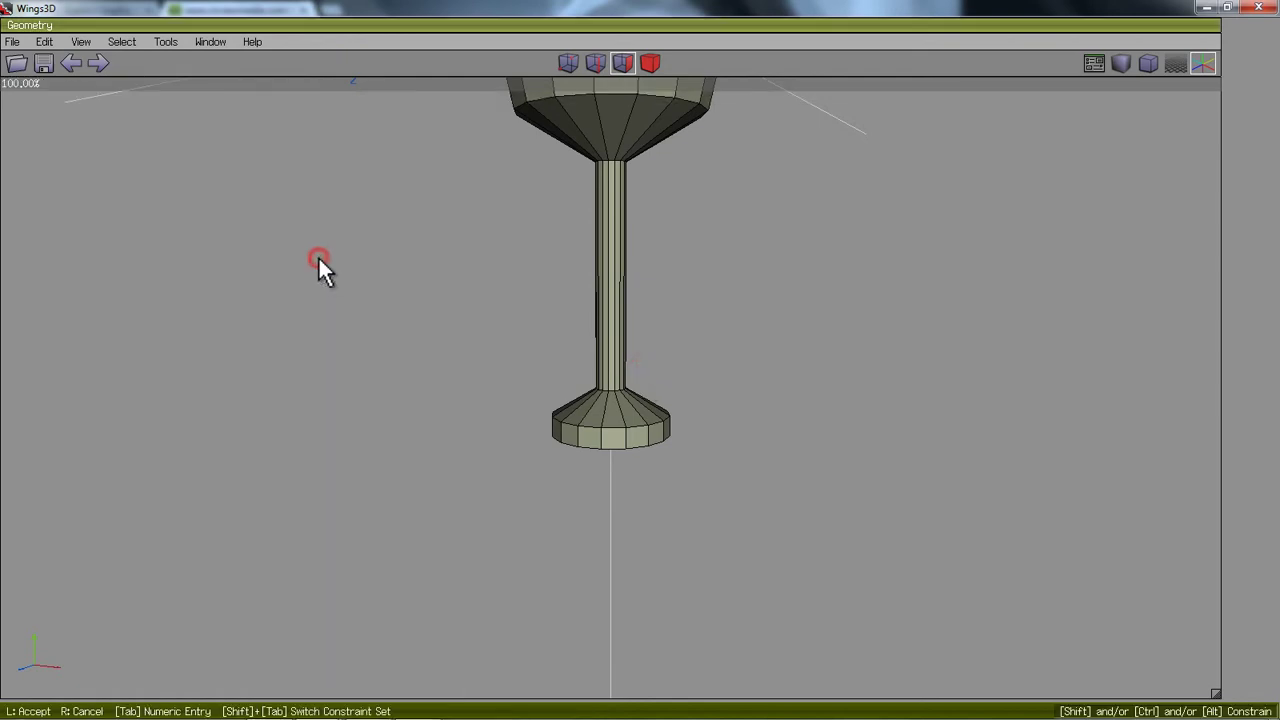
pyautogui.click(643, 380)
# Step: Examine the whole goblet's proportions and the underside of its flared foot
pyautogui.scroll(-5, 318, 286)
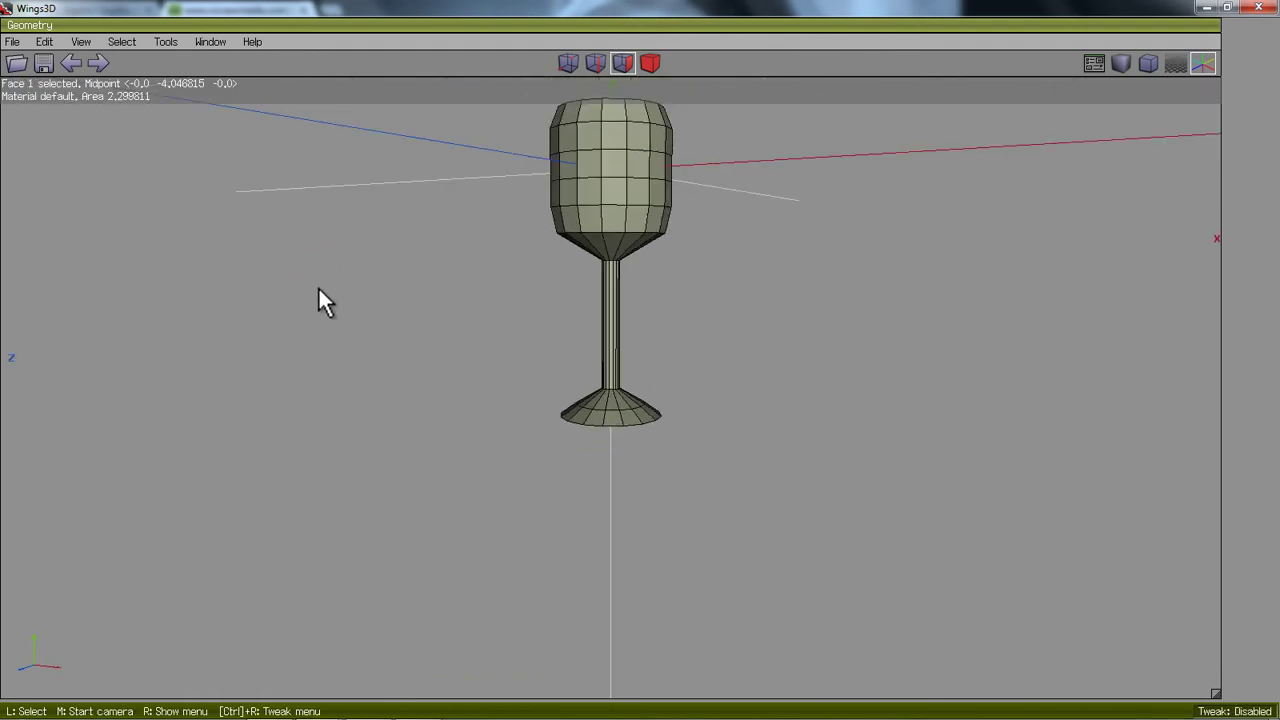
pyautogui.middleClick(326, 310)
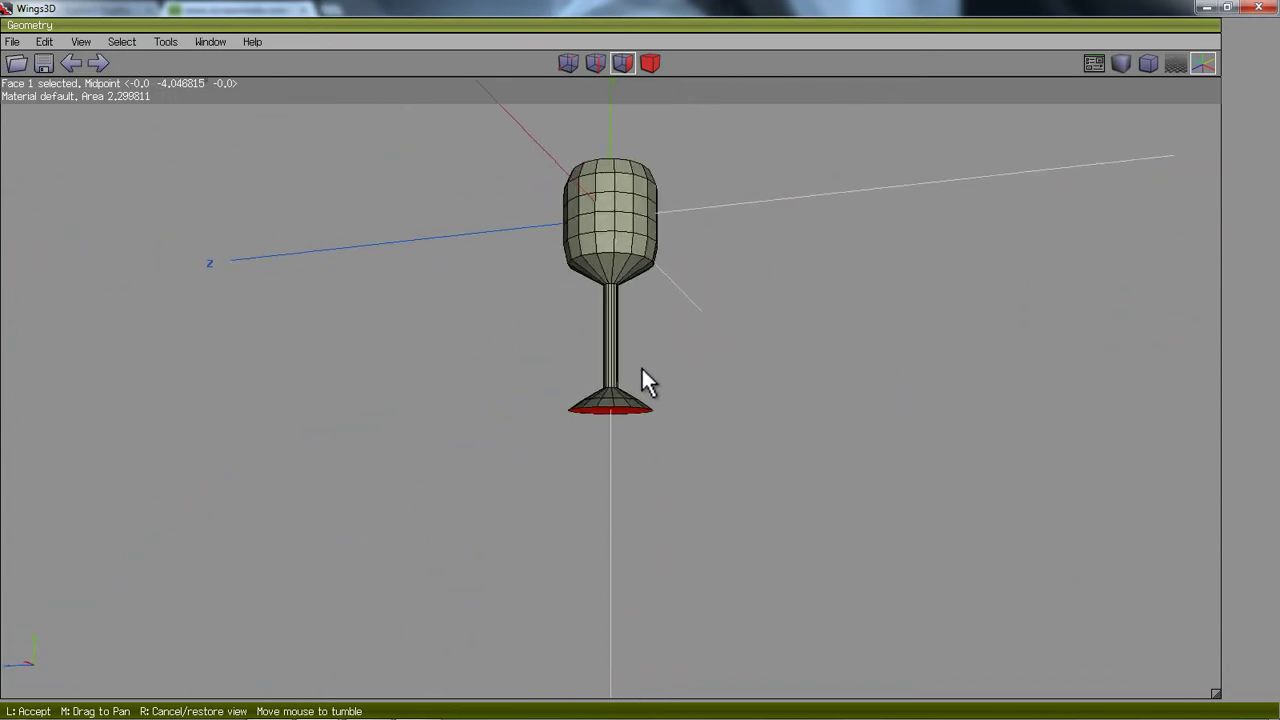
pyautogui.click(640, 369)
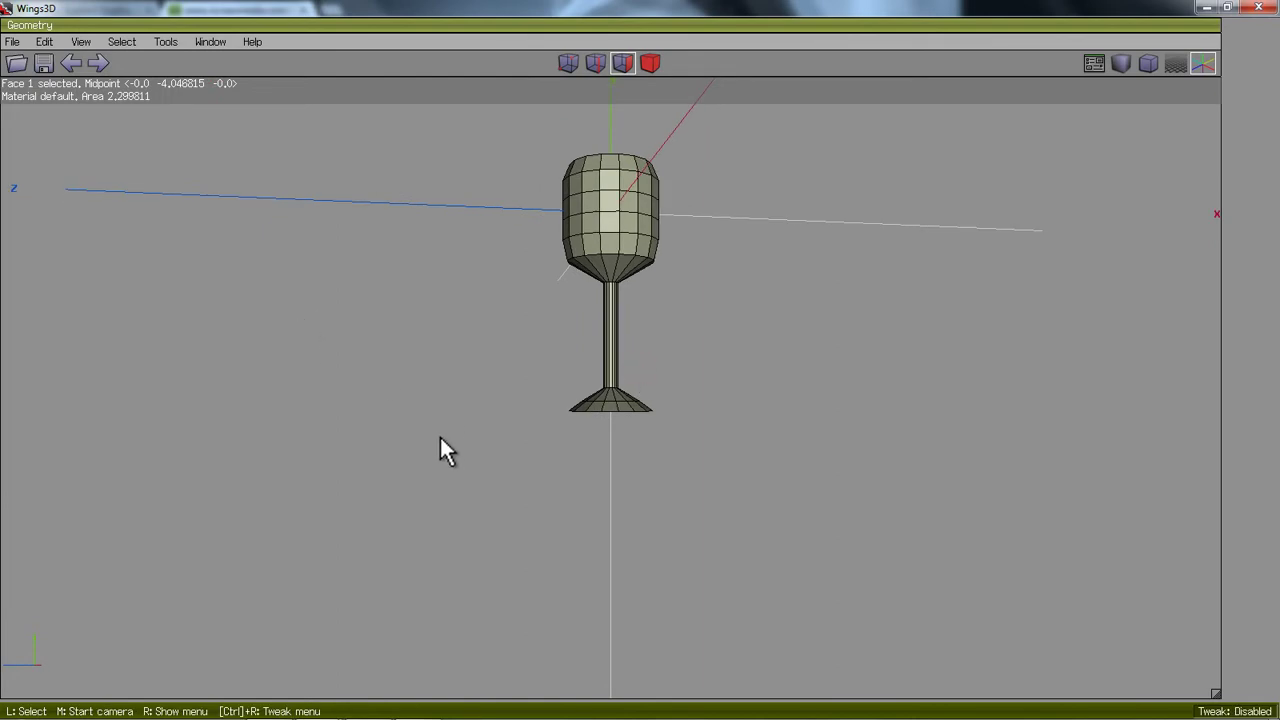
pyautogui.scroll(5, 440, 435)
pyautogui.scroll(2, 416, 438)
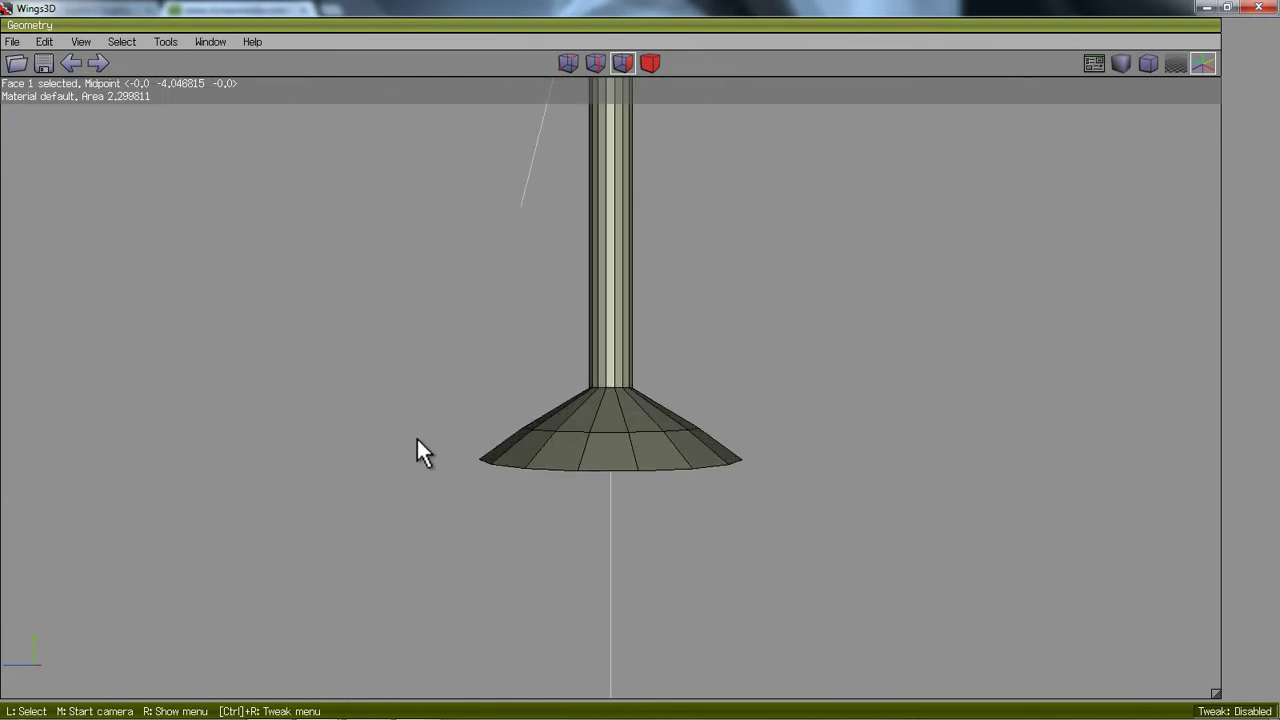
pyautogui.middleClick(382, 358)
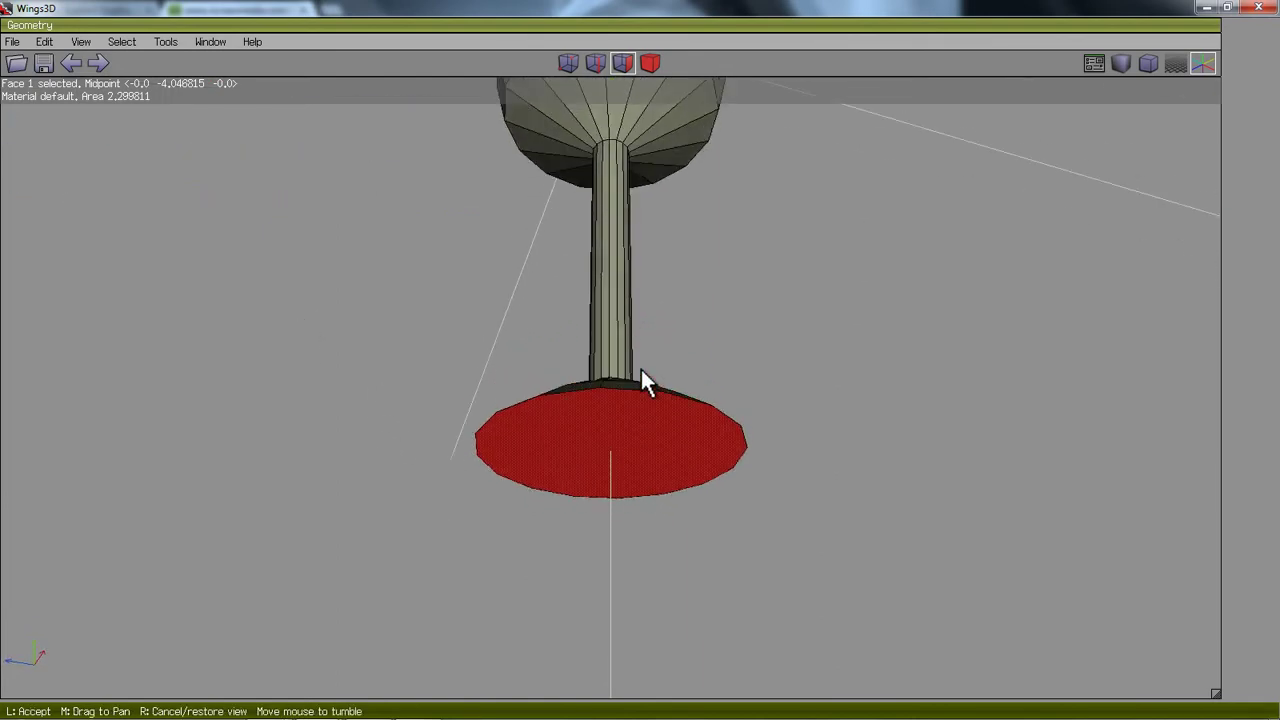
pyautogui.click(640, 369)
pyautogui.scroll(3, 383, 361)
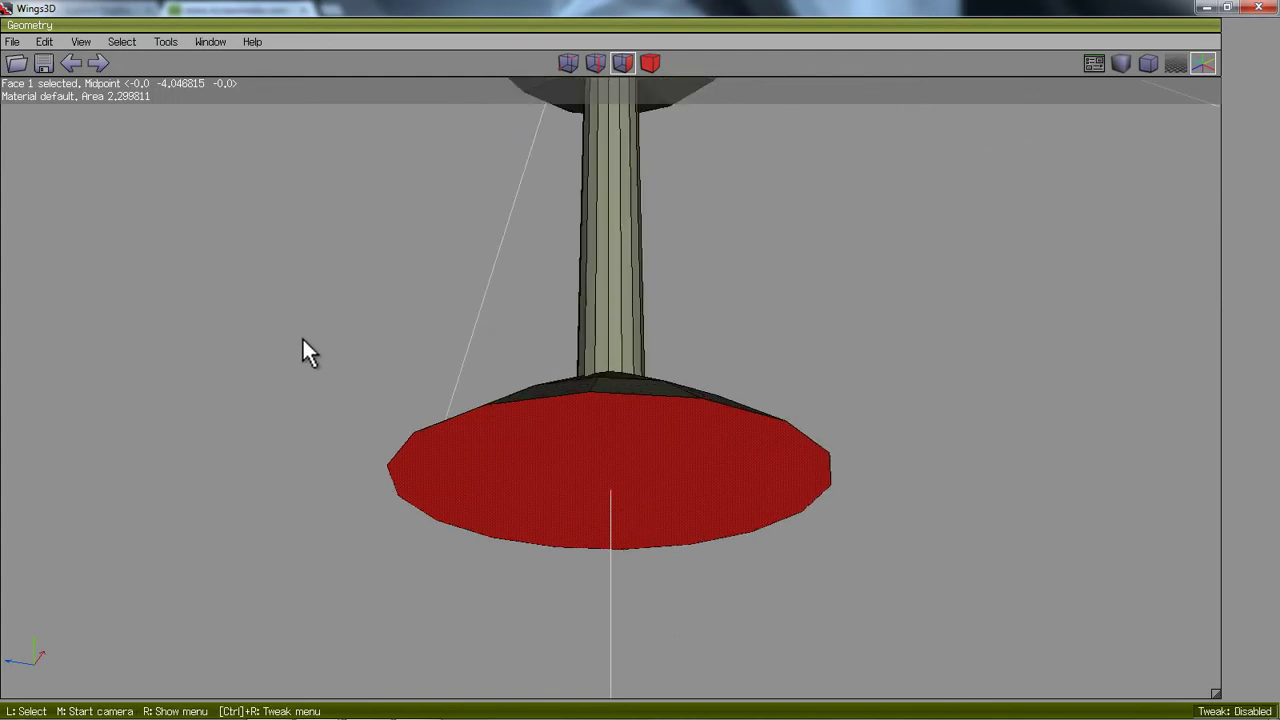
pyautogui.scroll(1, 291, 366)
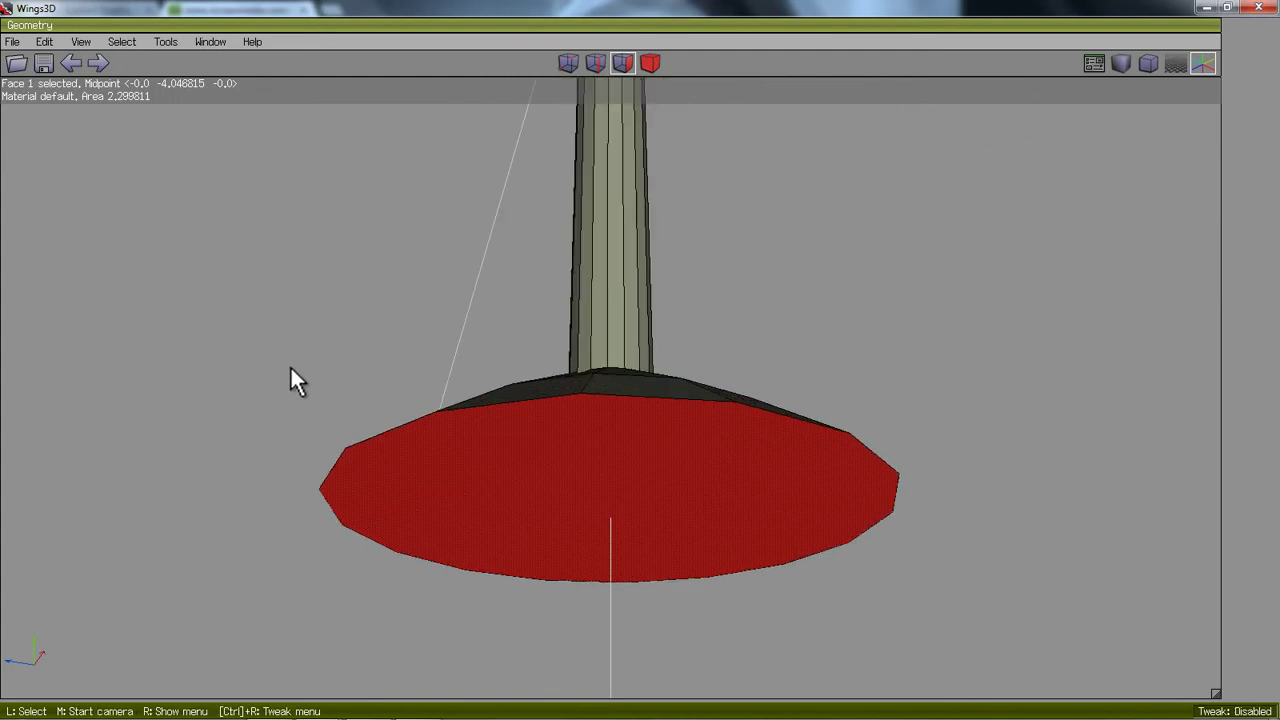
pyautogui.scroll(1, 290, 366)
pyautogui.scroll(-1, 290, 367)
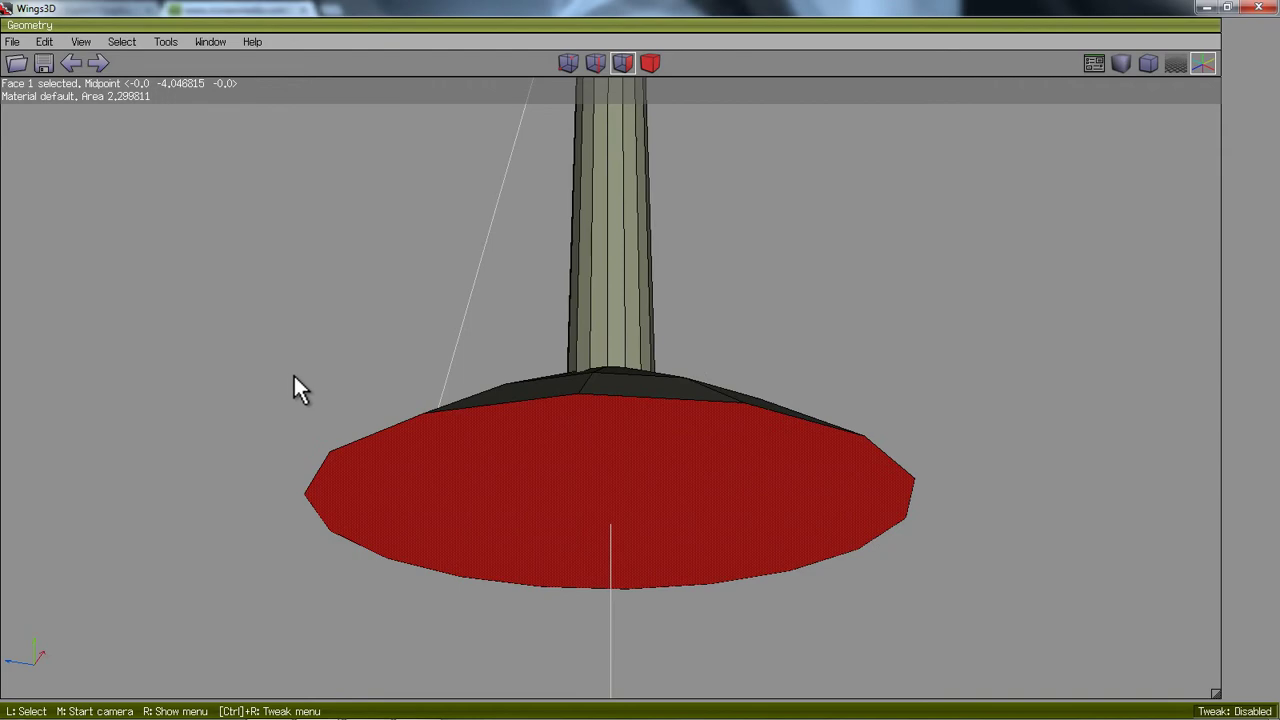
pyautogui.middleClick(642, 378)
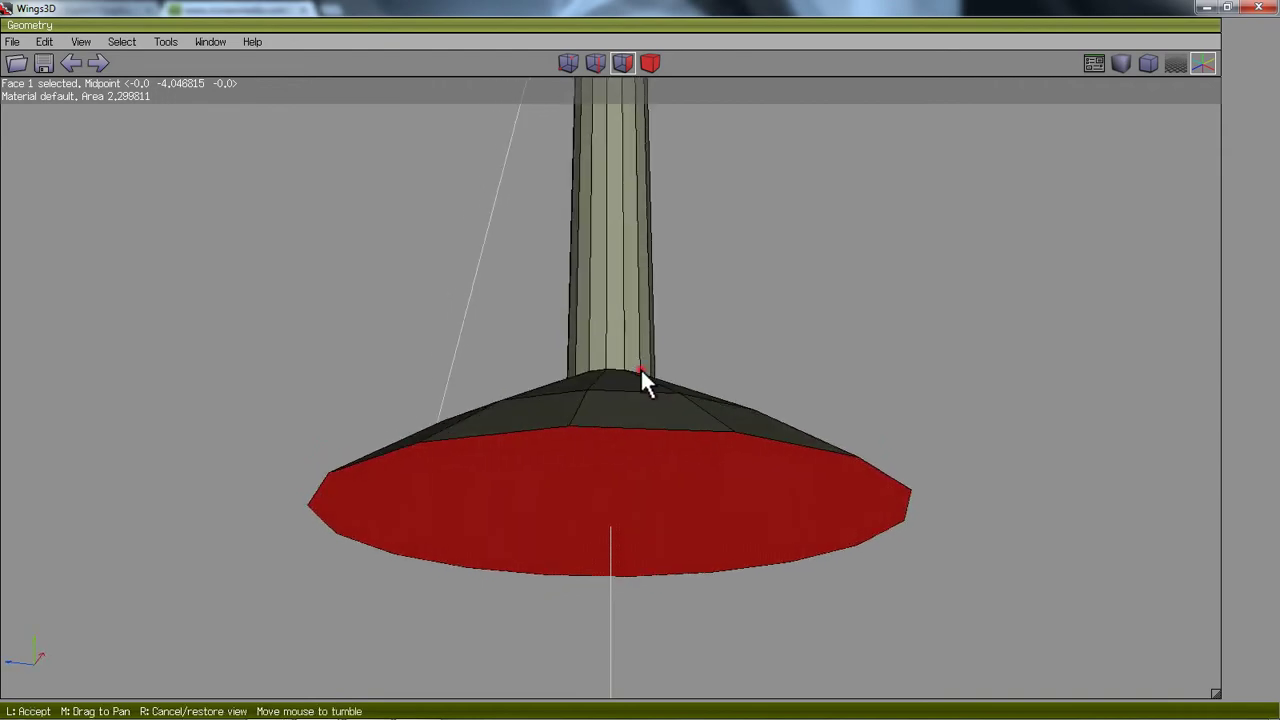
pyautogui.click(642, 378)
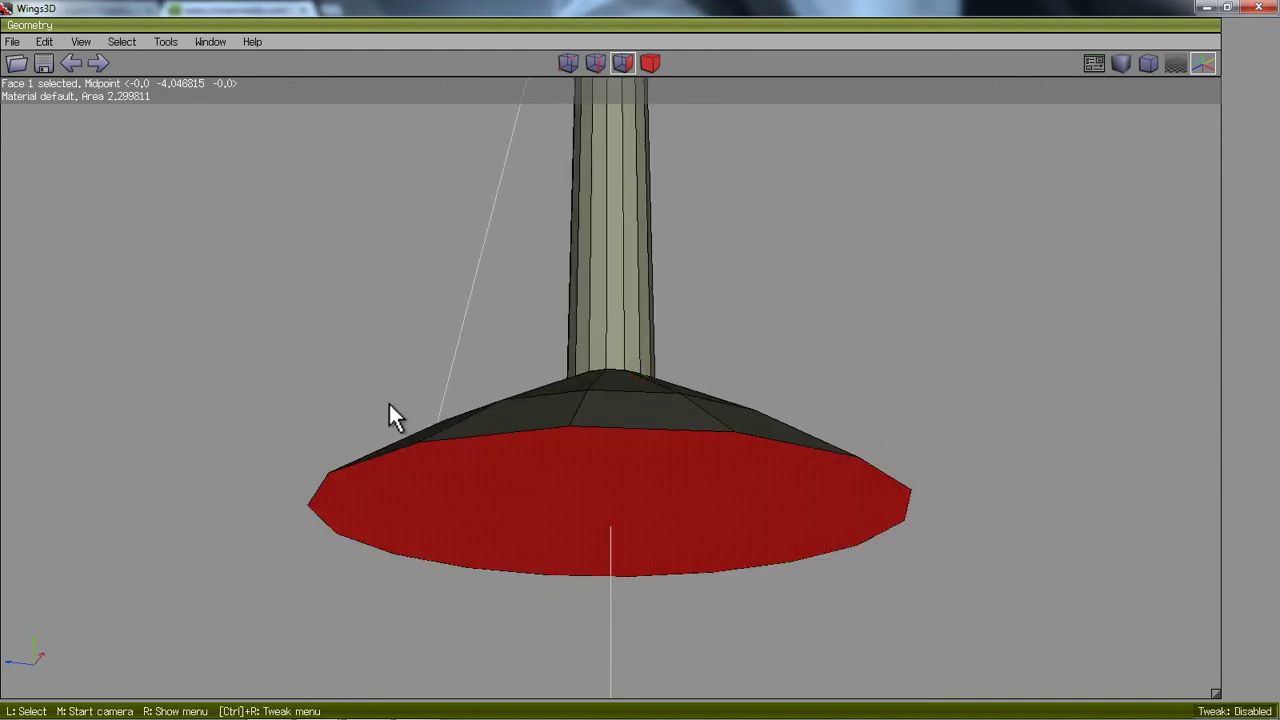
# Step: Clear the face selection, switch to edge selection, and select one edge of the foot's bottom rim plus all similar edges
pyautogui.click(323, 393)
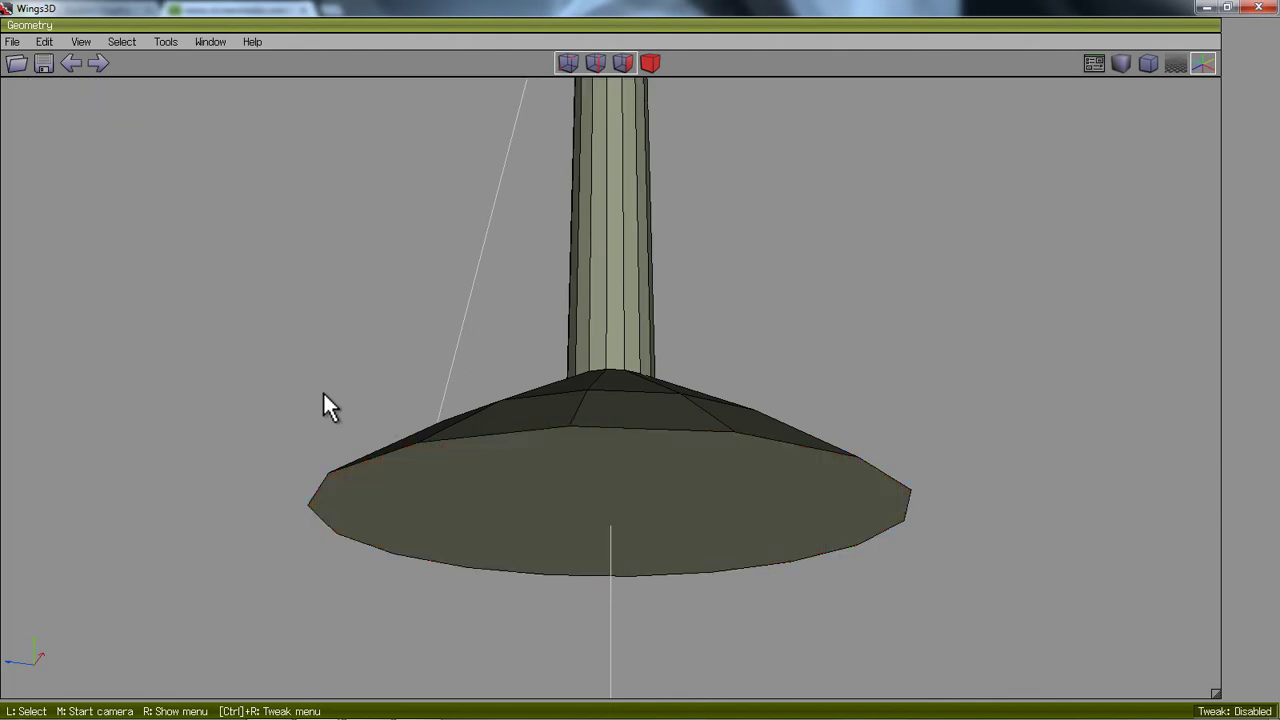
pyautogui.click(593, 64)
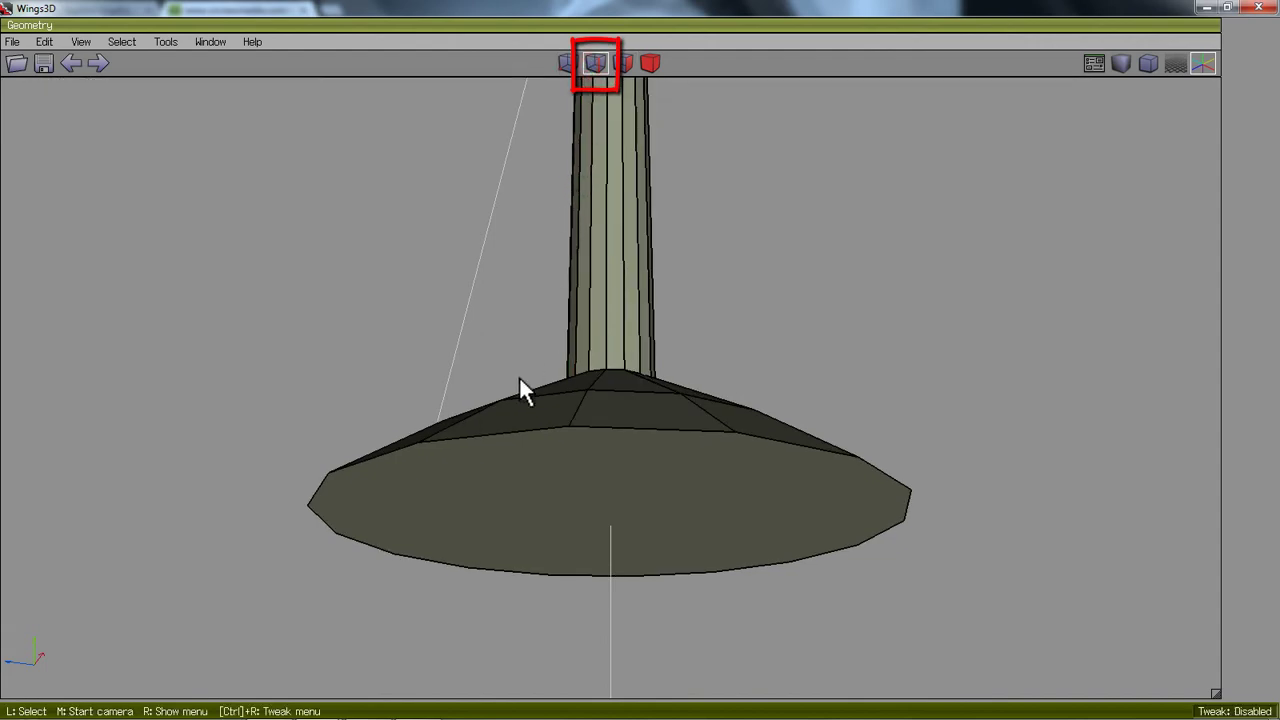
pyautogui.click(503, 431)
pyautogui.click(503, 436)
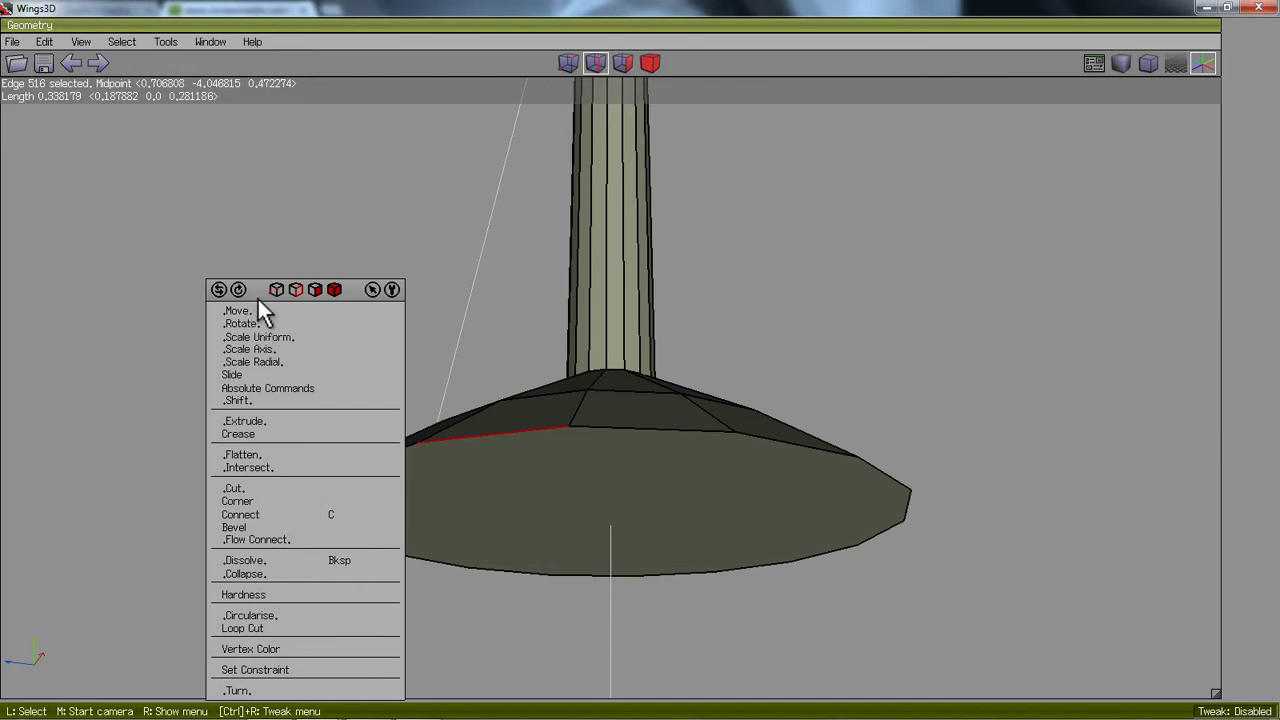
pyautogui.click(286, 220)
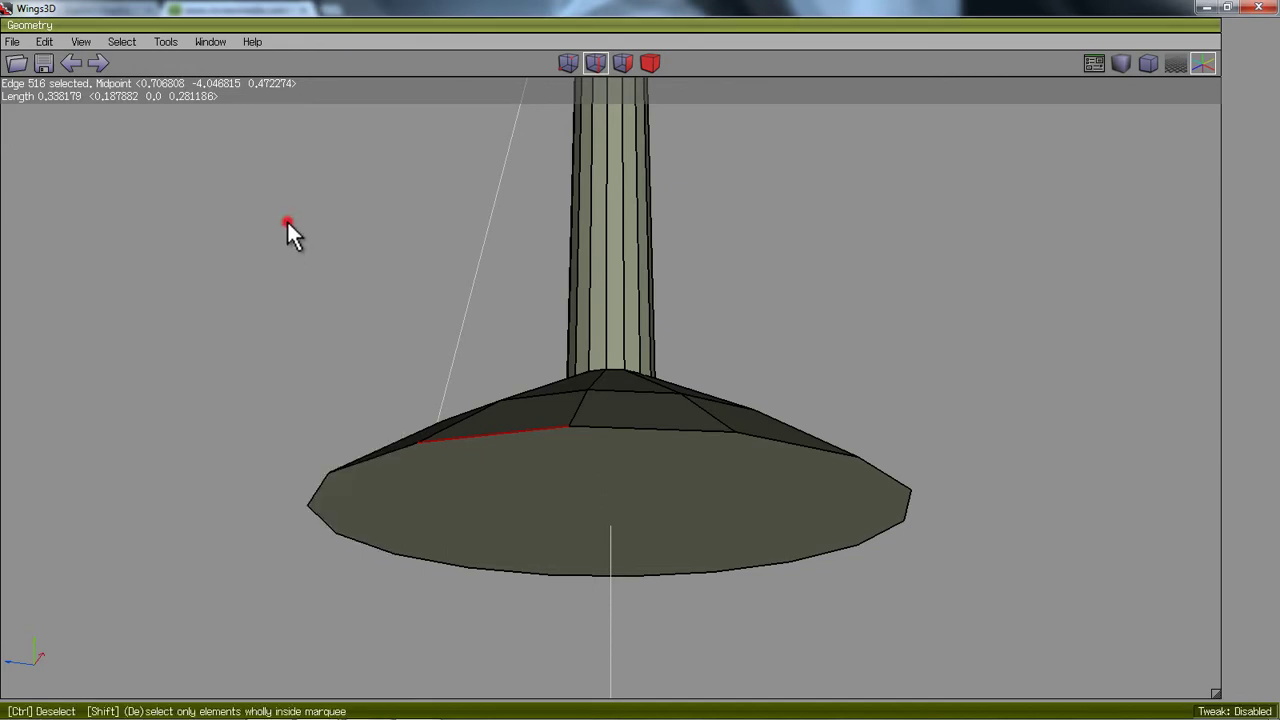
pyautogui.click(124, 42)
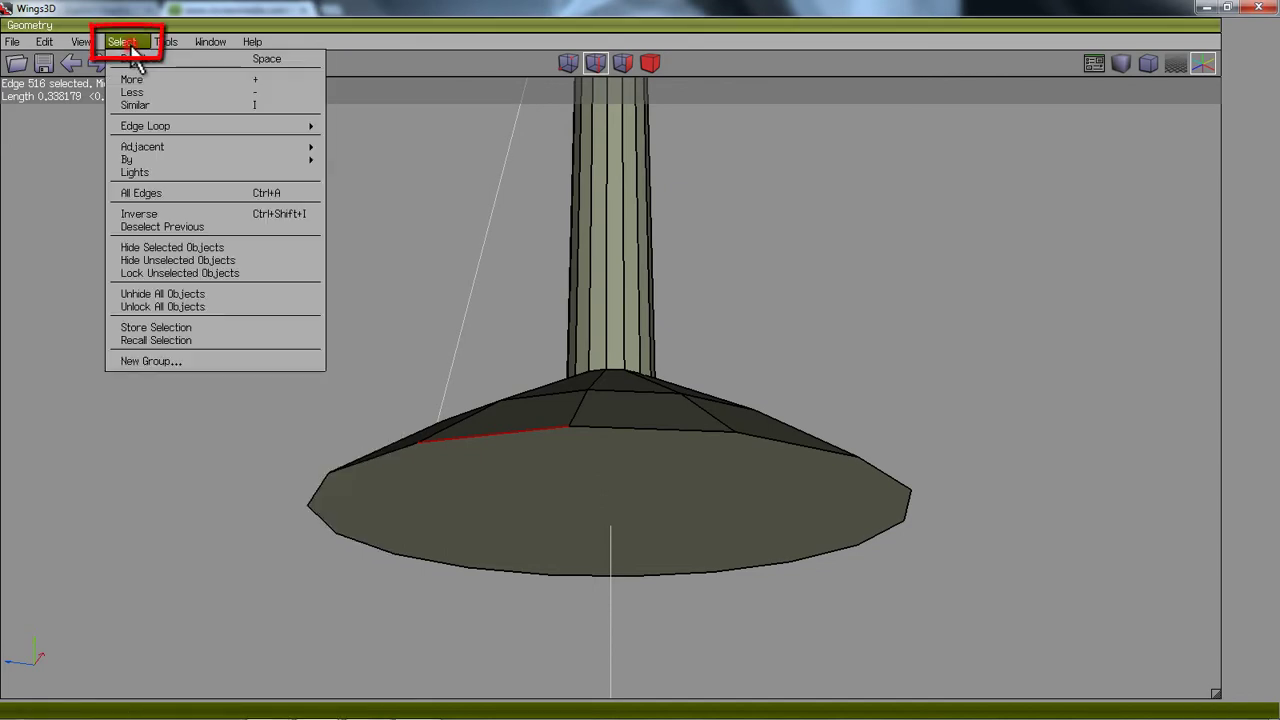
pyautogui.click(148, 106)
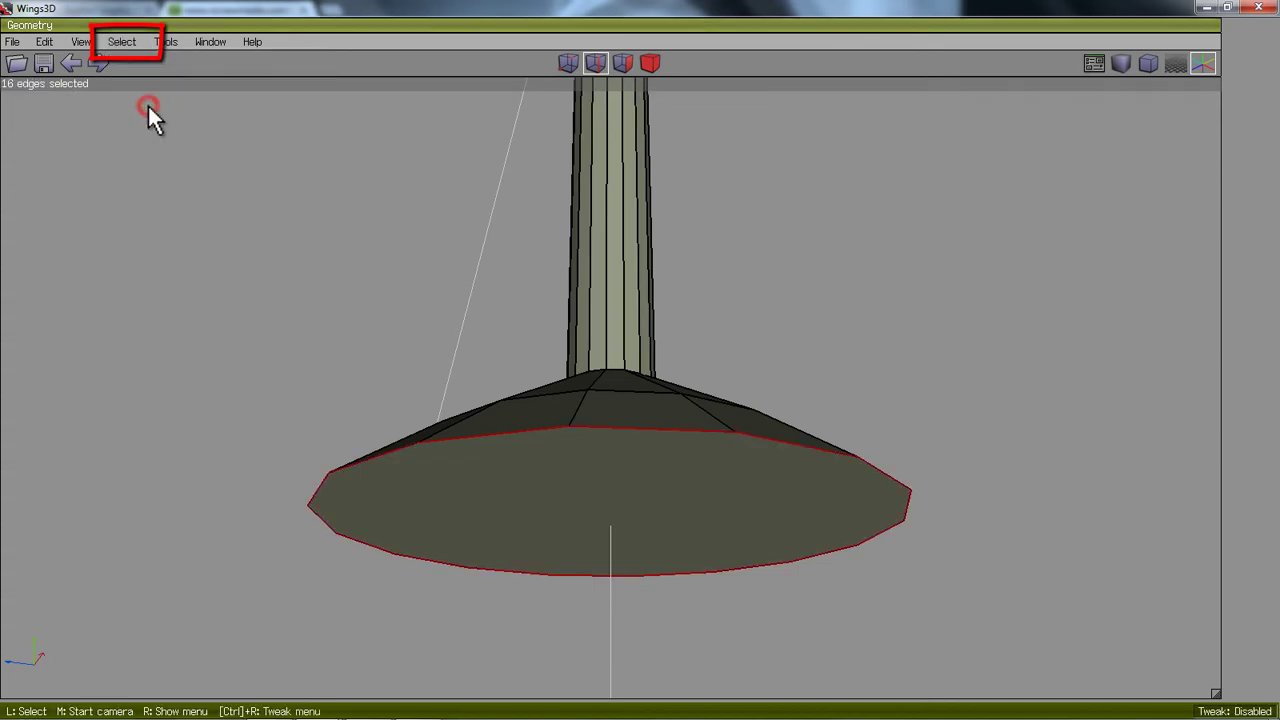
# Step: Clear the rim selection, pick a single edge on the foot's bottom rim, and try extending it with Edge Loop
pyautogui.click(238, 250)
pyautogui.click(645, 428)
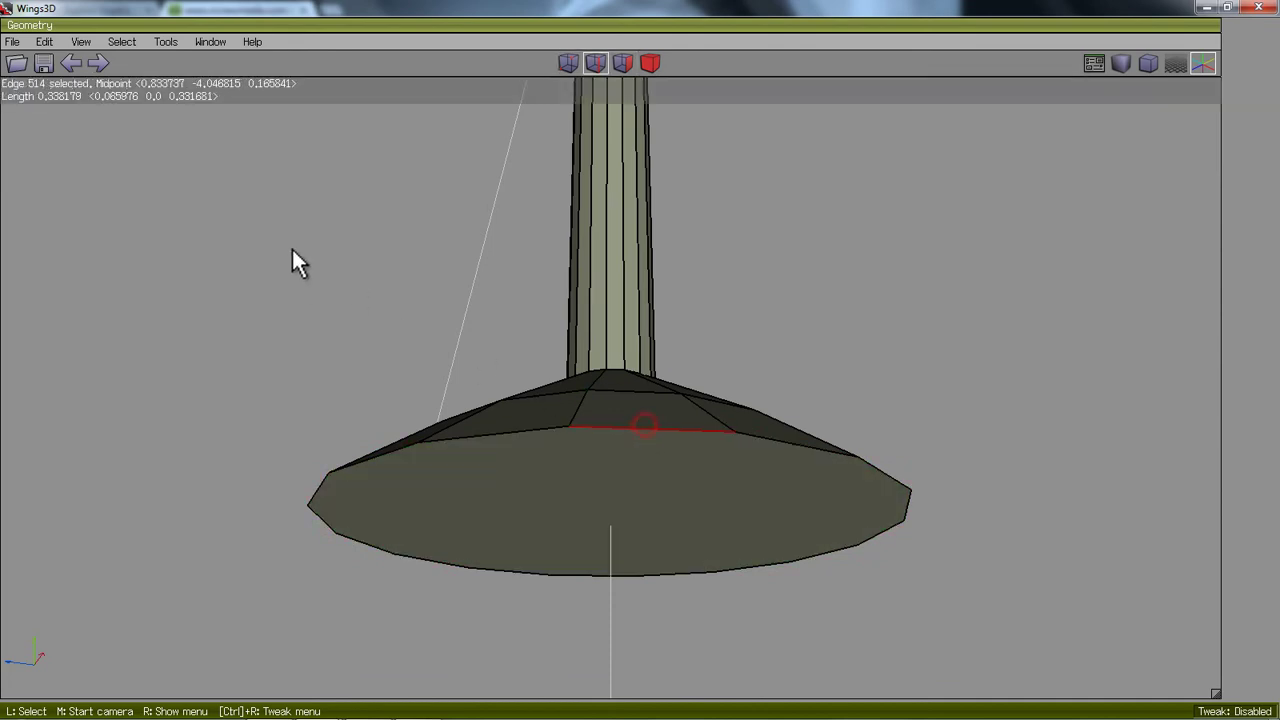
pyautogui.click(118, 42)
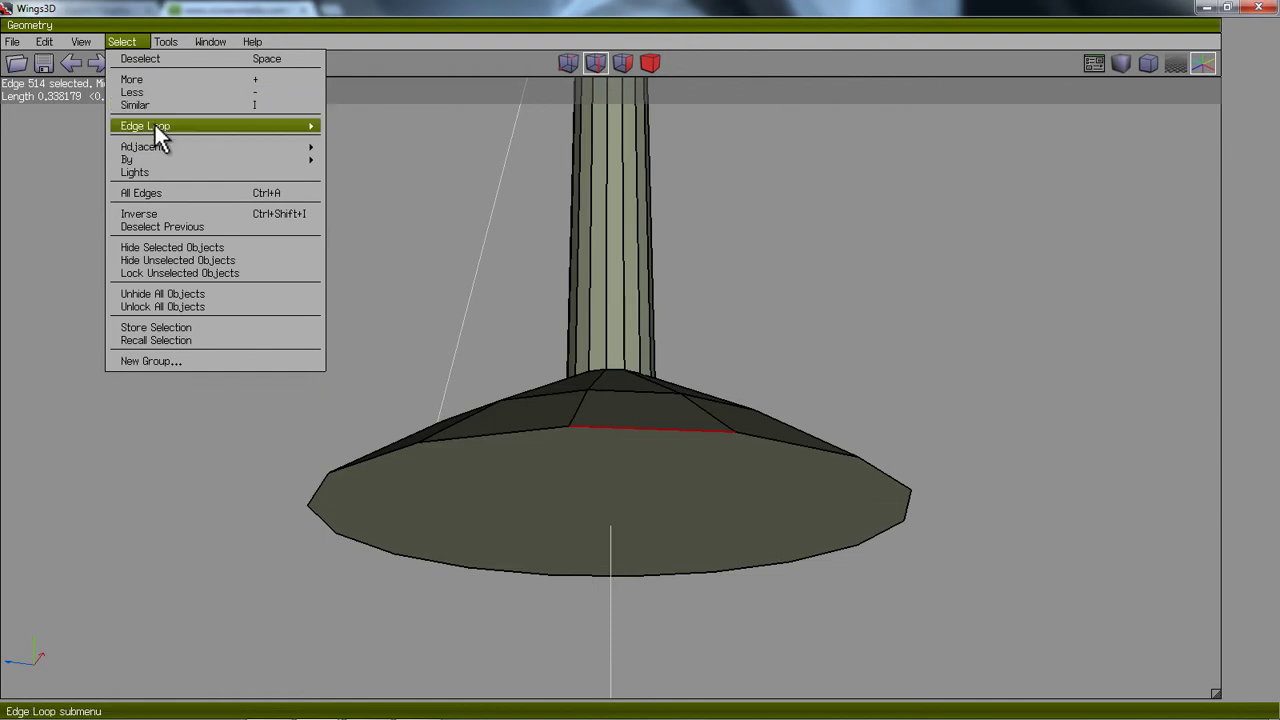
pyautogui.moveTo(155, 126)
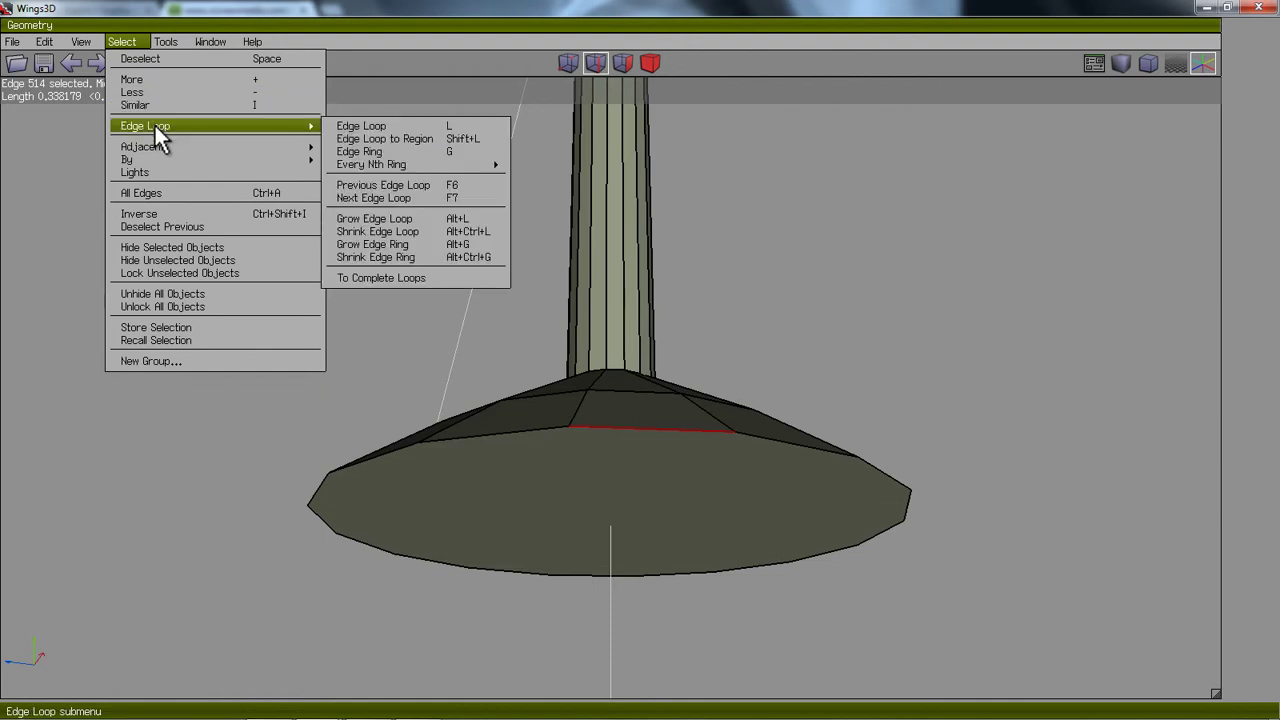
pyautogui.click(462, 128)
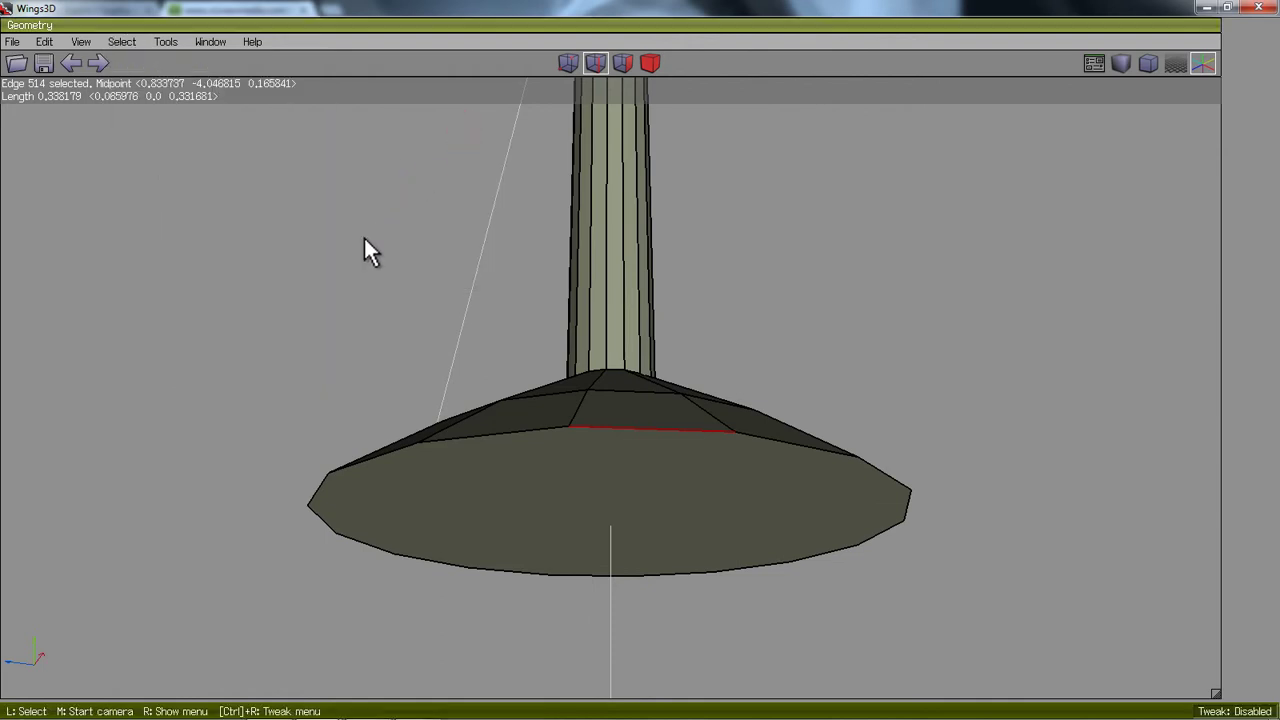
pyautogui.middleClick(642, 373)
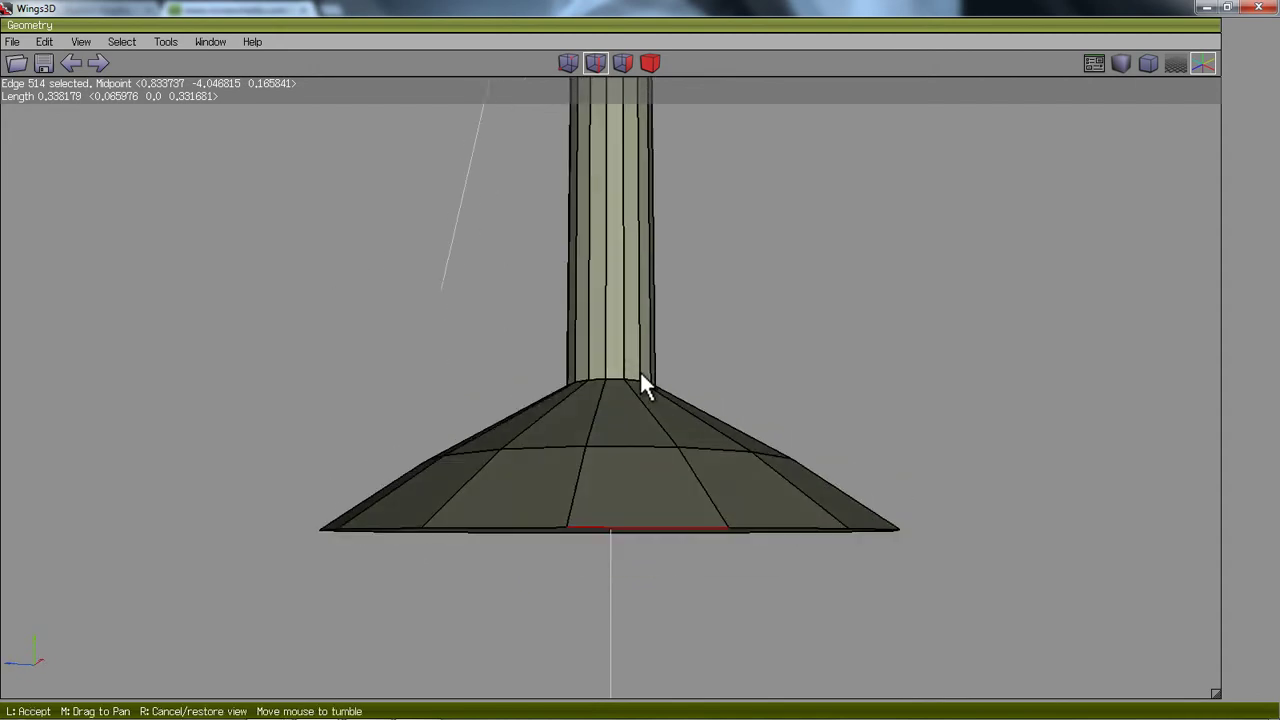
pyautogui.click(641, 377)
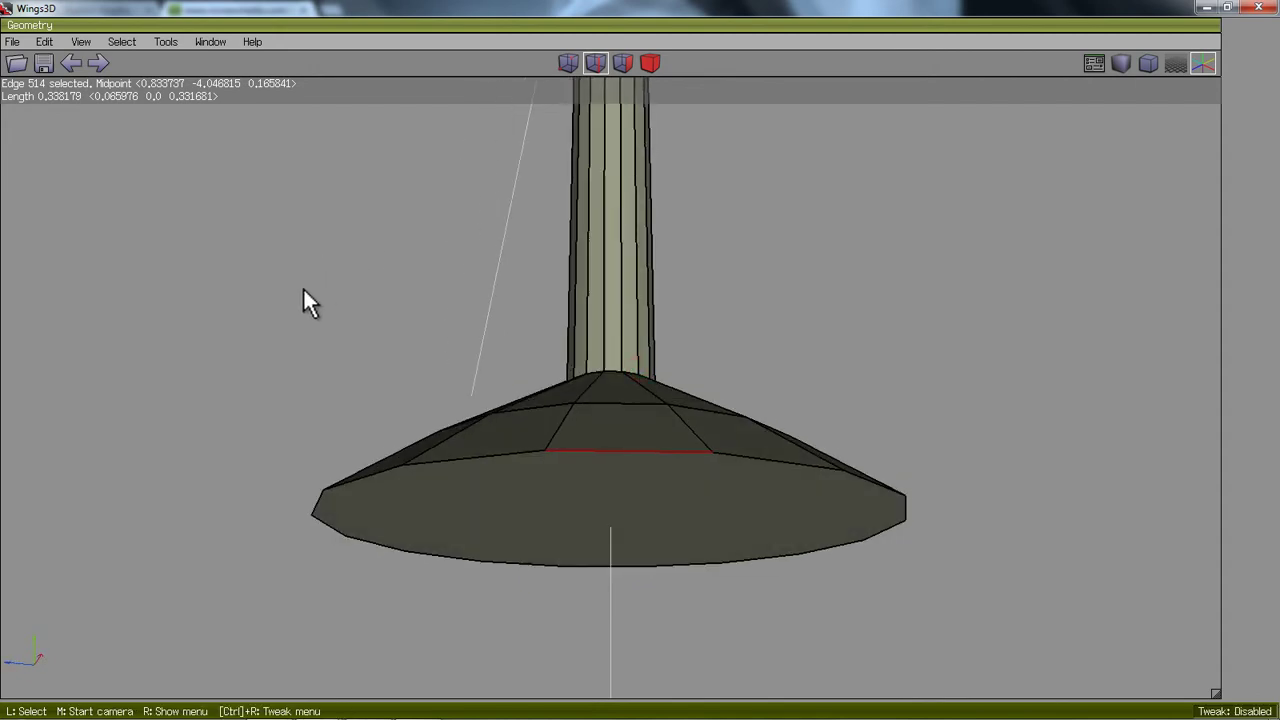
# Step: Extend the single-edge selection to all similar edges around the foot's bottom rim
pyautogui.rightClick(303, 287)
pyautogui.click(211, 246)
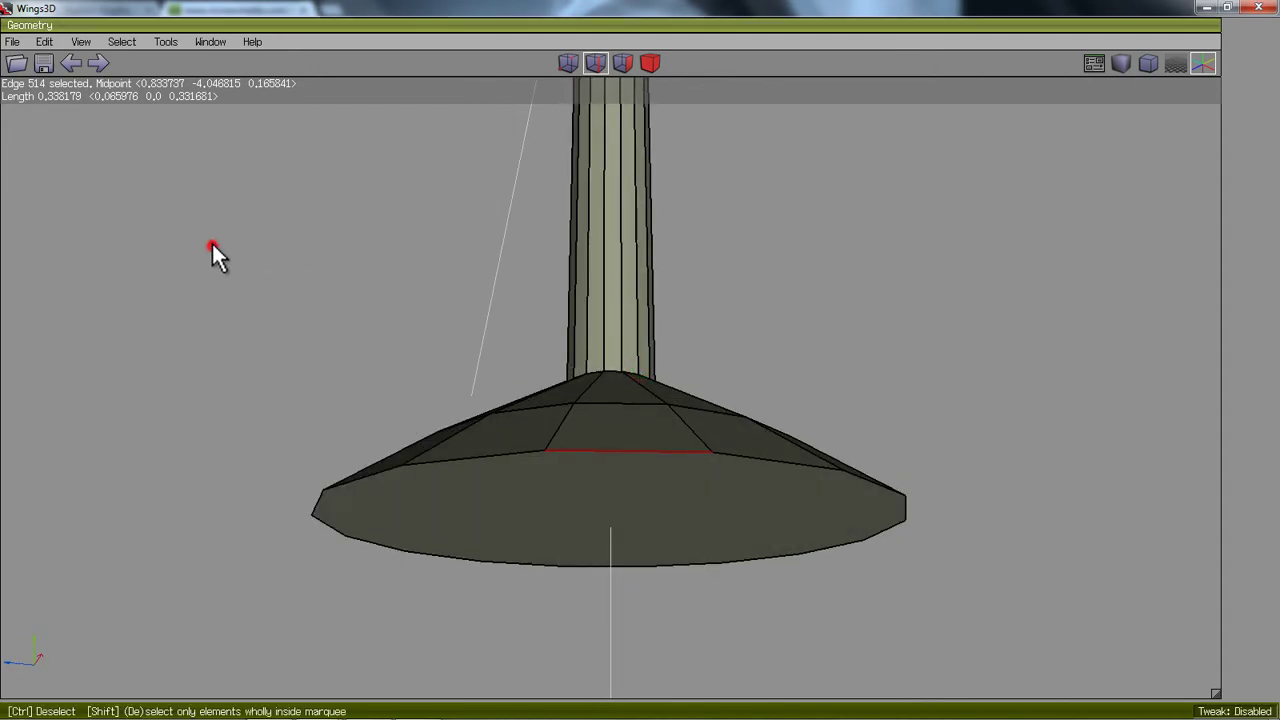
pyautogui.click(120, 42)
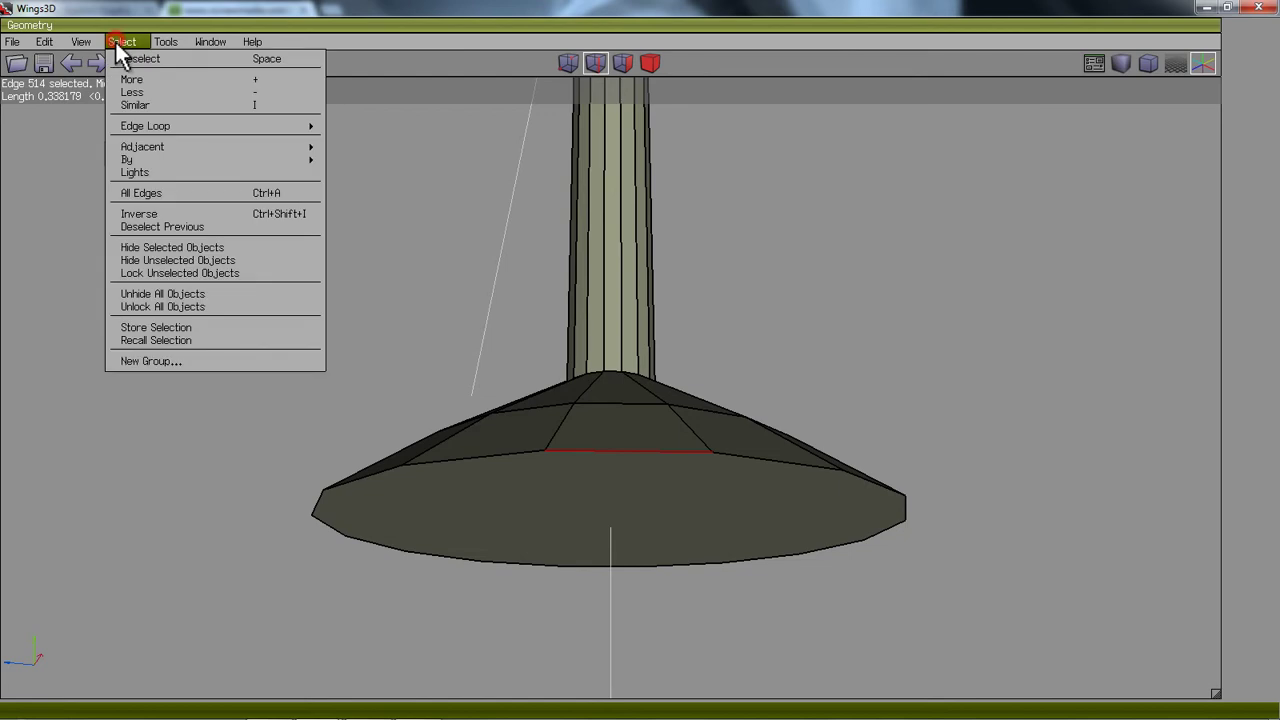
pyautogui.click(148, 104)
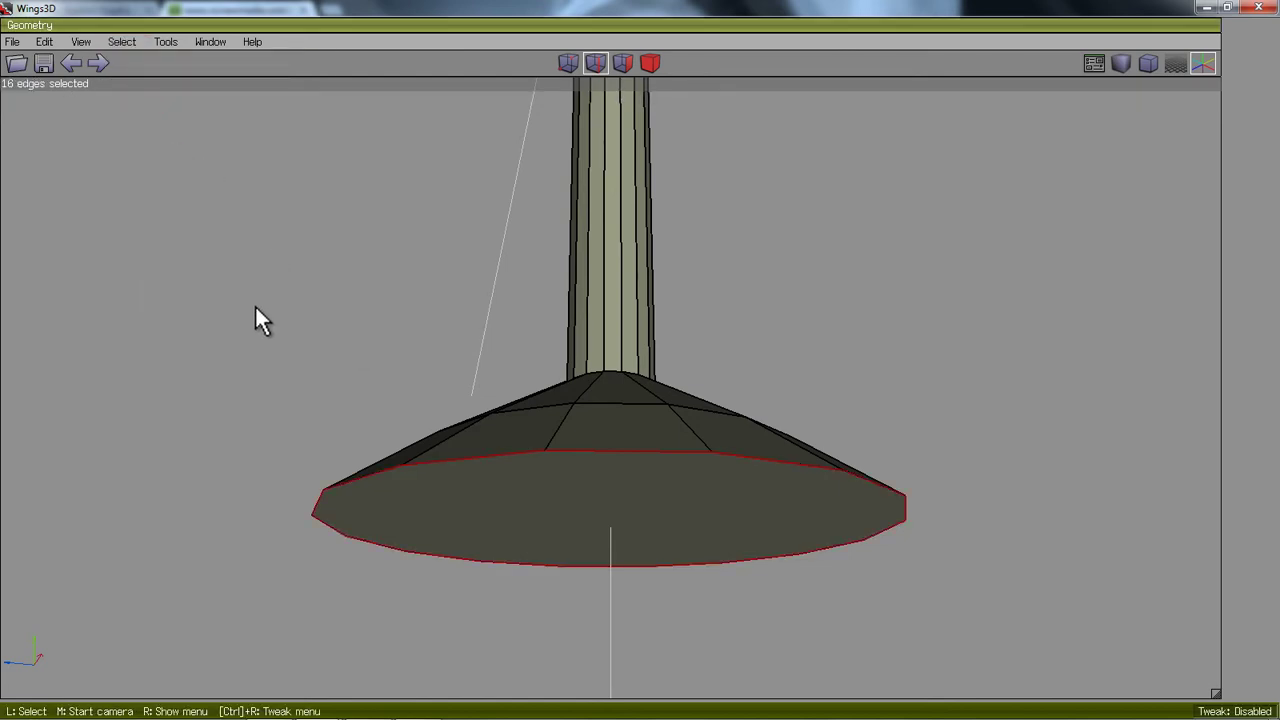
# Step: Bevel the selected edges around the foot's bottom rim by a very small amount
pyautogui.scroll(4, 254, 317)
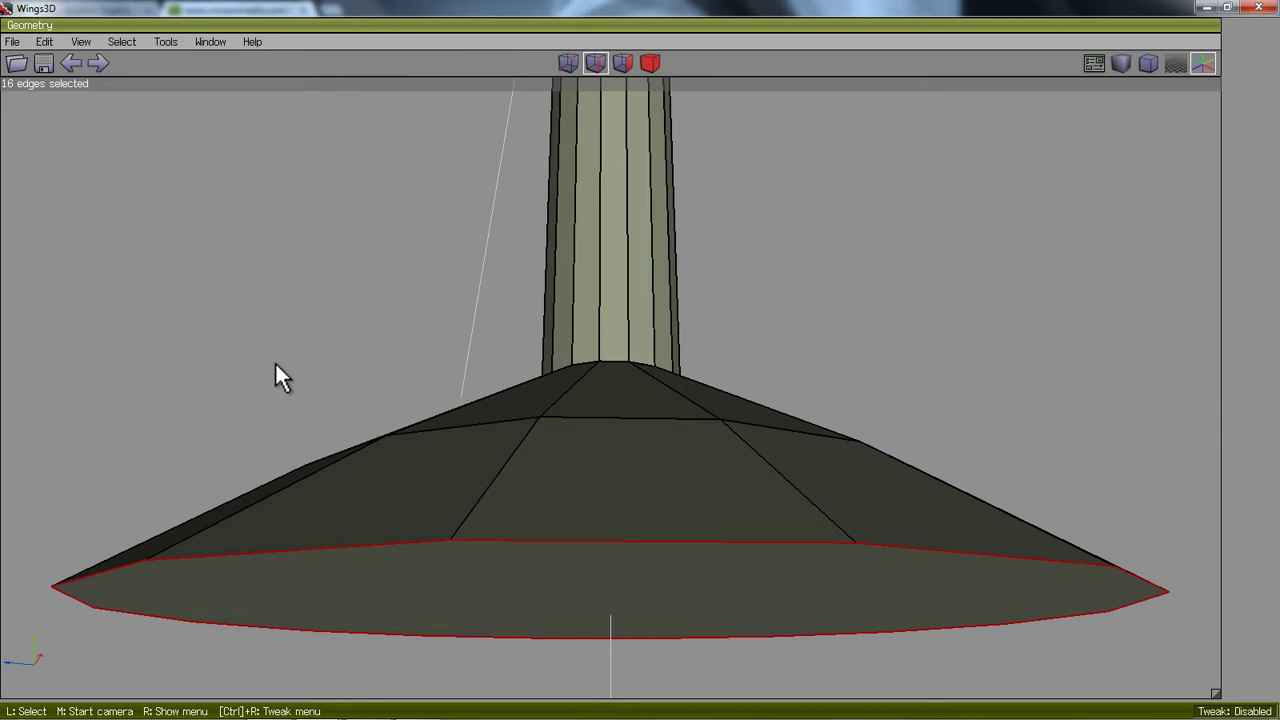
pyautogui.middleClick(275, 361)
pyautogui.click(639, 366)
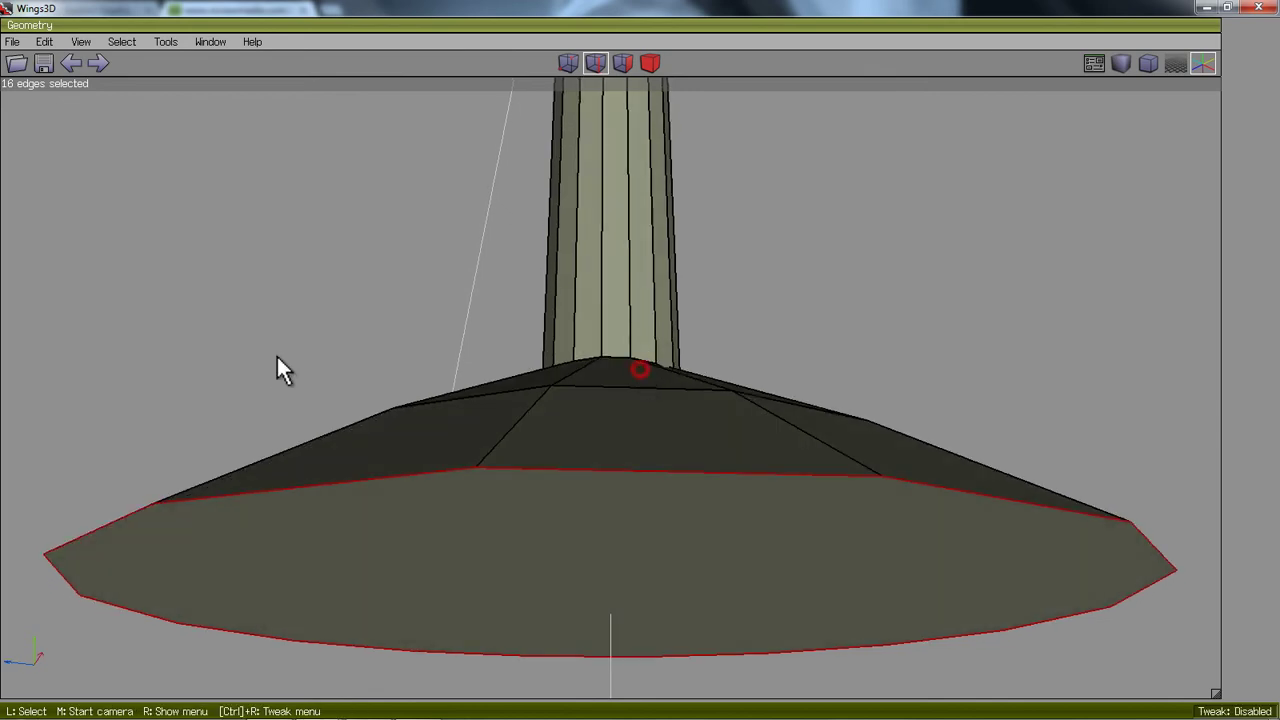
pyautogui.rightClick(276, 341)
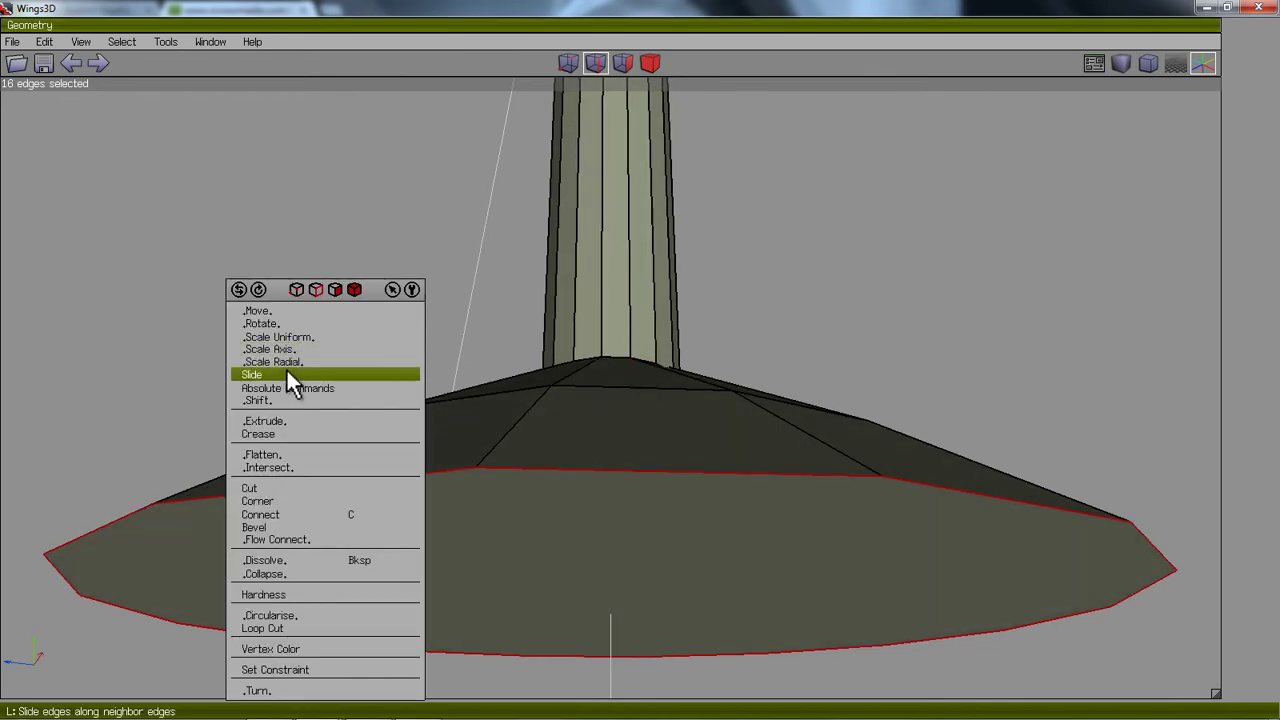
pyautogui.click(282, 529)
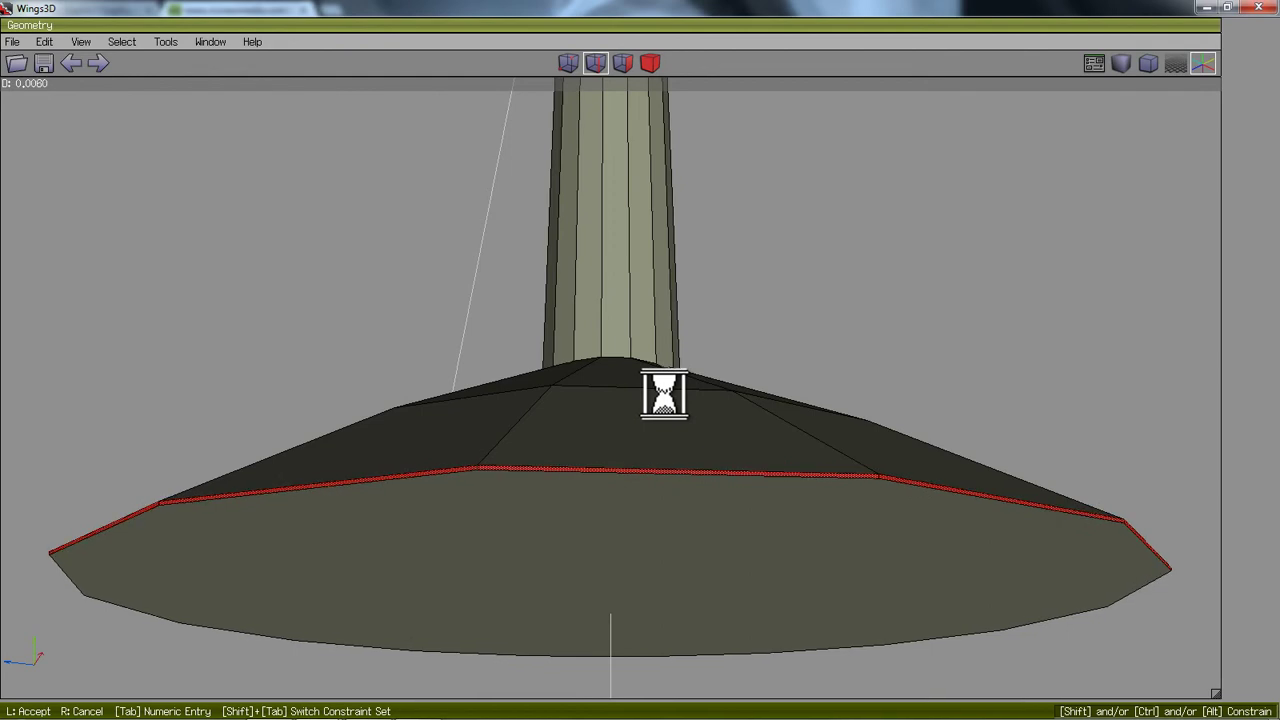
pyautogui.click(664, 395)
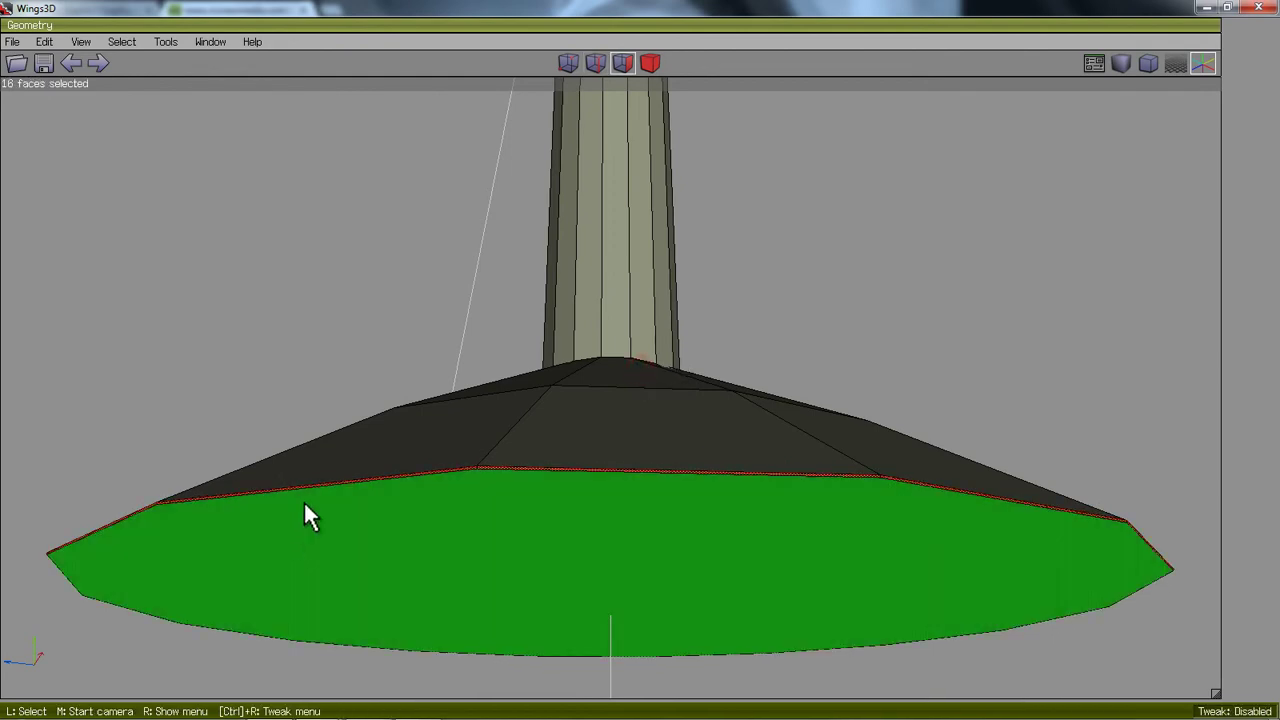
# Step: Clear the beveled rim's face selection, select one face of the stem, and center the view on it
pyautogui.scroll(-3, 306, 508)
pyautogui.middleClick(304, 503)
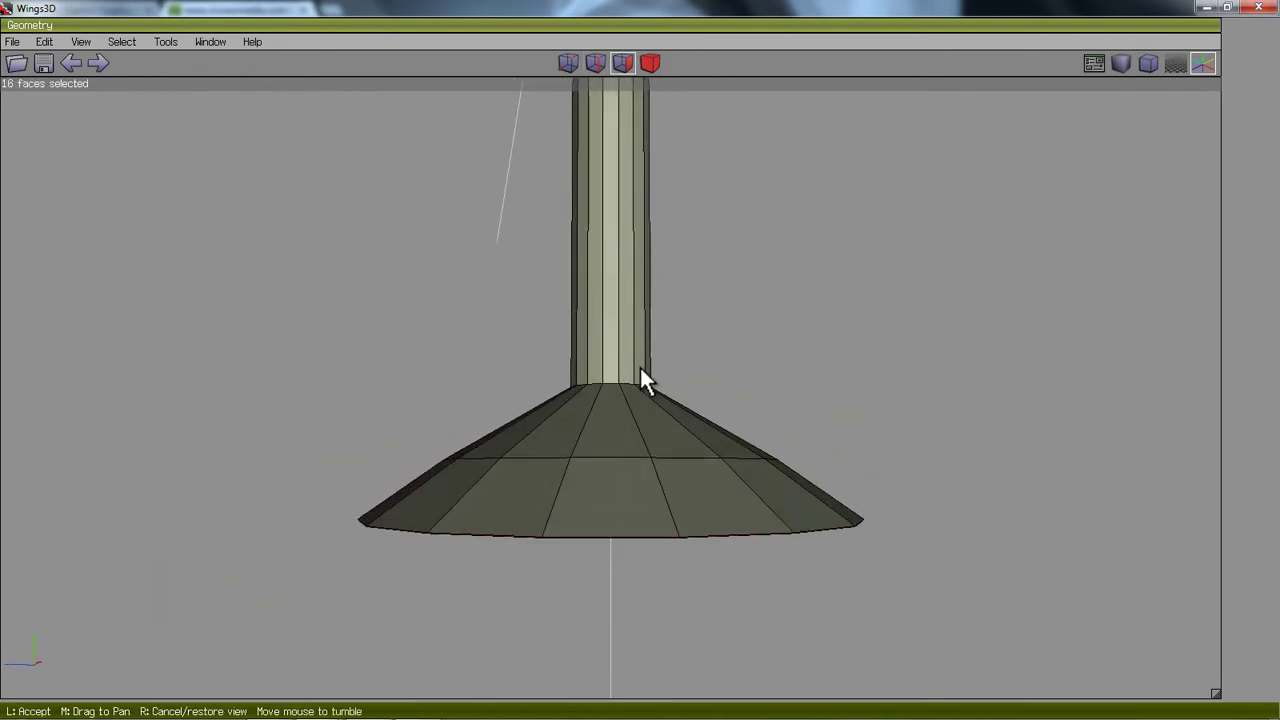
pyautogui.click(641, 368)
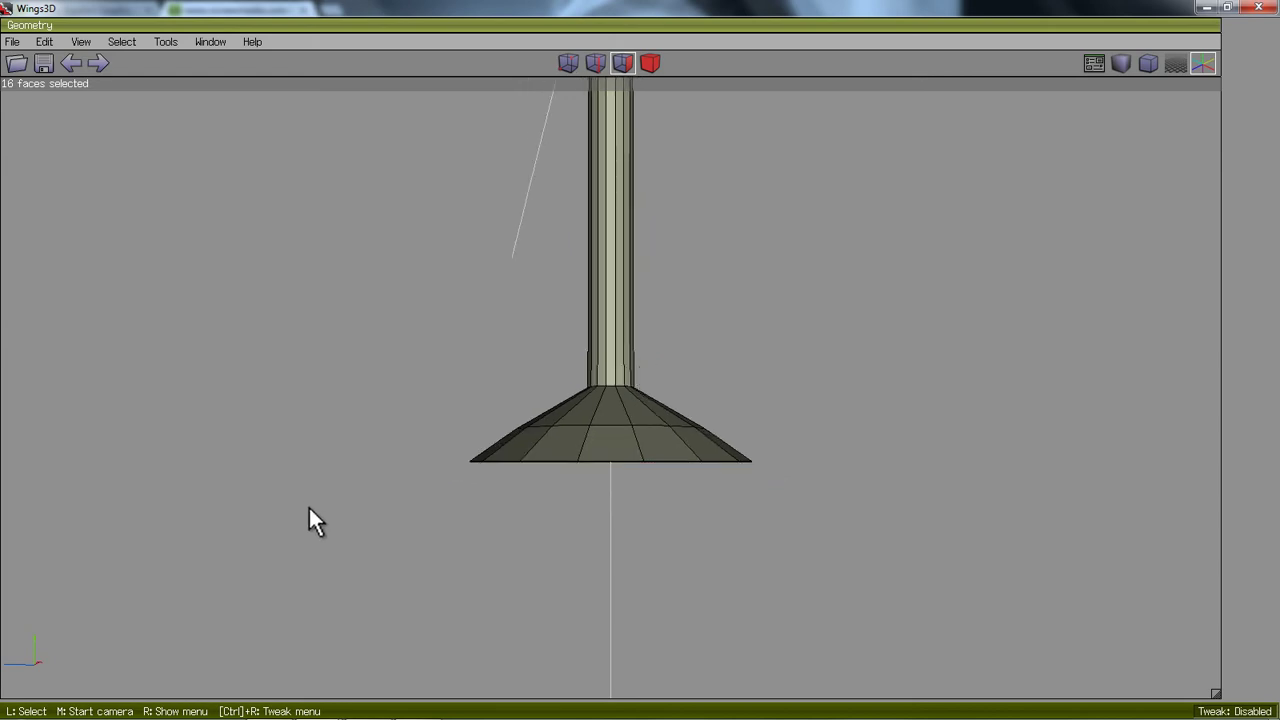
pyautogui.scroll(2, 308, 507)
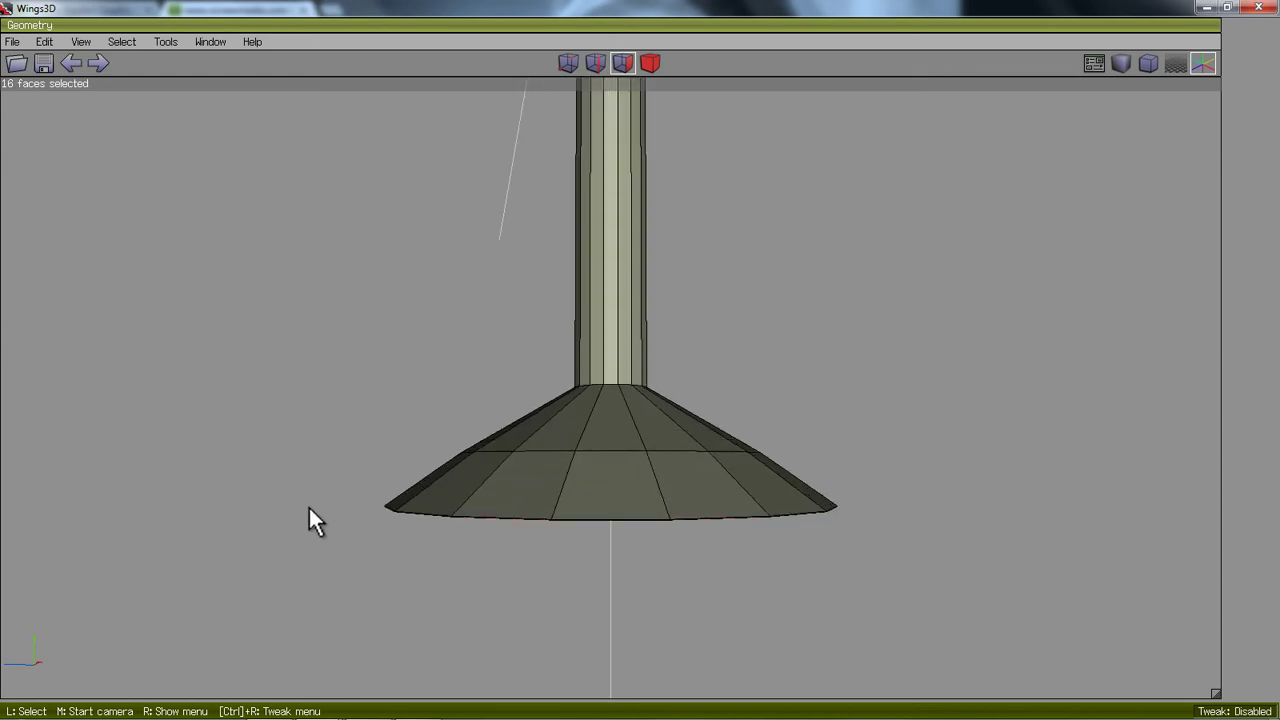
pyautogui.click(312, 505)
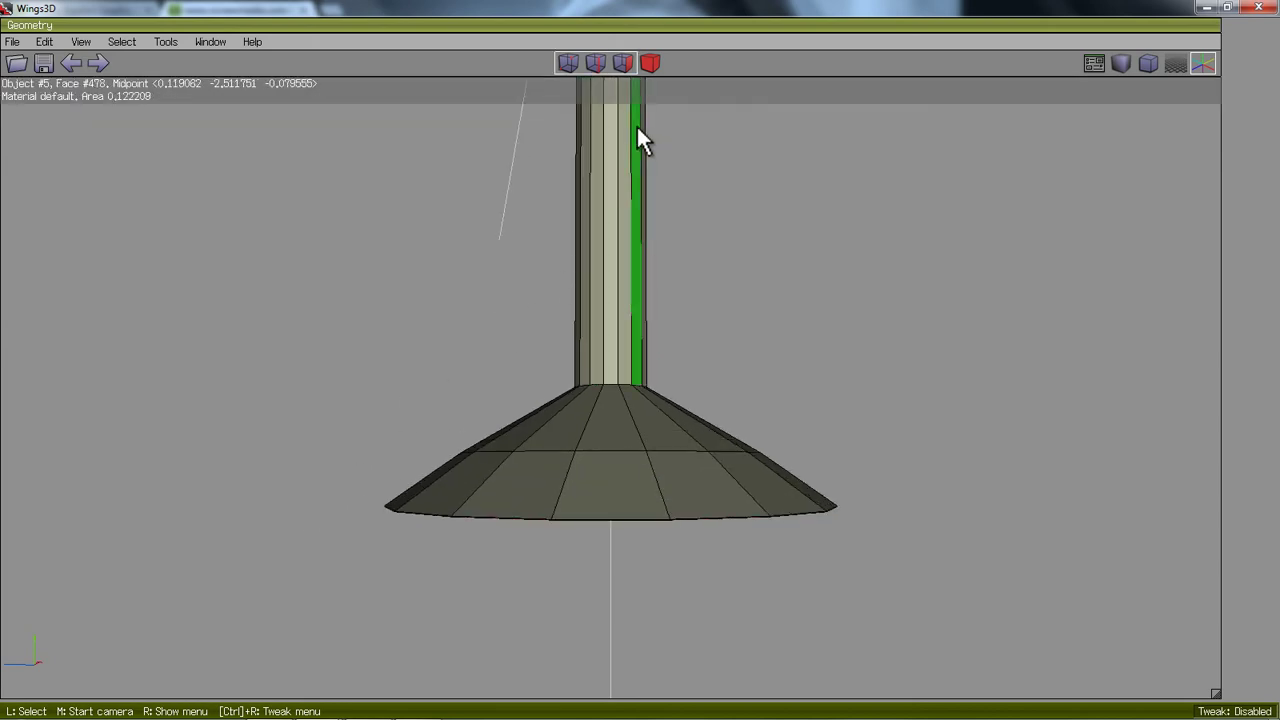
pyautogui.press('e')
pyautogui.press('f')
pyautogui.click(612, 106)
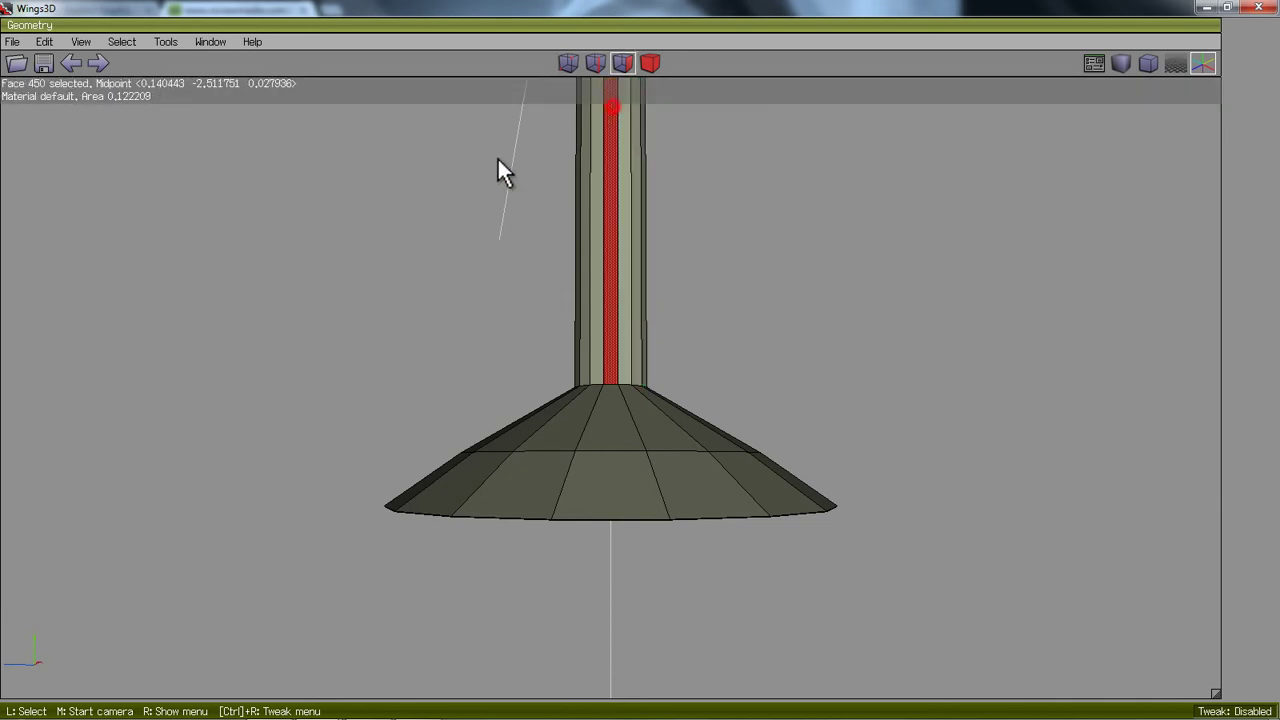
pyautogui.press('a')
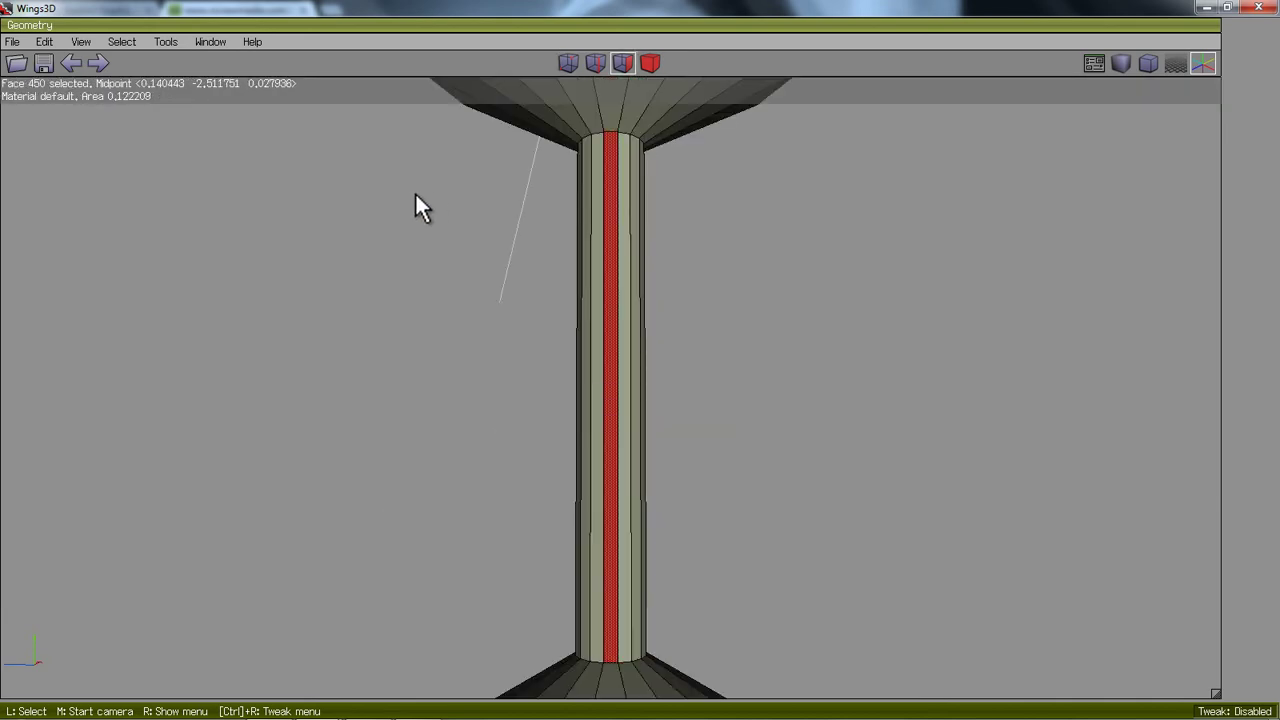
pyautogui.scroll(-10, 415, 193)
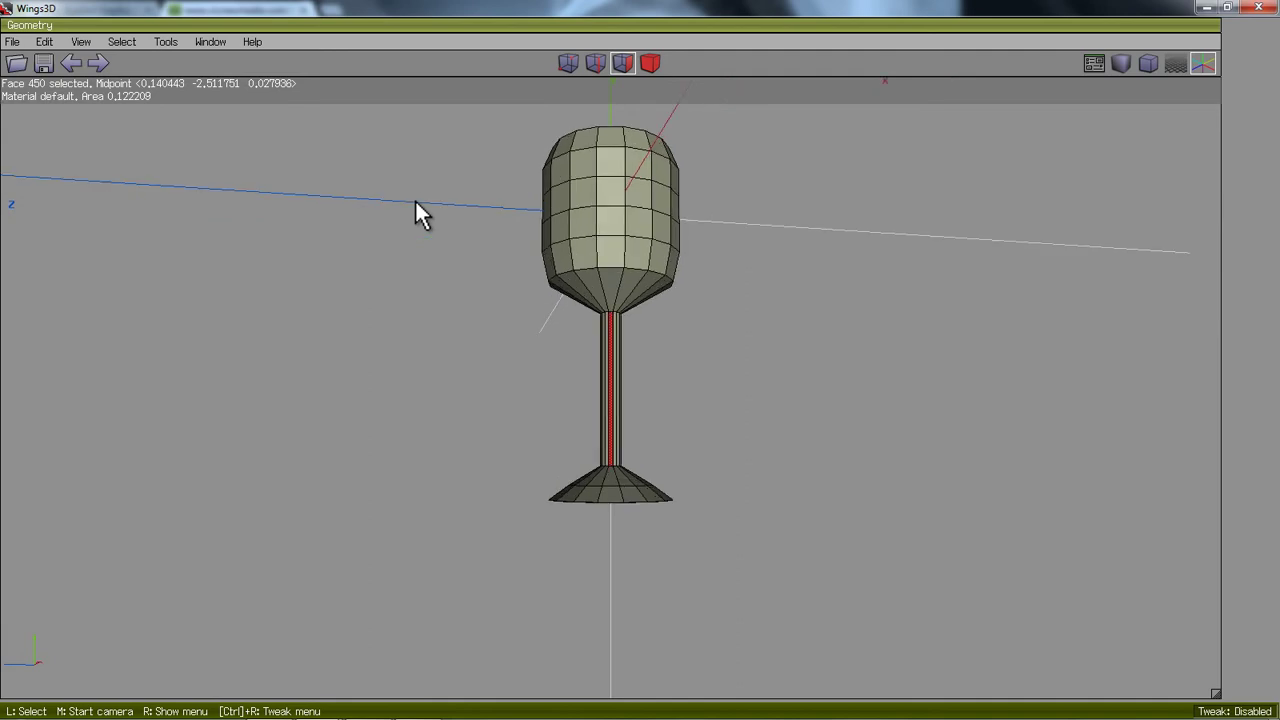
# Step: Clear the stem face selection and examine the goblet's smoothed preview from several angles, returning to the faceted display
pyautogui.middleClick(420, 255)
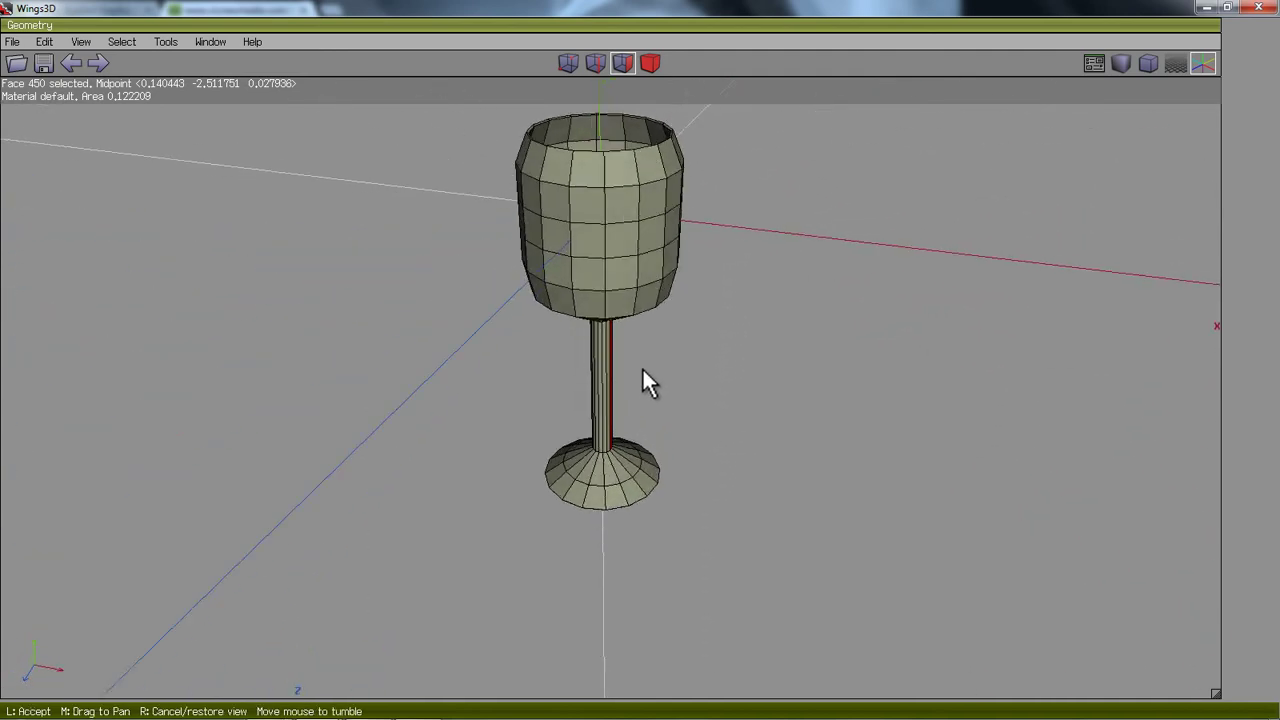
pyautogui.rightClick(642, 370)
pyautogui.press('space')
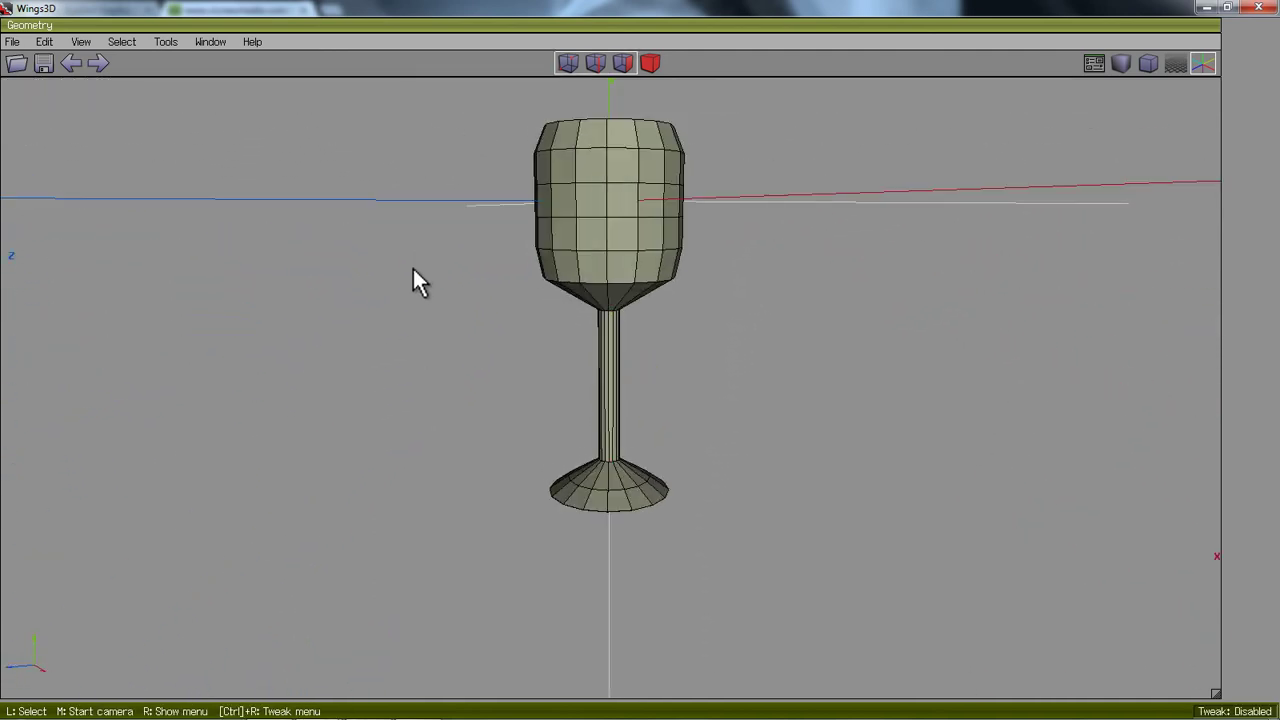
pyautogui.middleClick(413, 268)
pyautogui.click(640, 370)
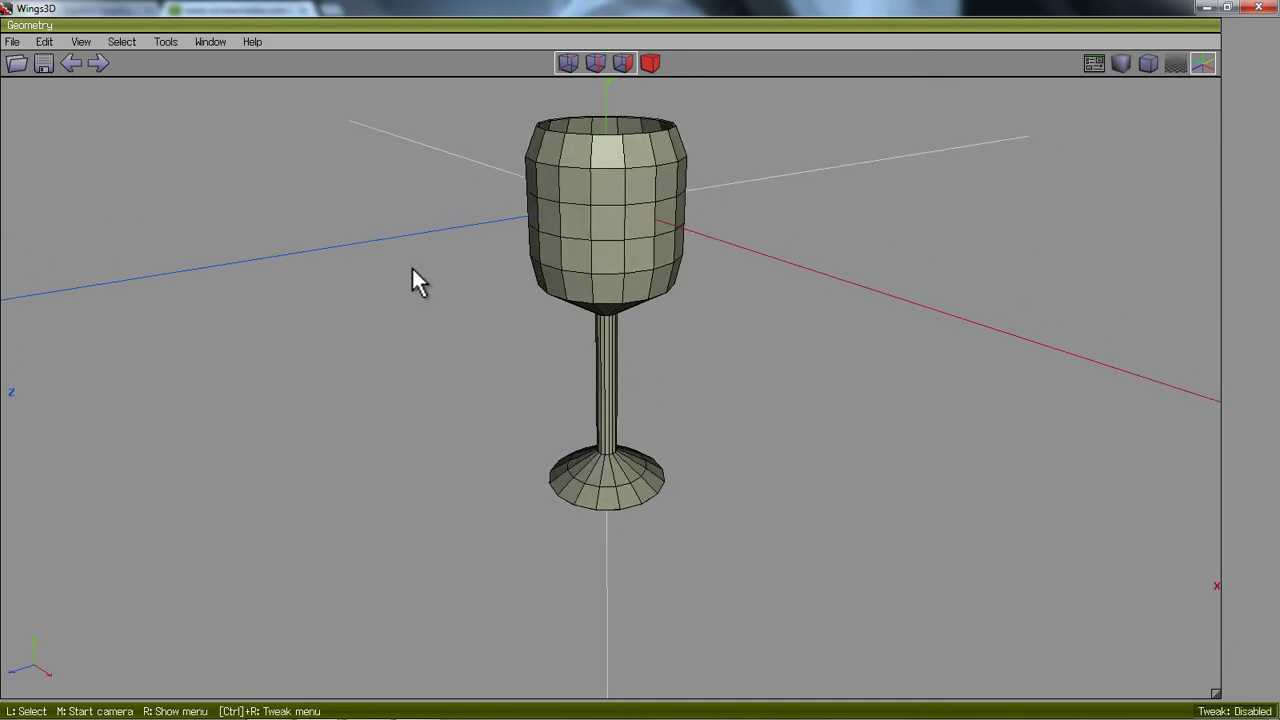
pyautogui.press('Tab')
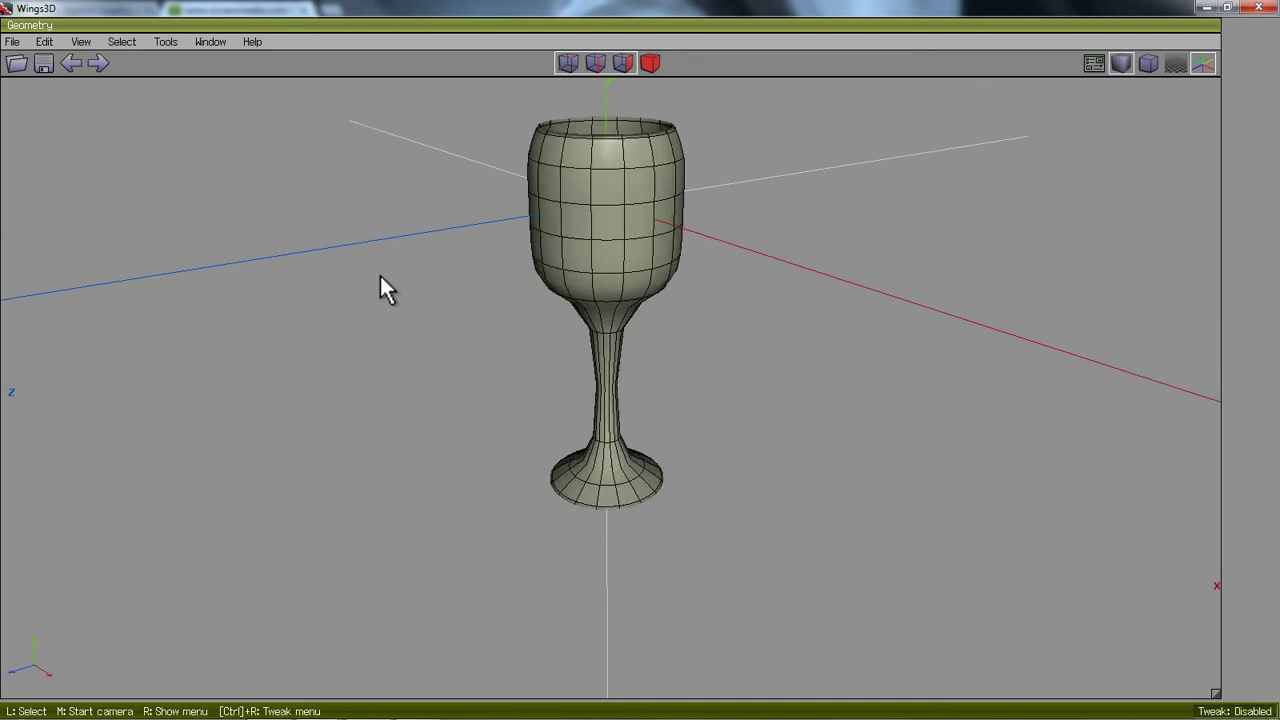
pyautogui.middleClick(380, 272)
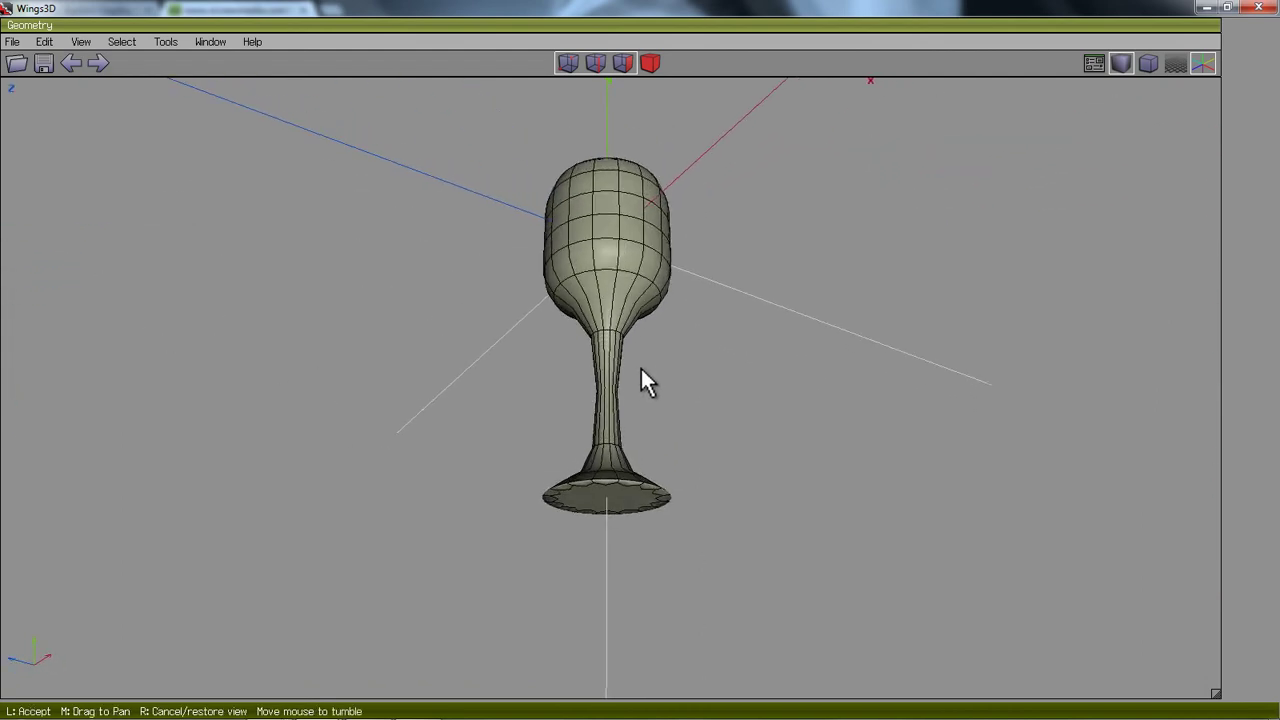
pyautogui.click(641, 368)
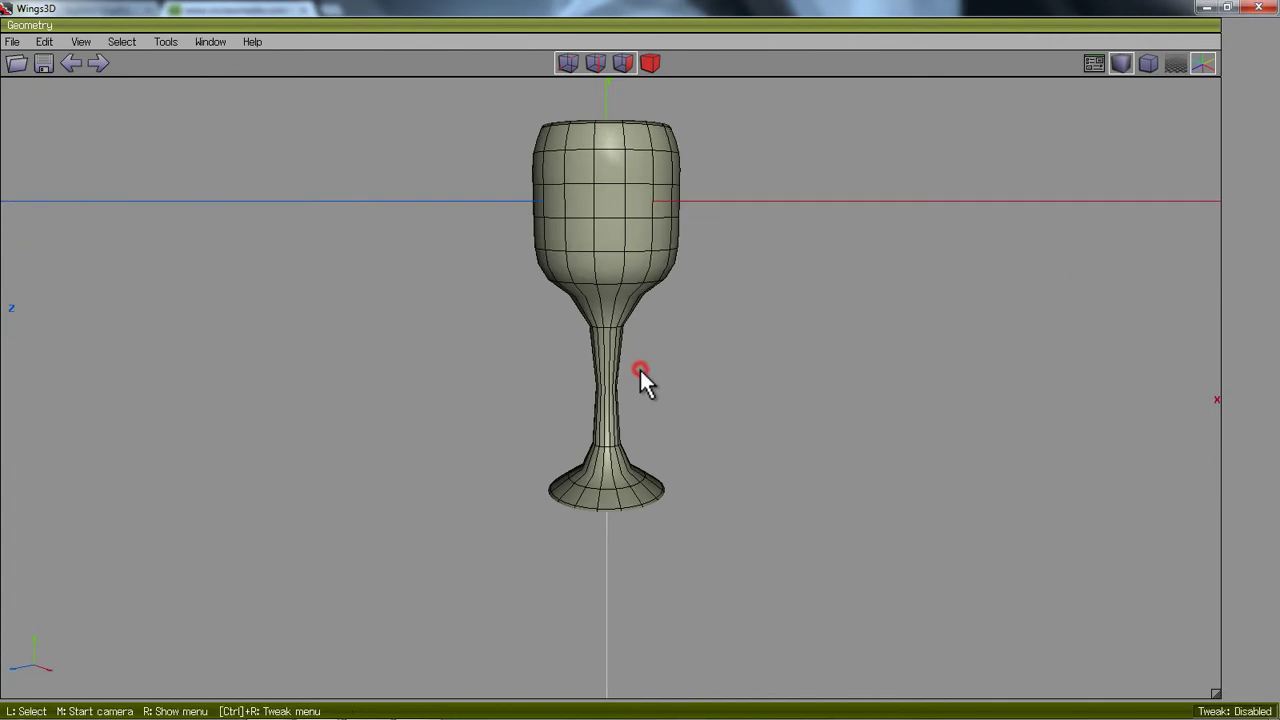
pyautogui.press('Tab')
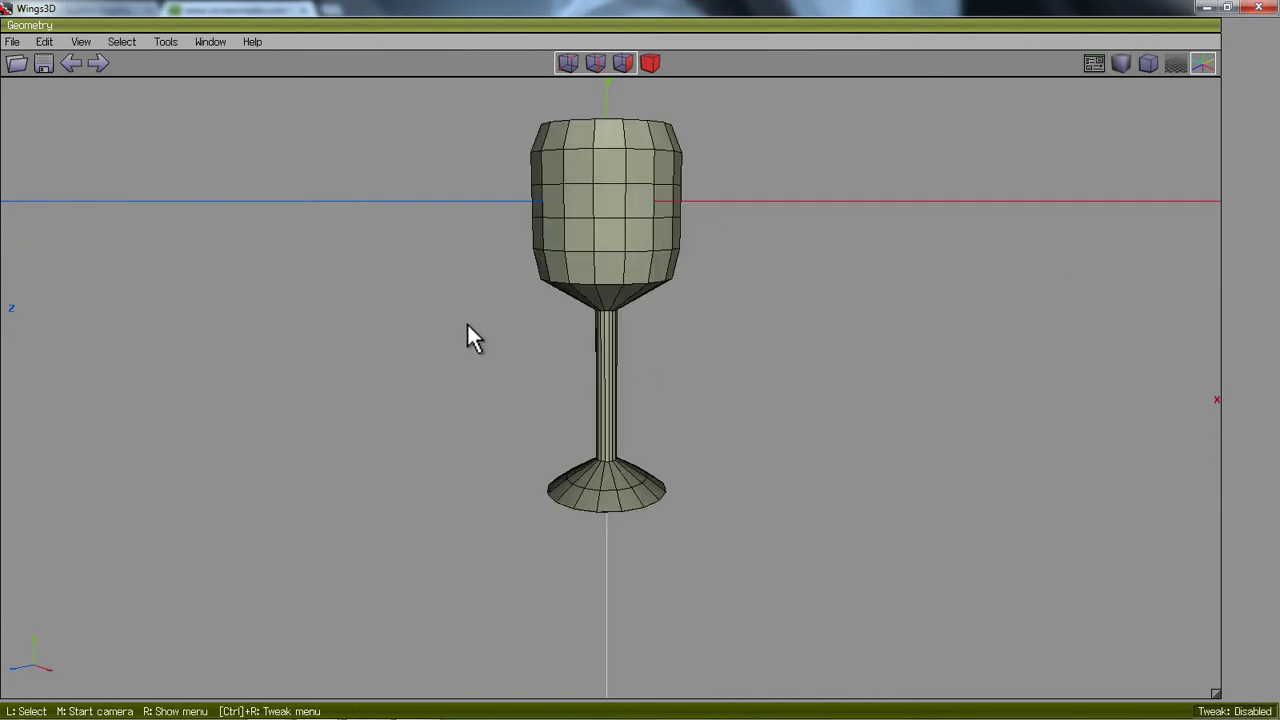
# Step: Select the complete edge loop where the base of the cup meets the stem
pyautogui.scroll(8, 443, 323)
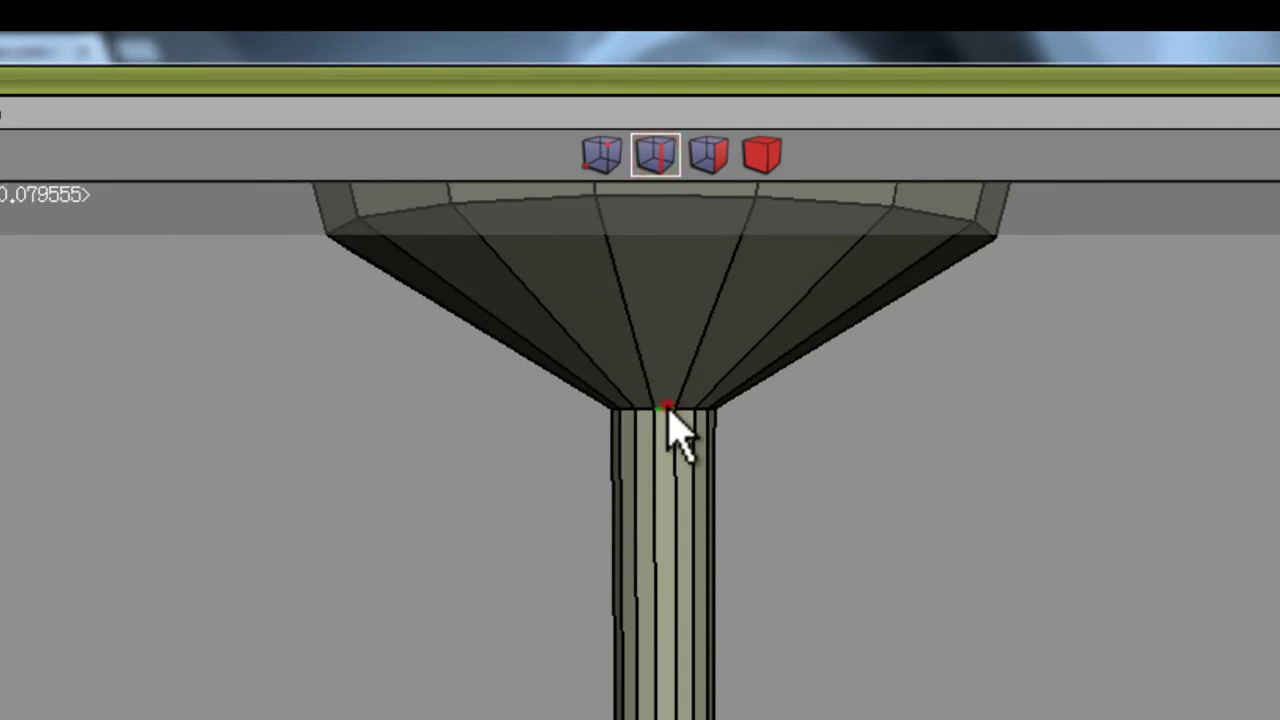
pyautogui.click(666, 409)
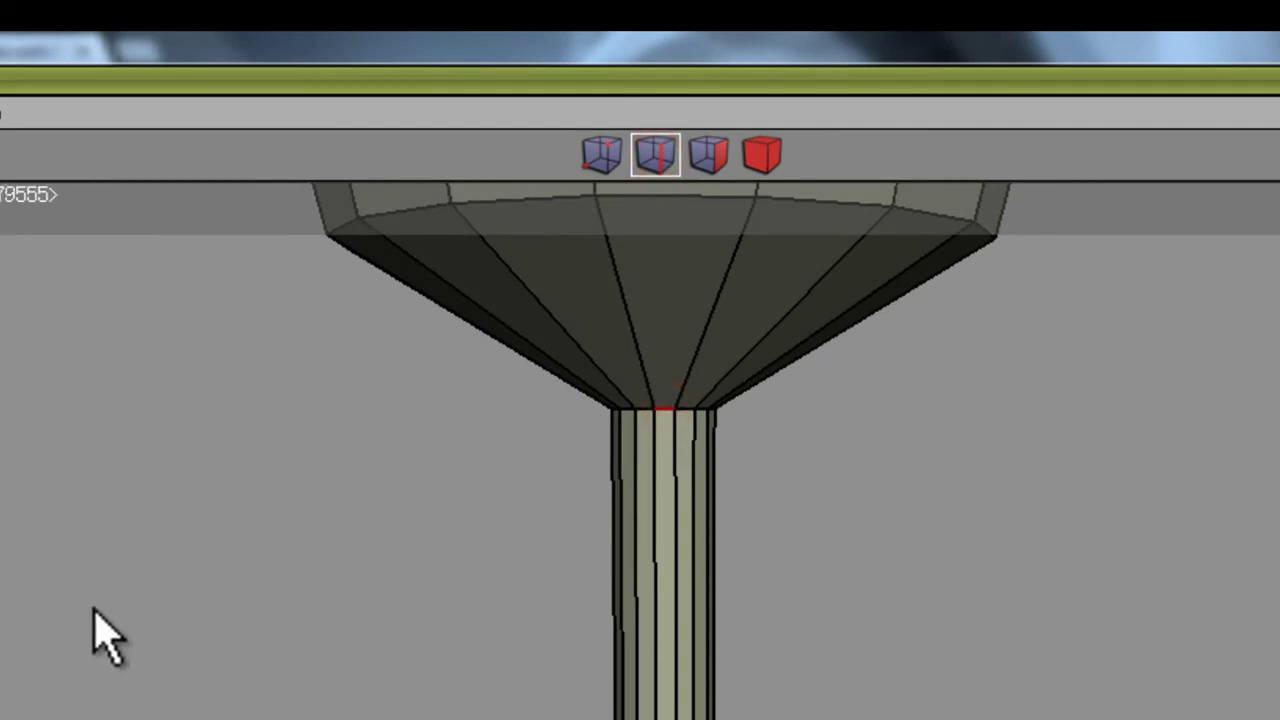
pyautogui.scroll(3, 137, 610)
pyautogui.scroll(-1, 137, 610)
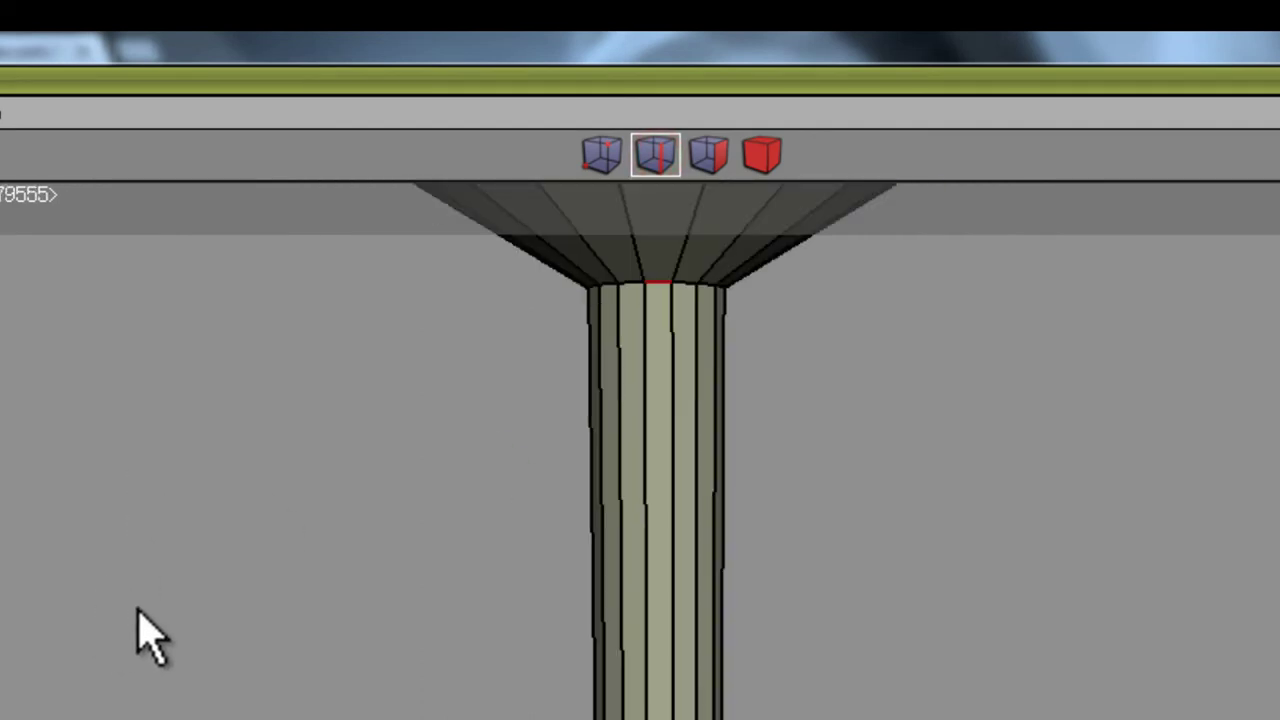
pyautogui.press('l')
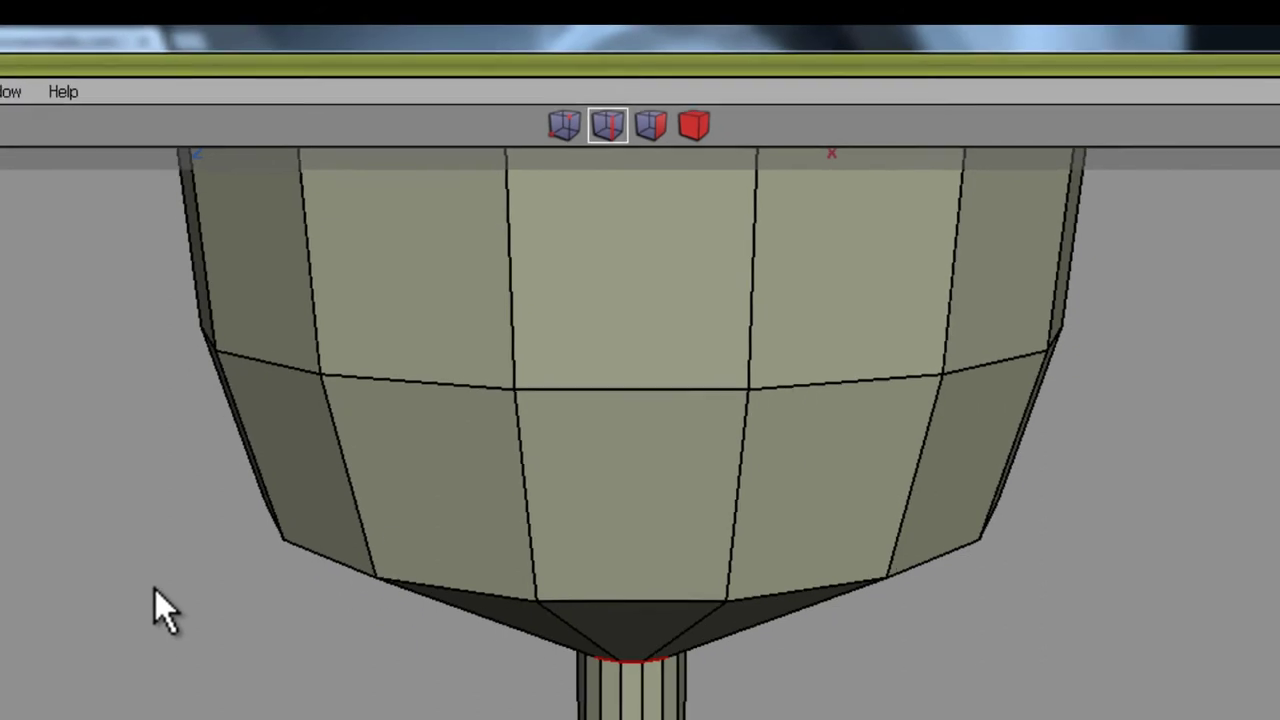
# Step: Bevel the edge loop between the cup and stem into a very narrow band
pyautogui.keyDown('alt'); pyautogui.moveTo(151, 586); pyautogui.dragTo(643, 535); pyautogui.keyUp('alt')
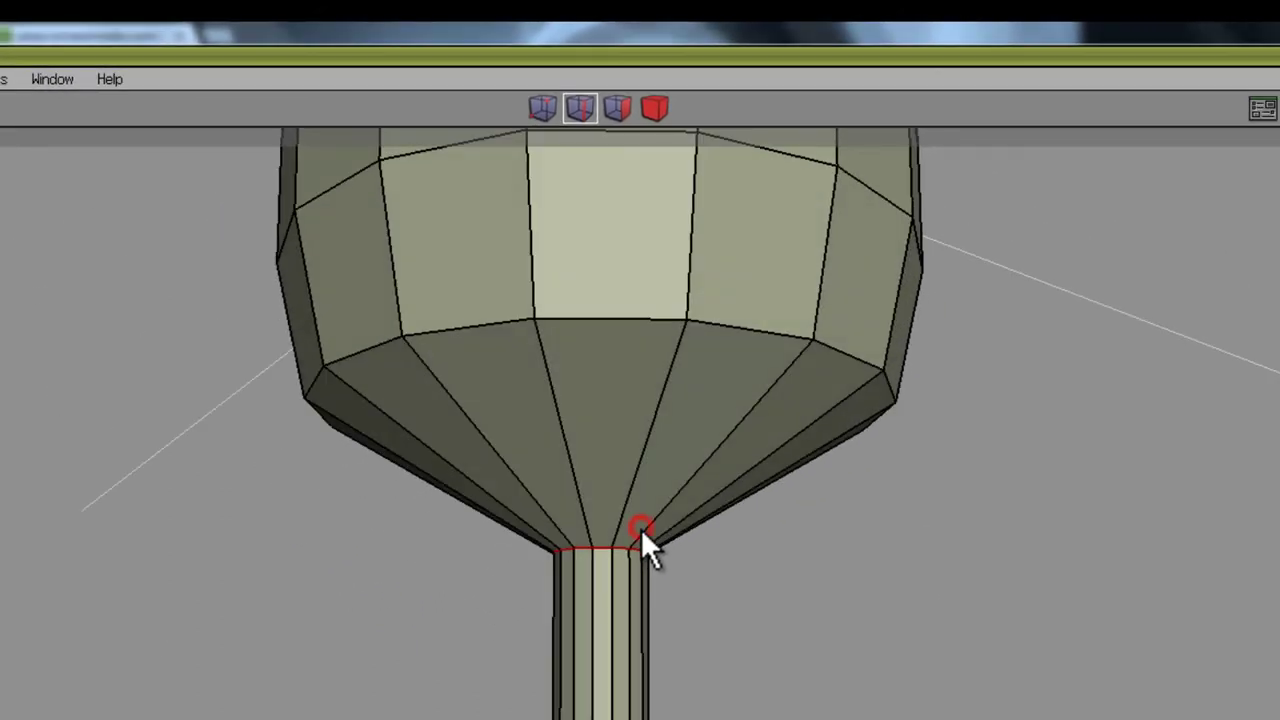
pyautogui.scroll(3, 641, 548)
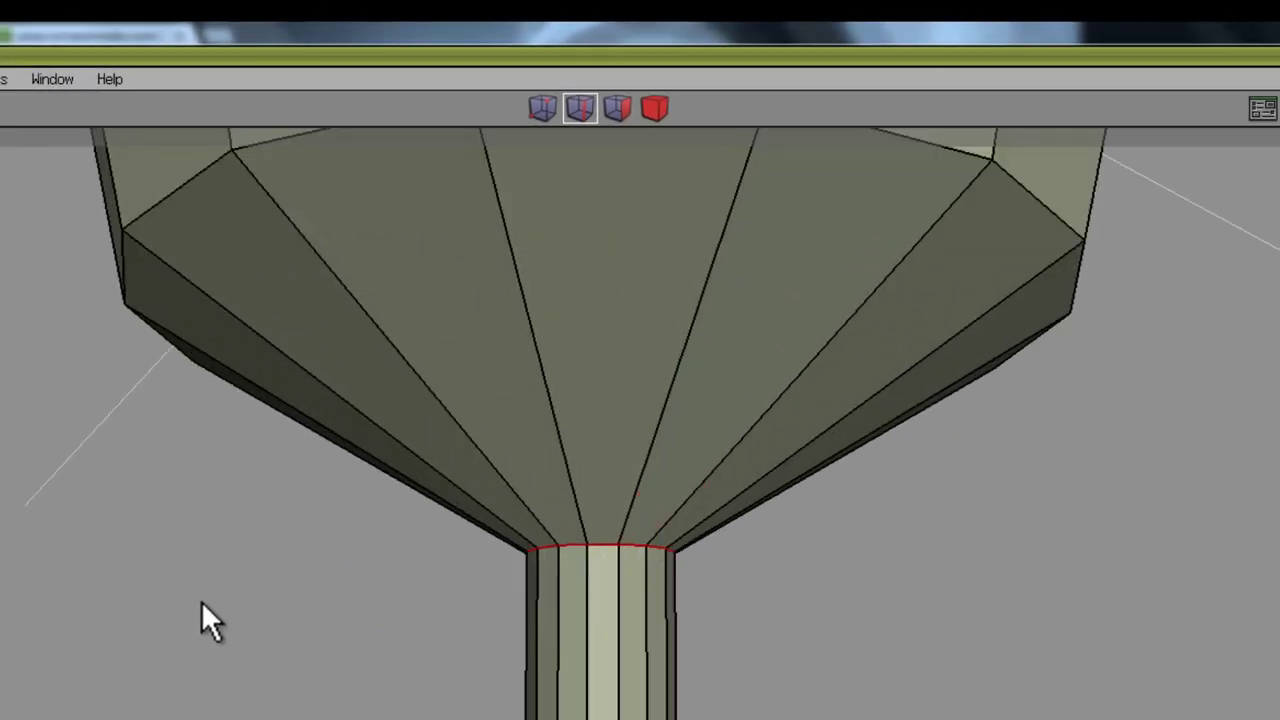
pyautogui.scroll(6, 201, 601)
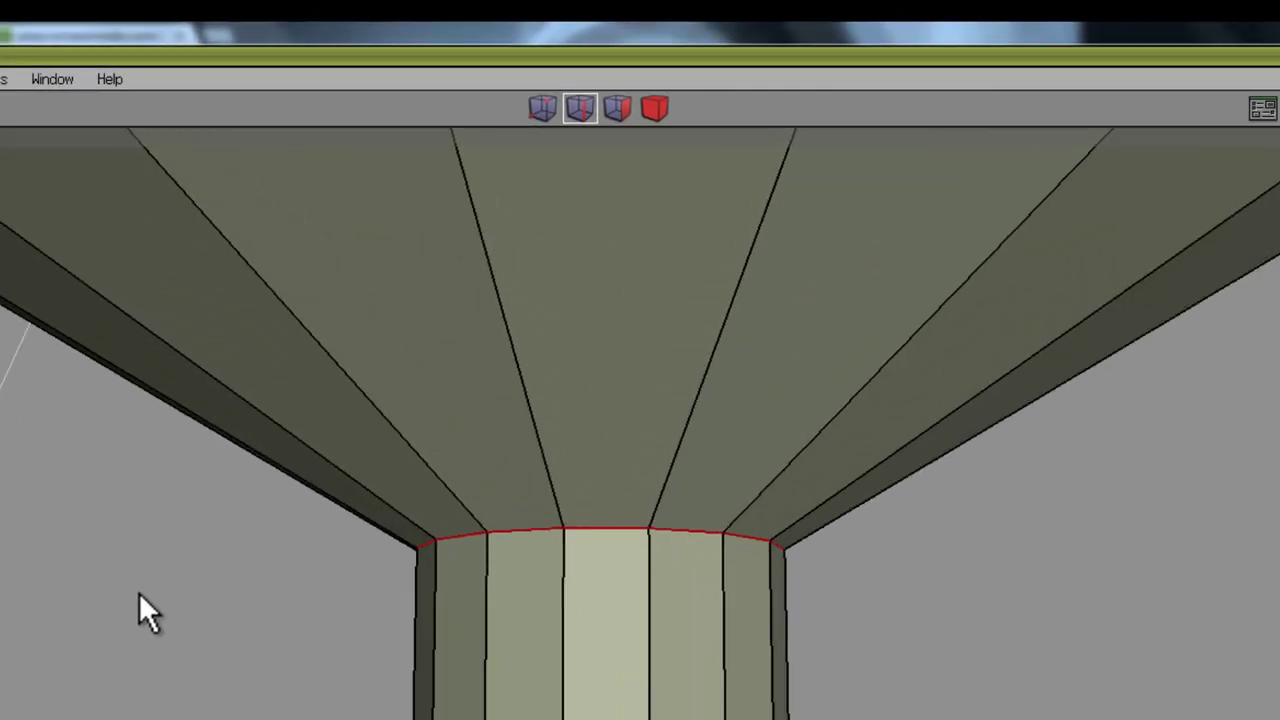
pyautogui.rightClick(139, 592)
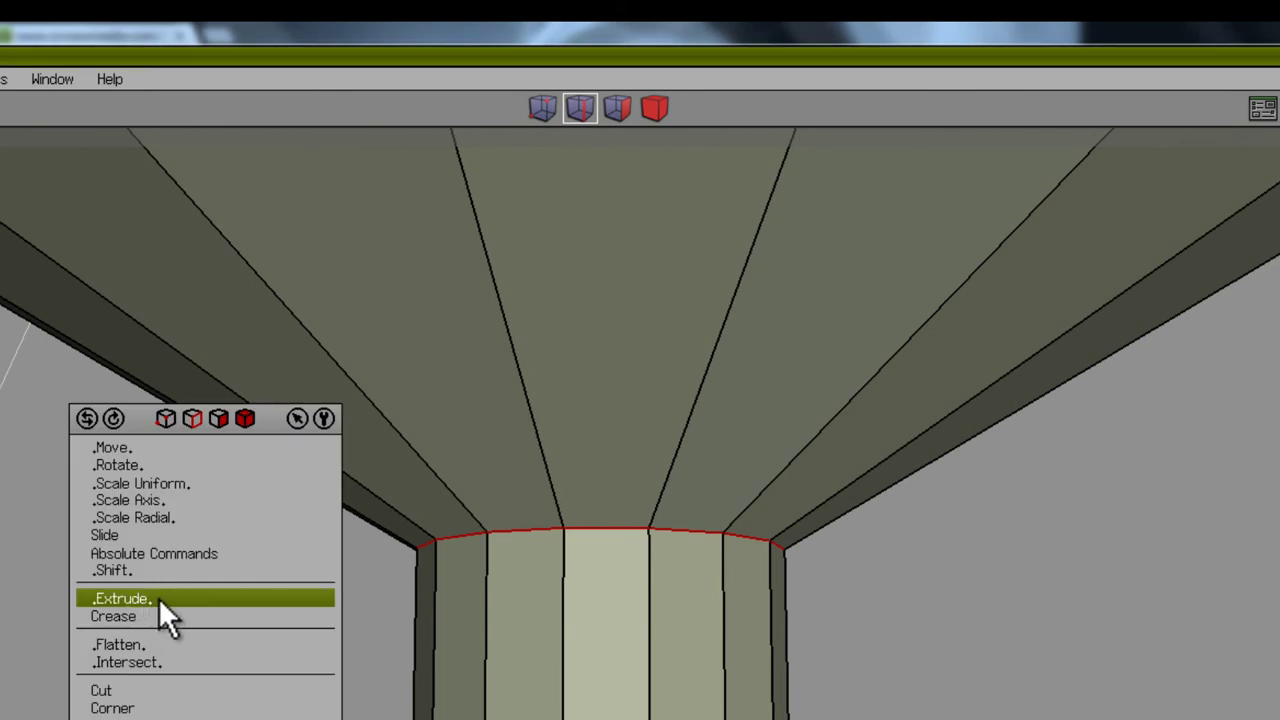
pyautogui.click(230, 694)
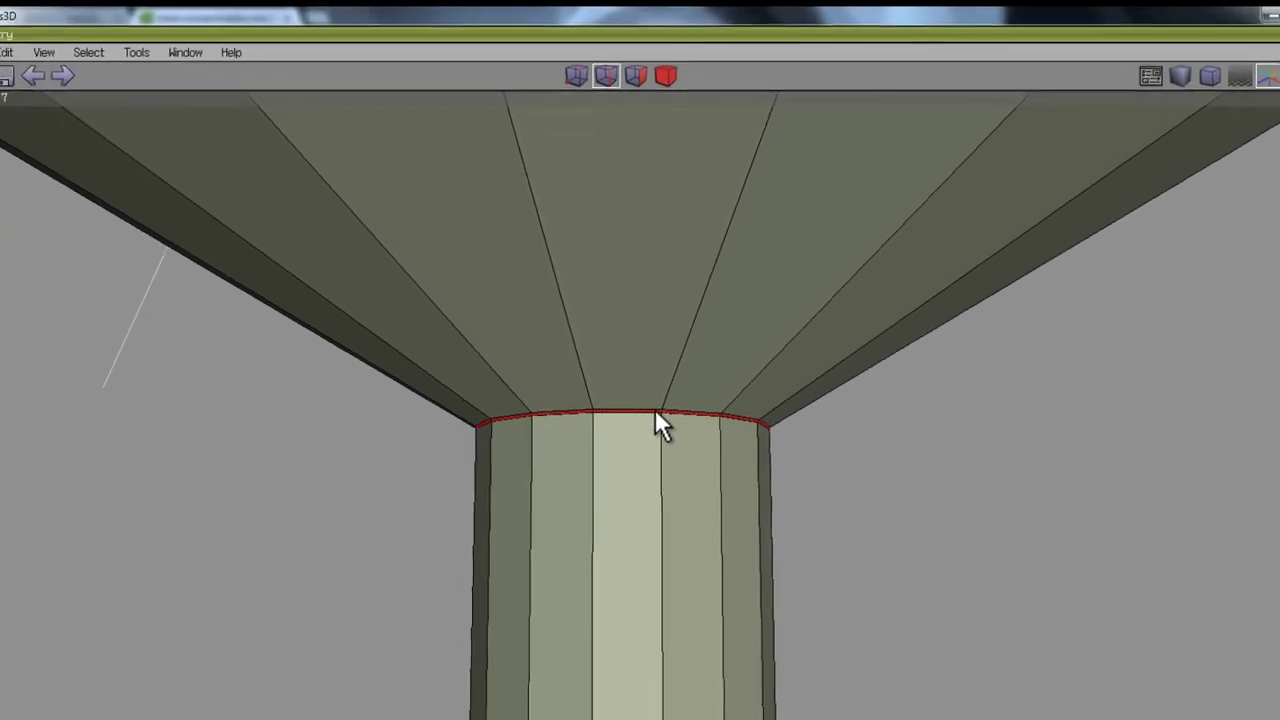
pyautogui.click(655, 411)
# Step: Examine the whole goblet's smoothed preview, return to the faceted display, and view the cup from above
pyautogui.scroll(-3, 265, 575)
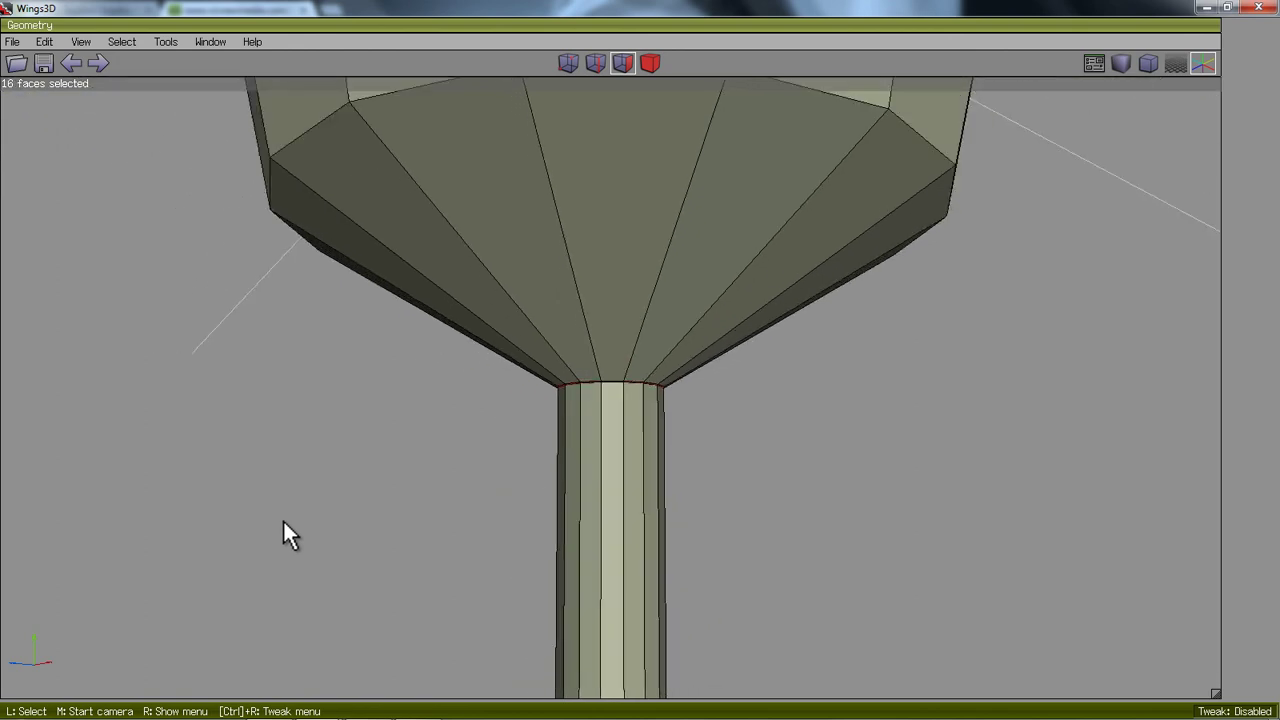
pyautogui.scroll(-5, 284, 521)
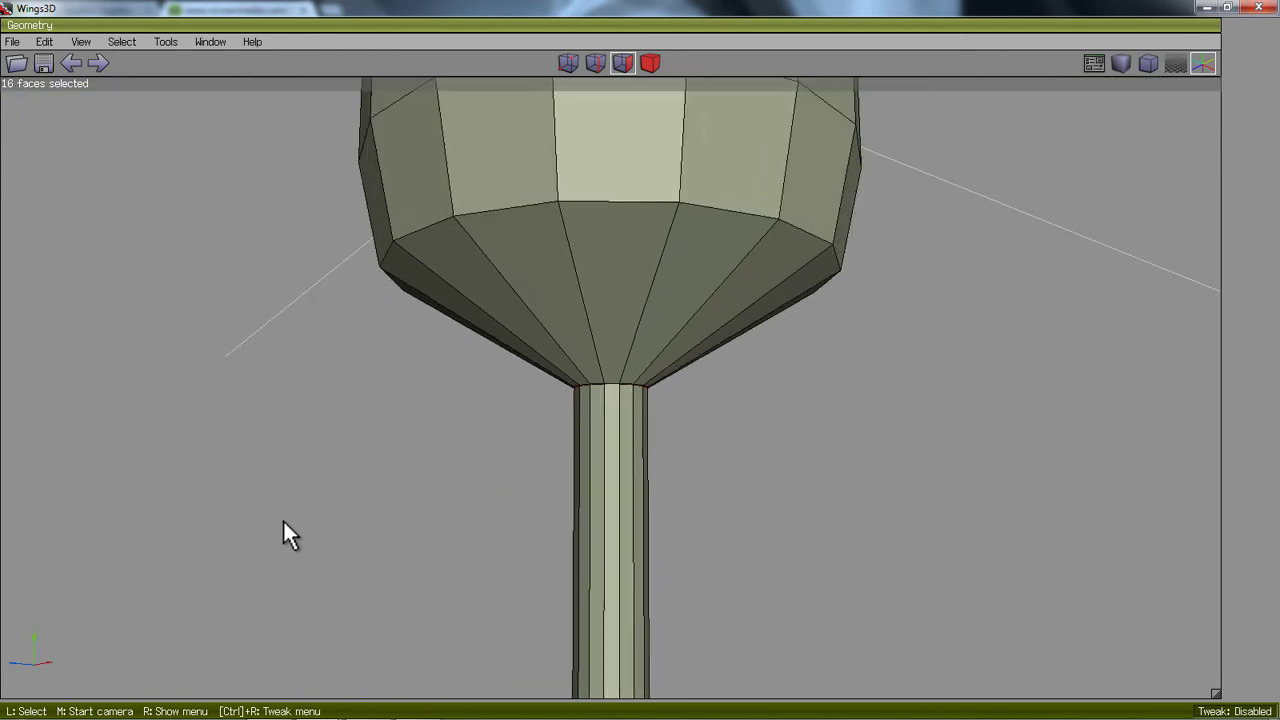
pyautogui.middleClick(284, 521)
pyautogui.click(640, 369)
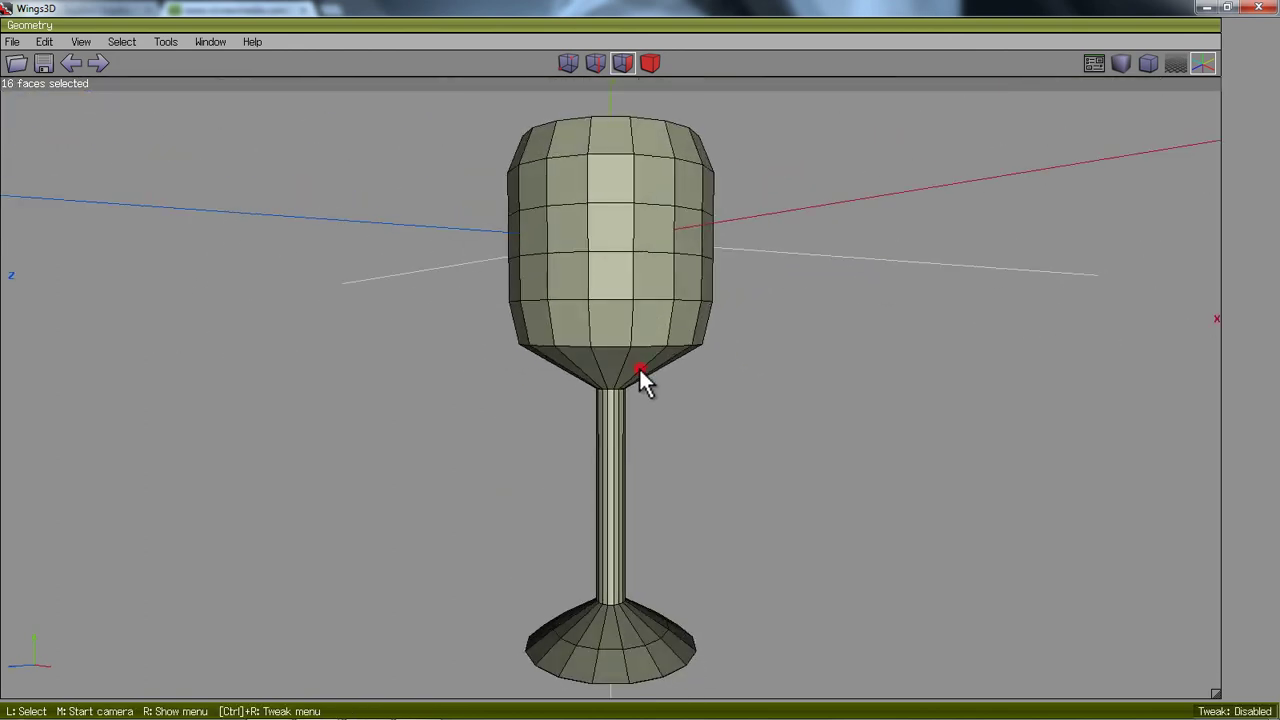
pyautogui.press('Tab')
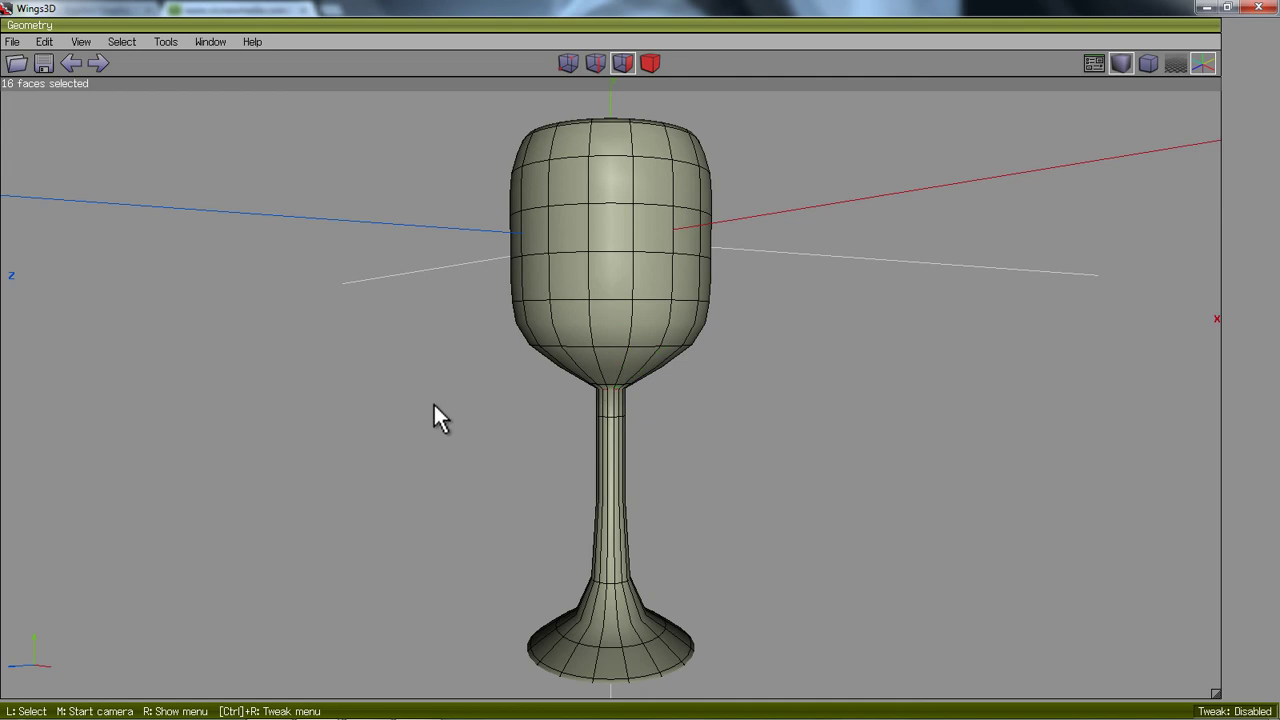
pyautogui.press('Tab')
pyautogui.scroll(3, 437, 425)
pyautogui.scroll(-5, 437, 425)
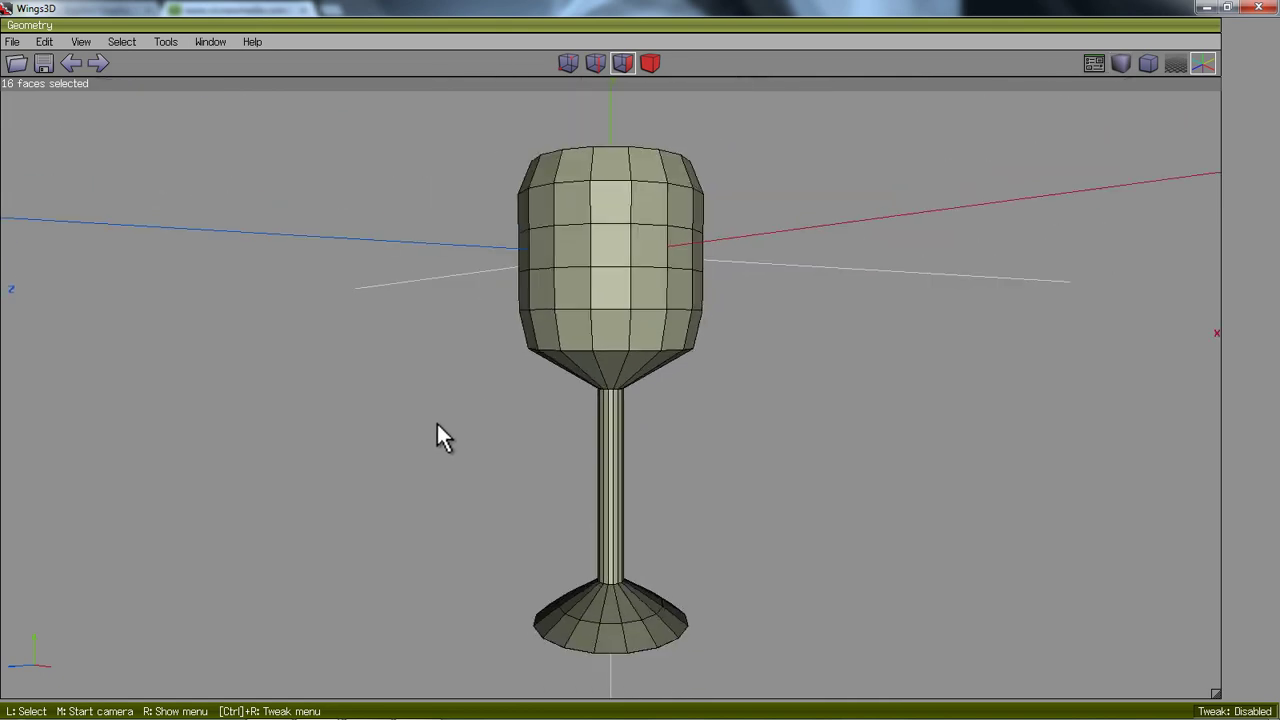
pyautogui.middleClick(436, 447)
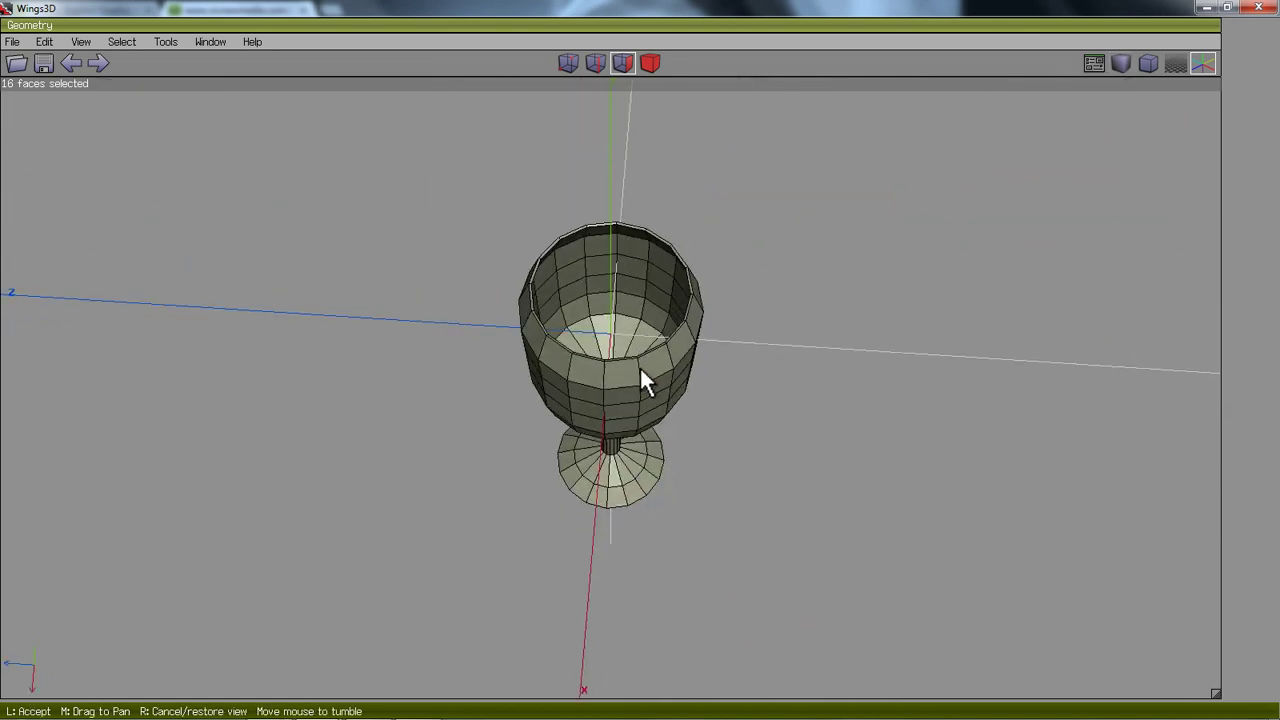